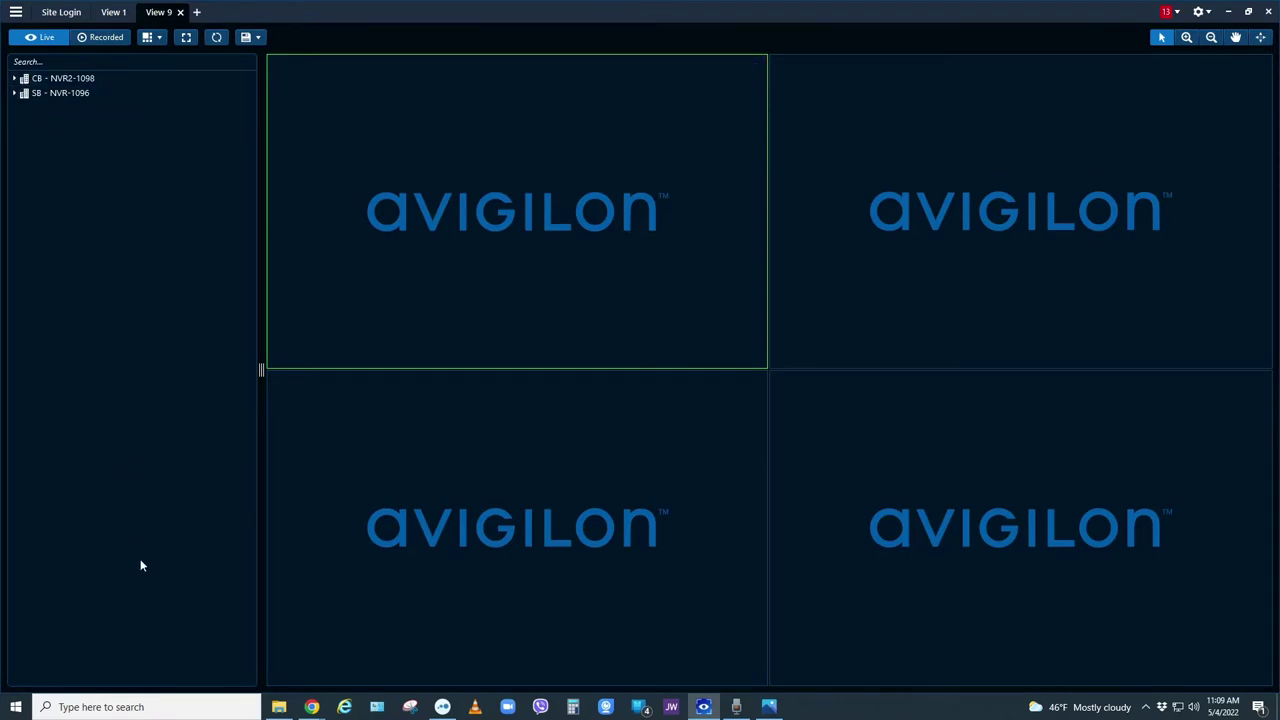
# Step: Expand the CB - NVR2-1098 site and show the CB Welcome Center Hallway camera live in the first view pane
pyautogui.click(15, 80)
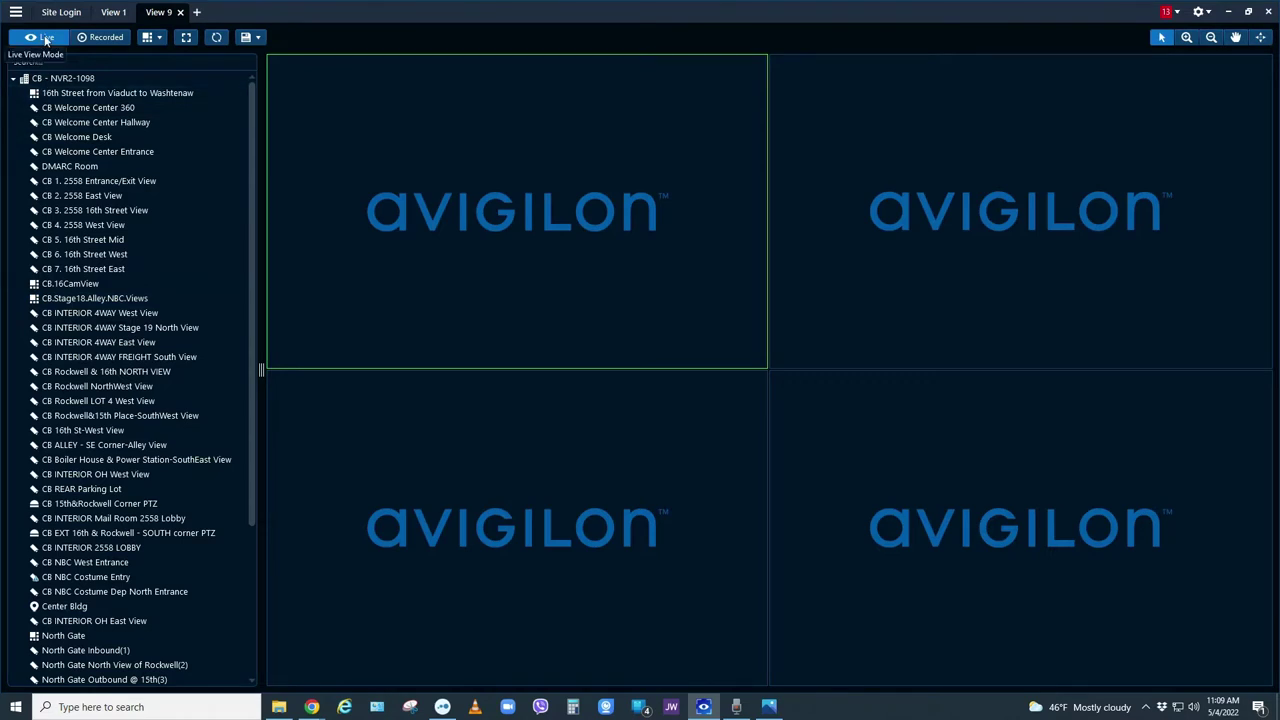
pyautogui.click(100, 37)
pyautogui.click(55, 39)
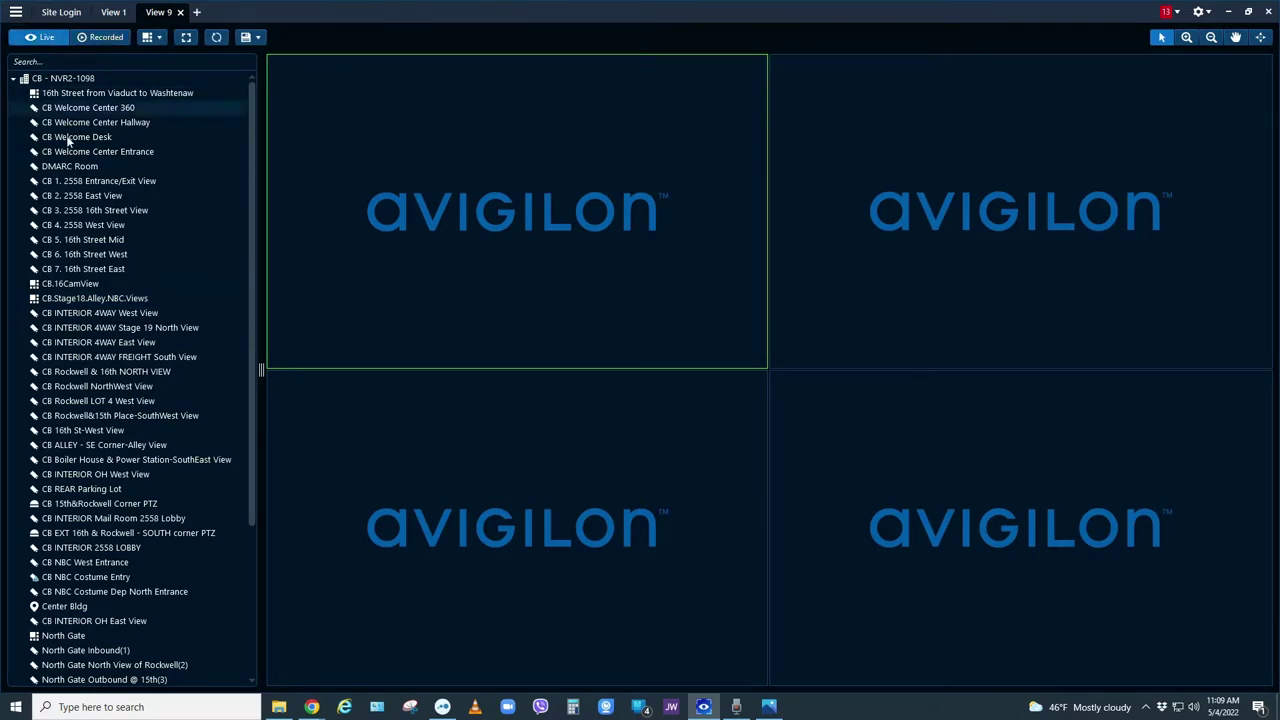
pyautogui.moveTo(104, 124); pyautogui.dragTo(586, 177)
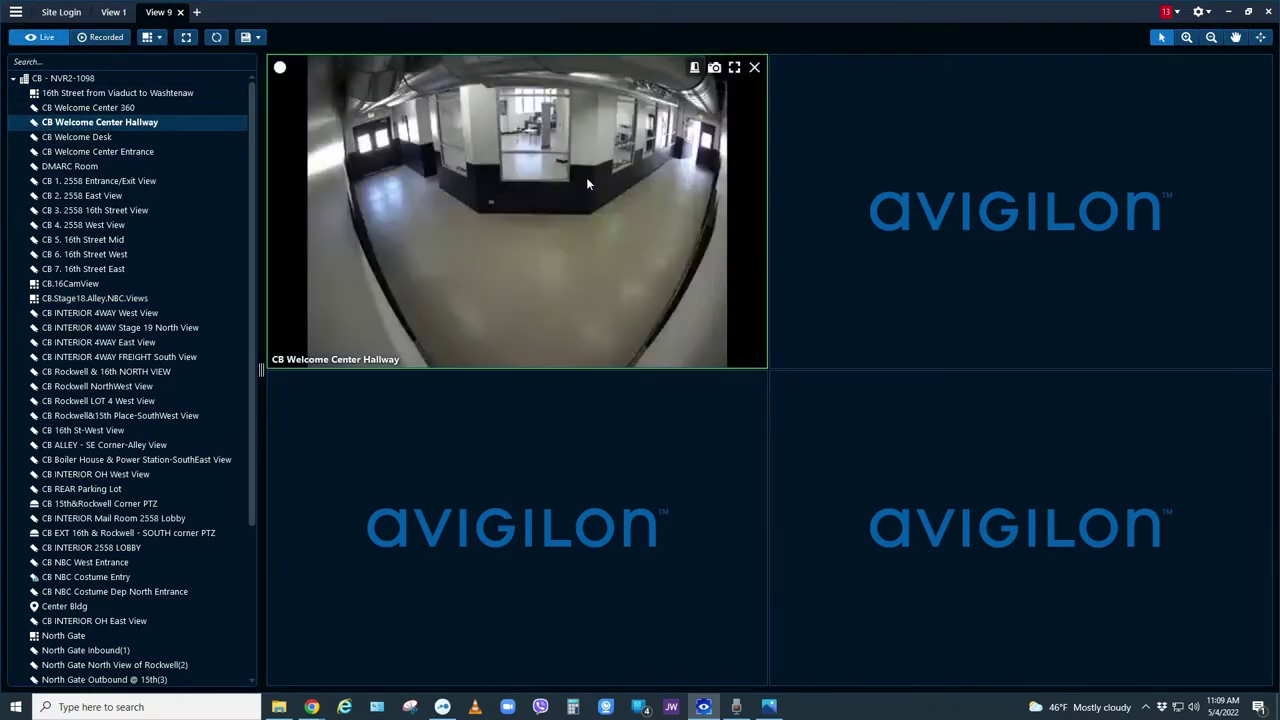
# Step: View the hallway camera's recorded footage from May 1, 2022, and return to live video
pyautogui.click(105, 37)
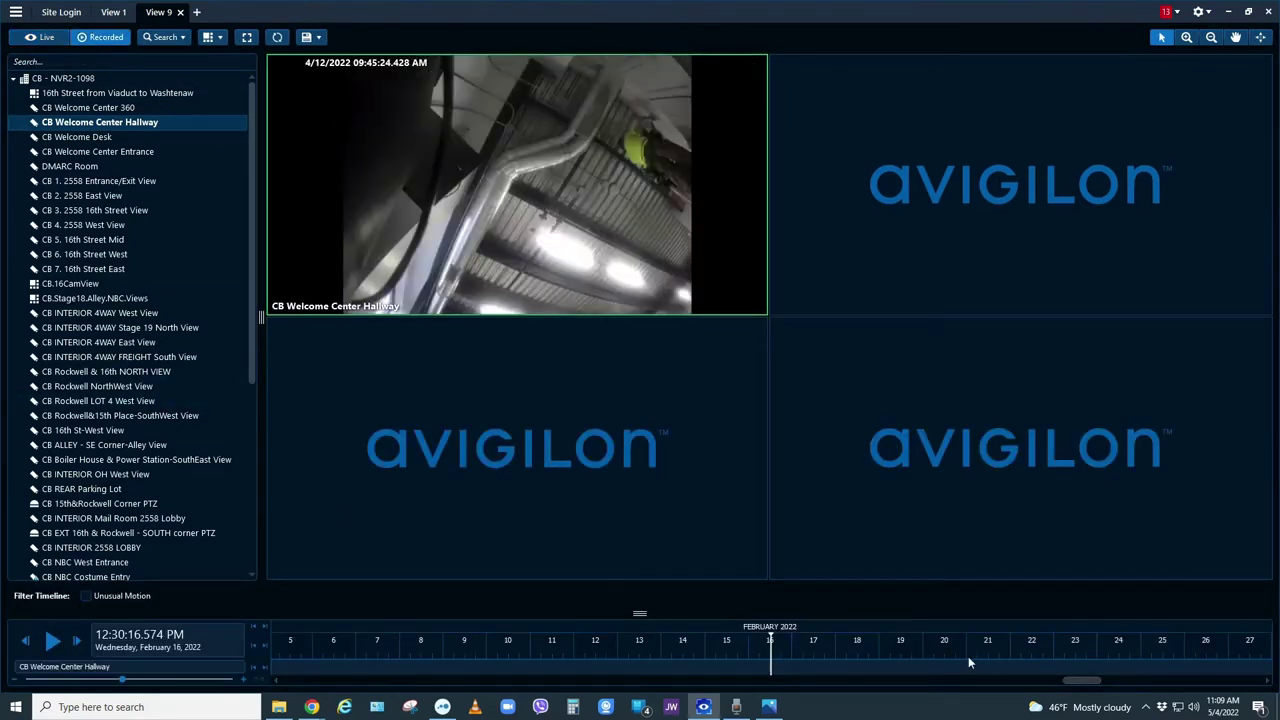
pyautogui.scroll(-2, 655, 655)
pyautogui.scroll(-3, 655, 655)
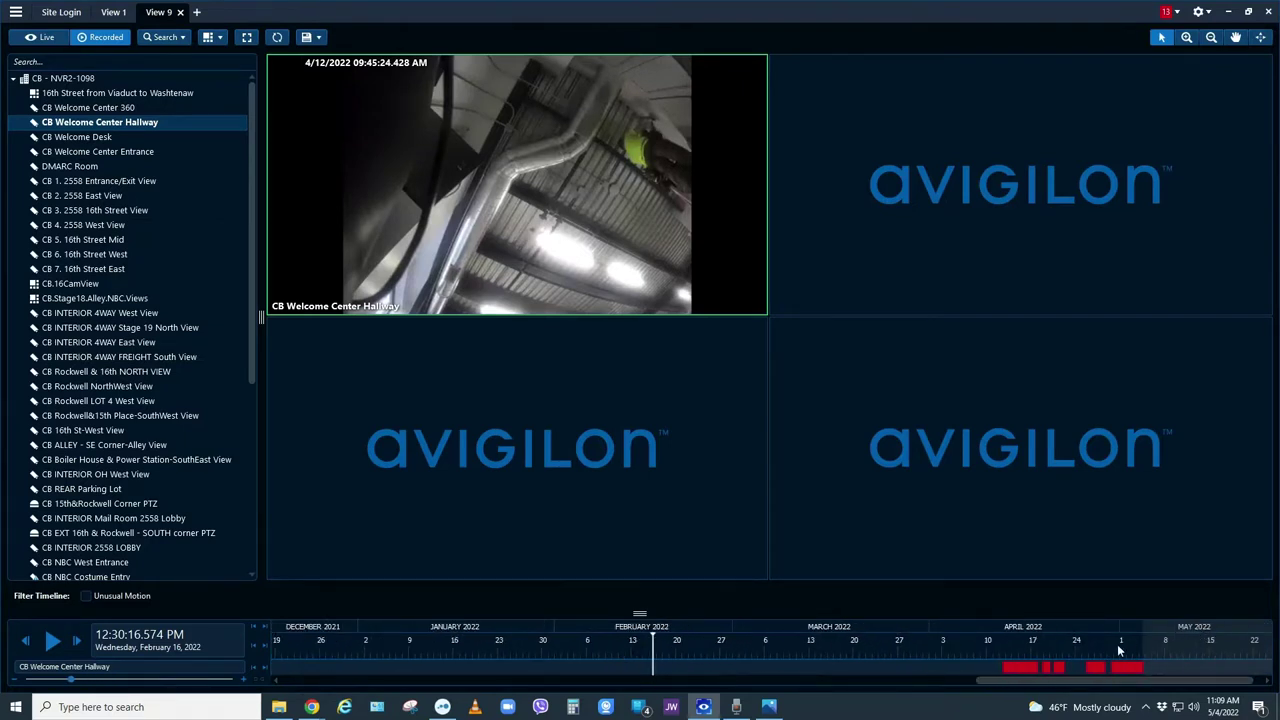
pyautogui.click(1121, 649)
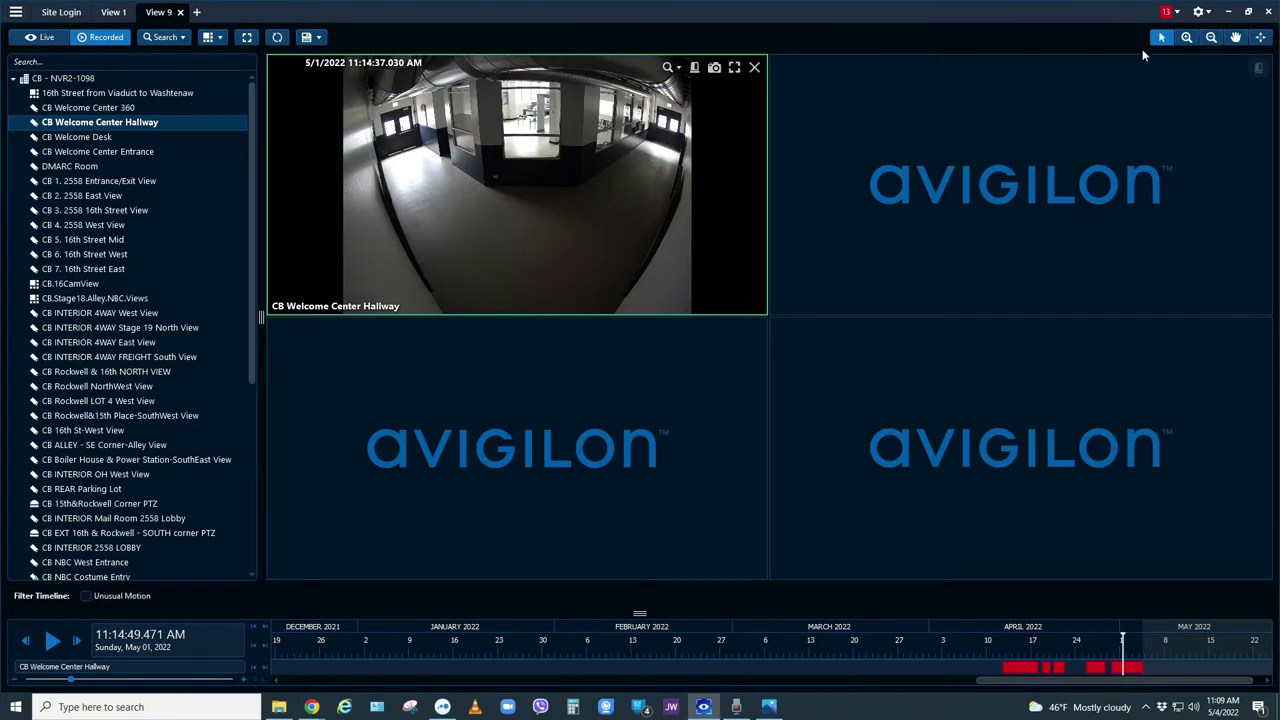
pyautogui.click(47, 40)
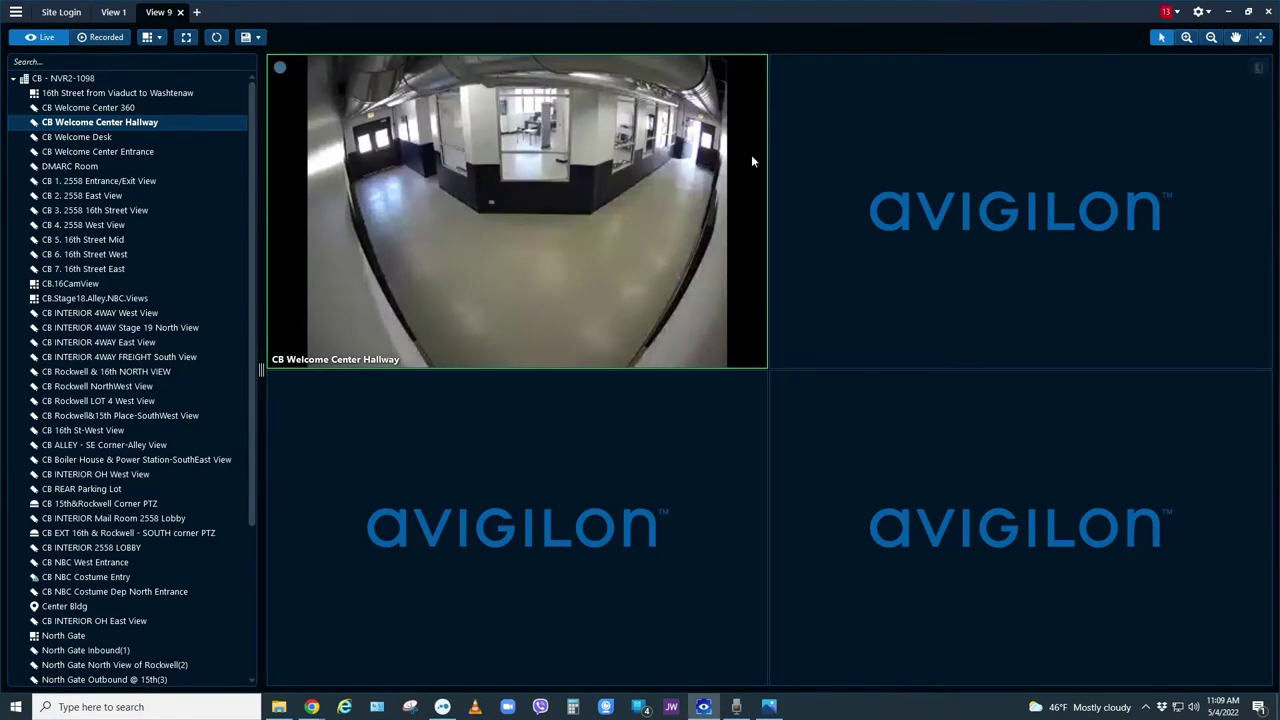
# Step: Enlarge the hallway camera, magnify the central window area with the Zoom In tool, and zoom back out to the full image
pyautogui.doubleClick(607, 186)
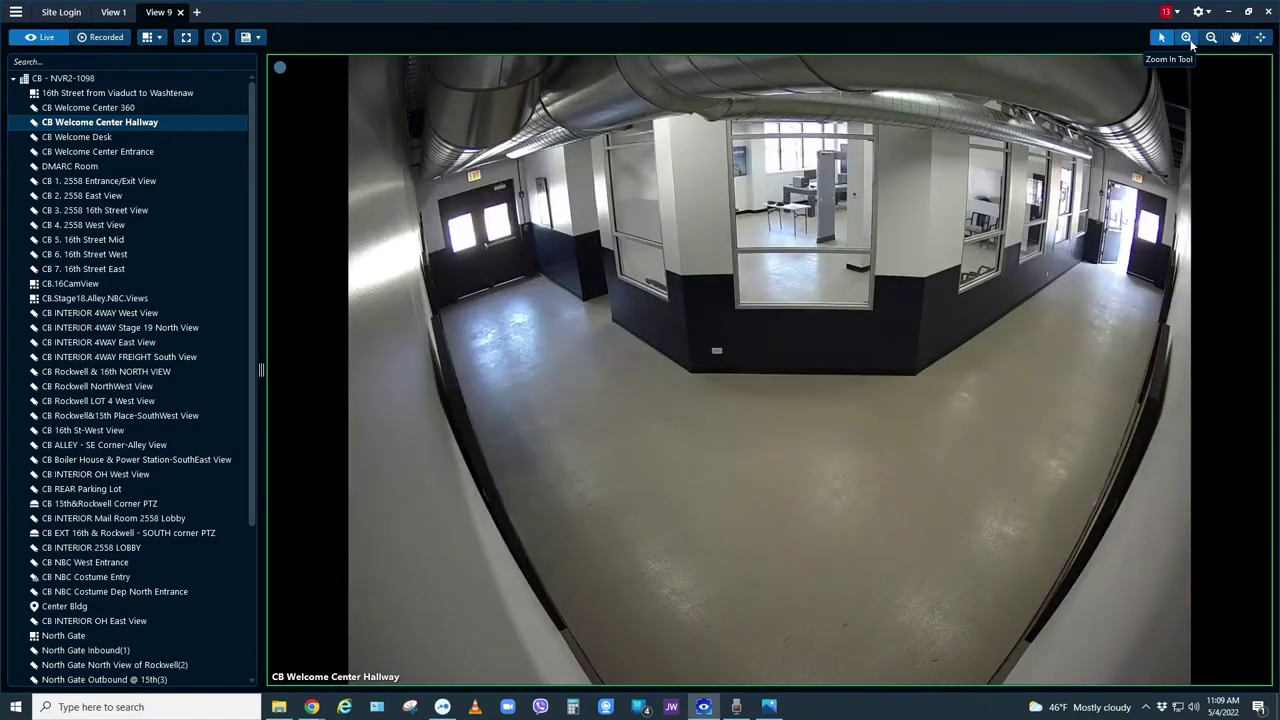
pyautogui.click(1186, 37)
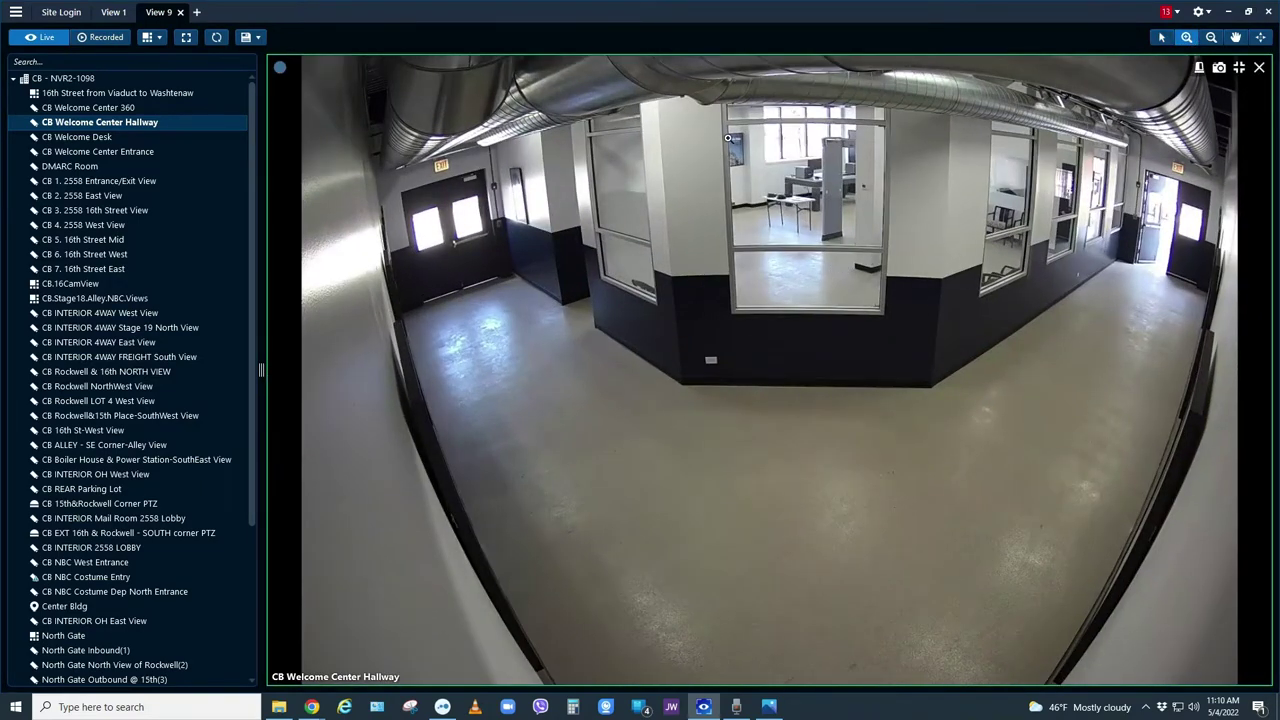
pyautogui.moveTo(722, 130); pyautogui.dragTo(889, 253)
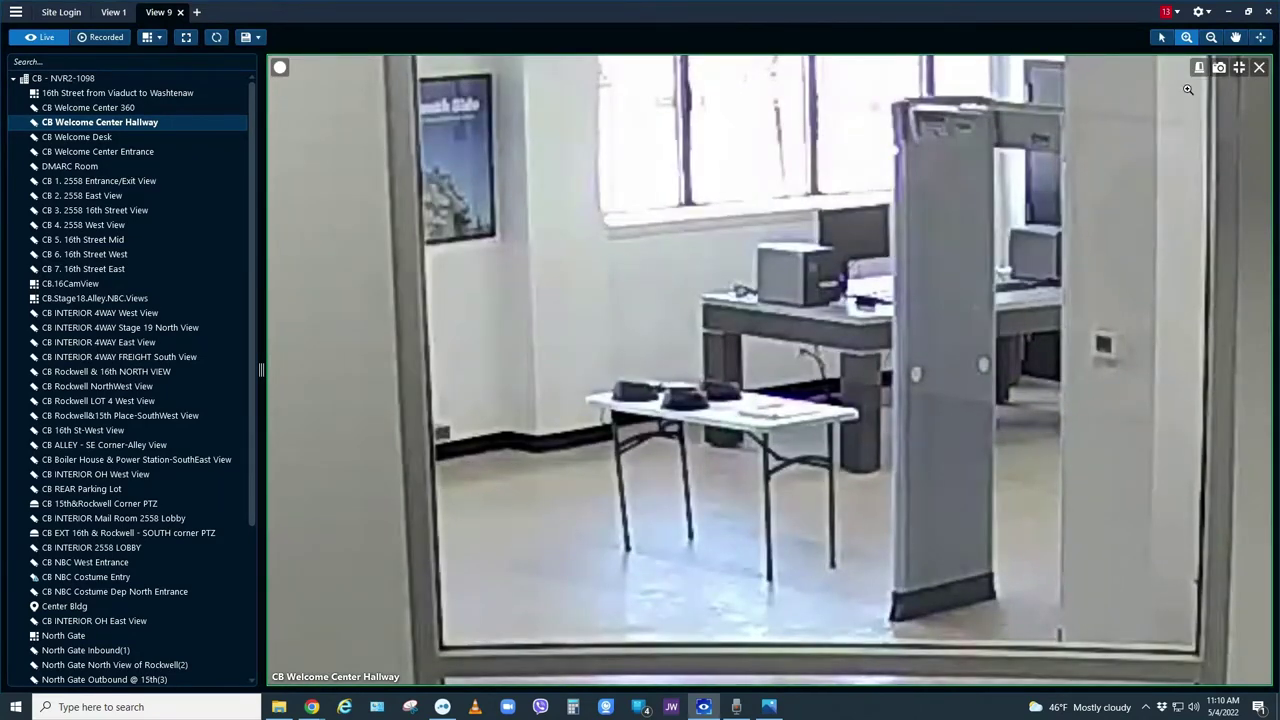
pyautogui.click(1211, 37)
pyautogui.click(796, 323)
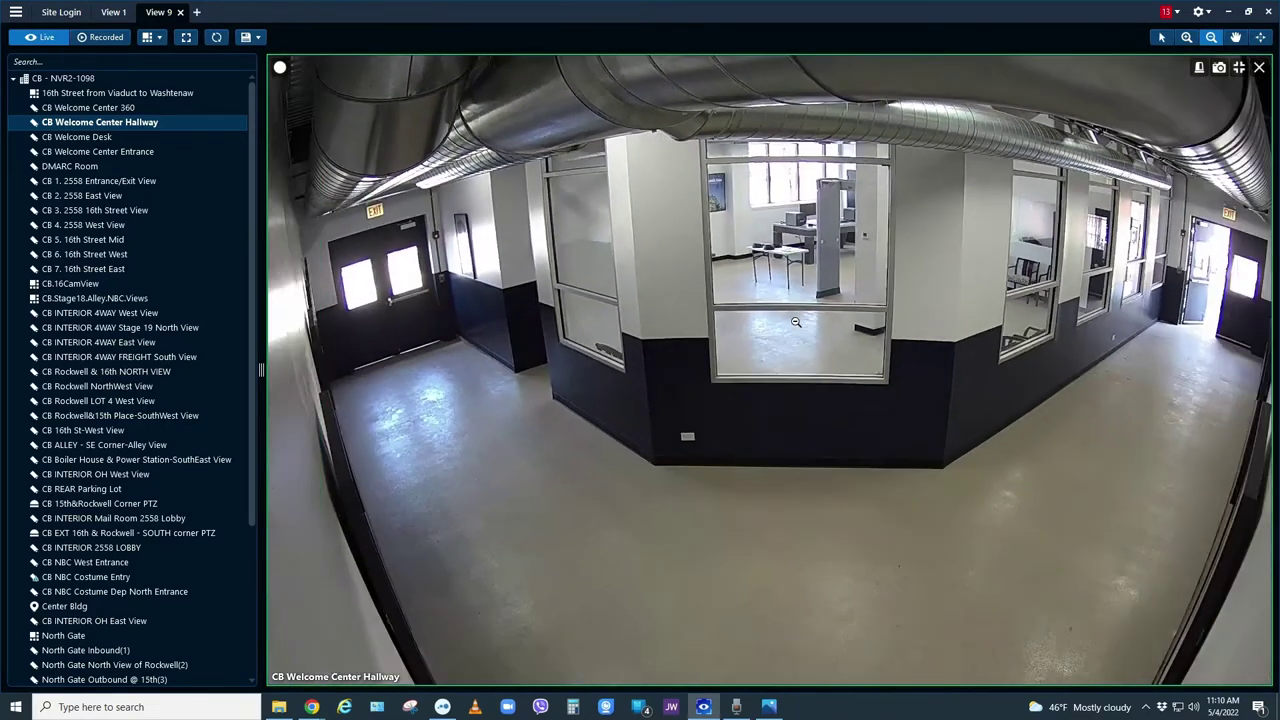
pyautogui.click(796, 323)
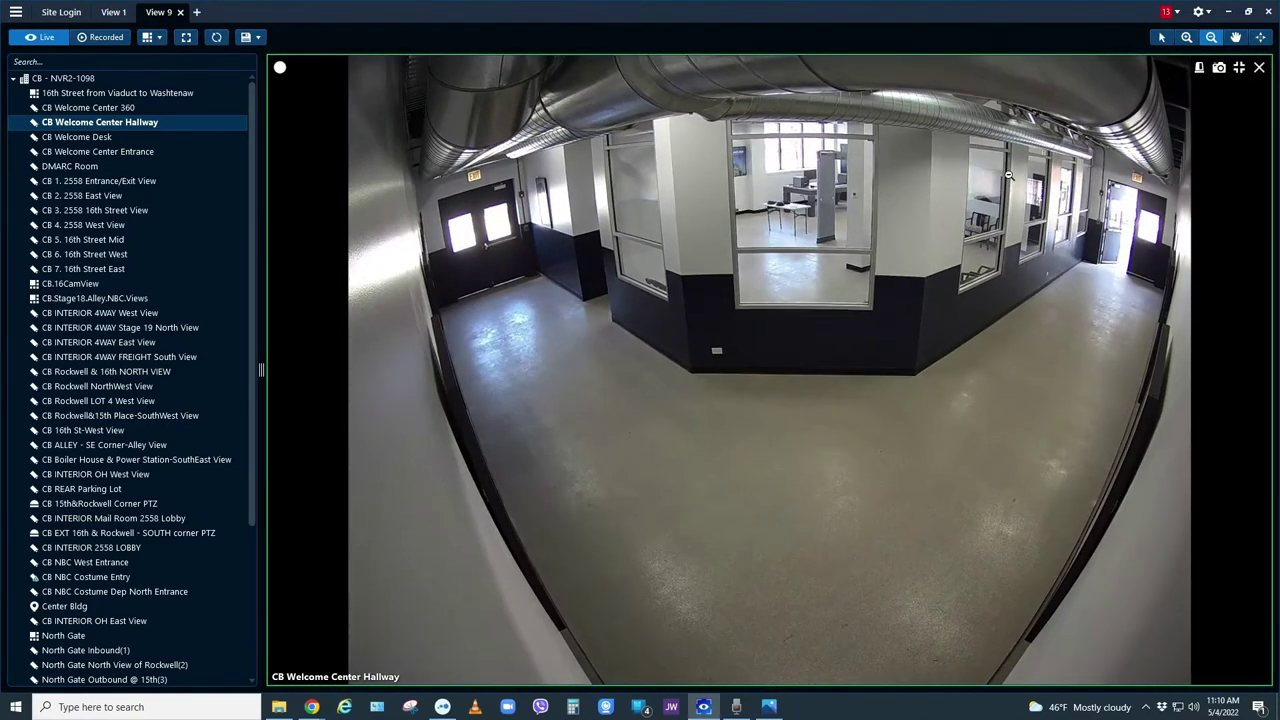
# Step: Return to the selection tool, zoom in for a closer look at the hallway's exit-door side, and restore the full image
pyautogui.click(1161, 37)
pyautogui.scroll(2, 827, 298)
pyautogui.scroll(3, 321, 245)
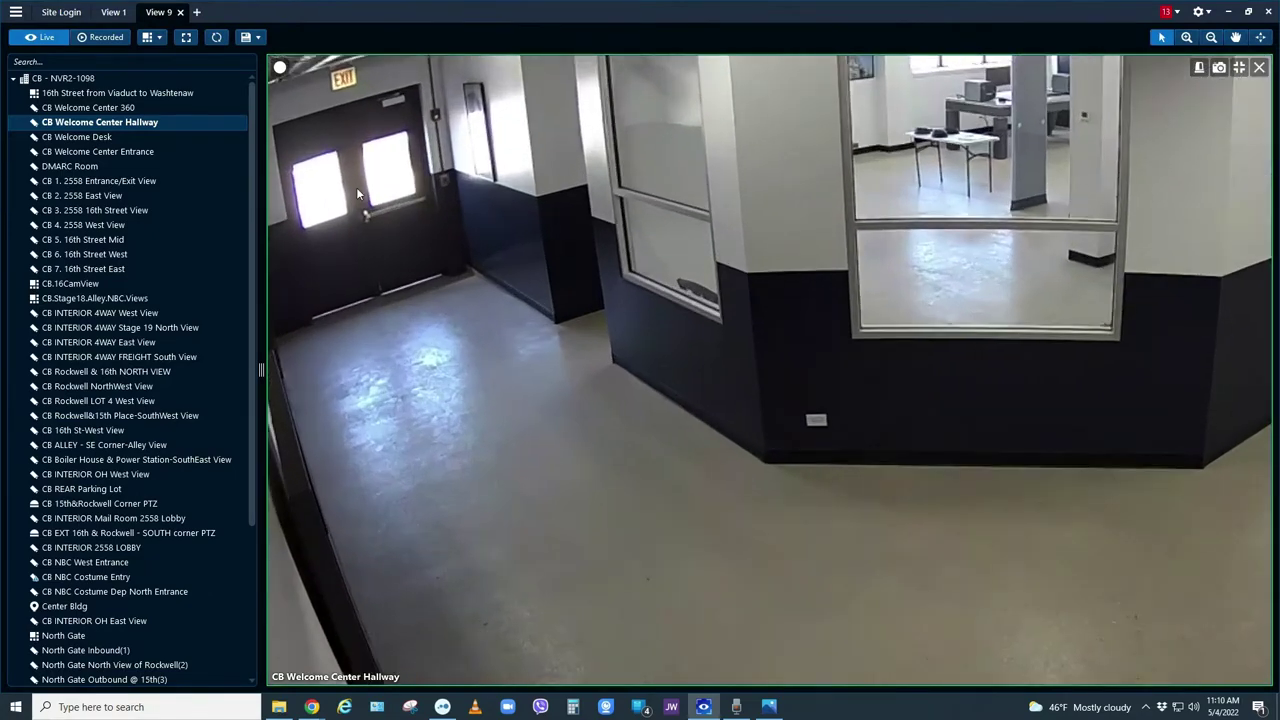
pyautogui.scroll(2, 1239, 292)
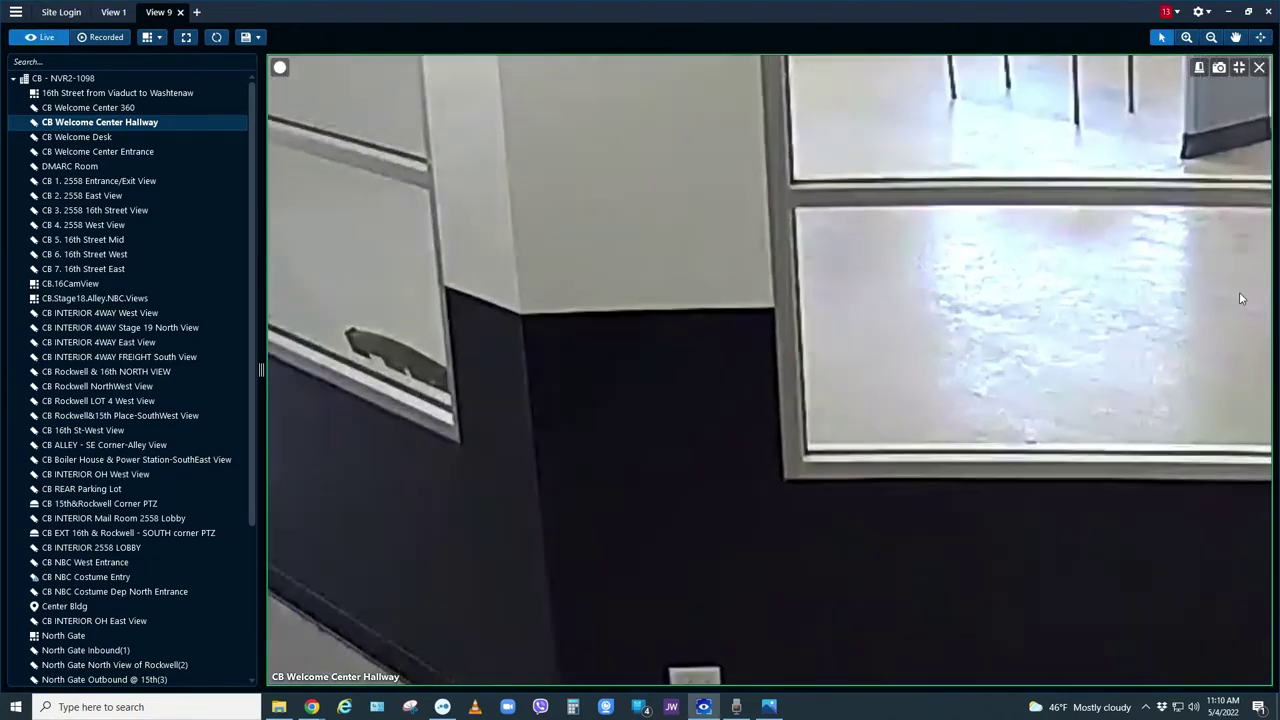
pyautogui.scroll(-2, 1239, 292)
pyautogui.scroll(-5, 736, 319)
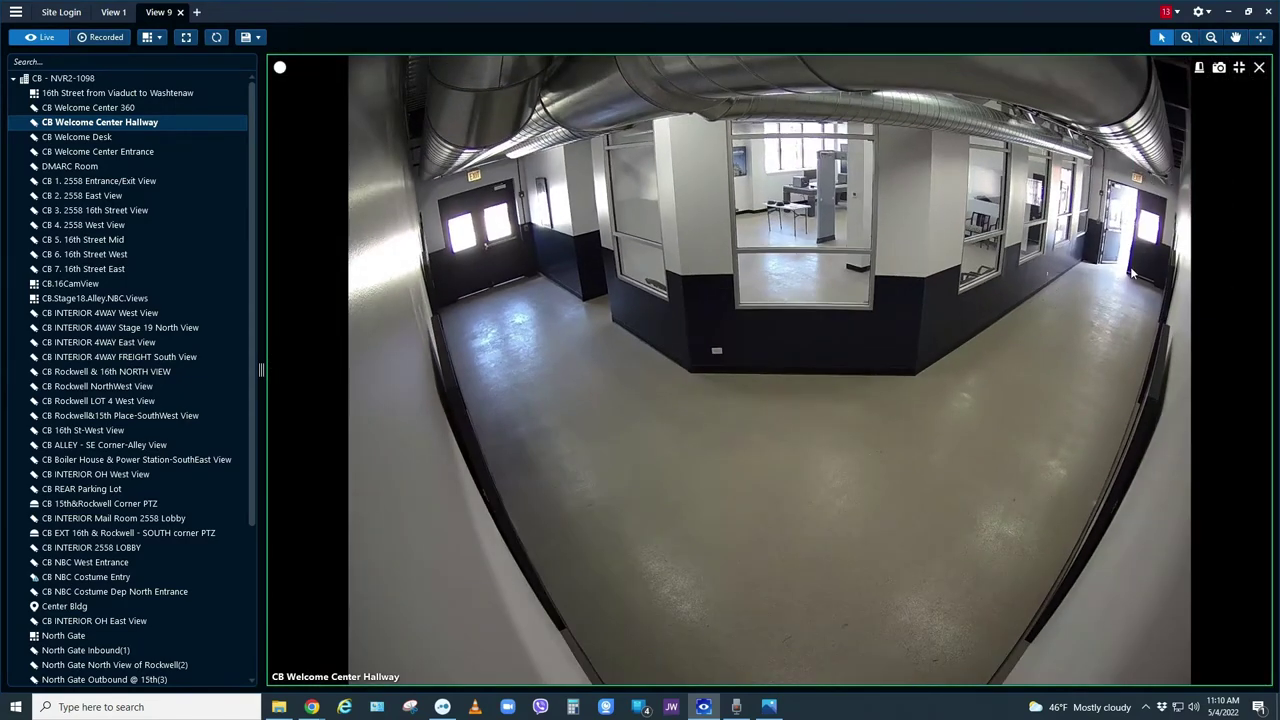
# Step: Magnify the hallway image, pan across it to the exit doors, and restore the full image and the four-pane layout
pyautogui.scroll(5, 1132, 250)
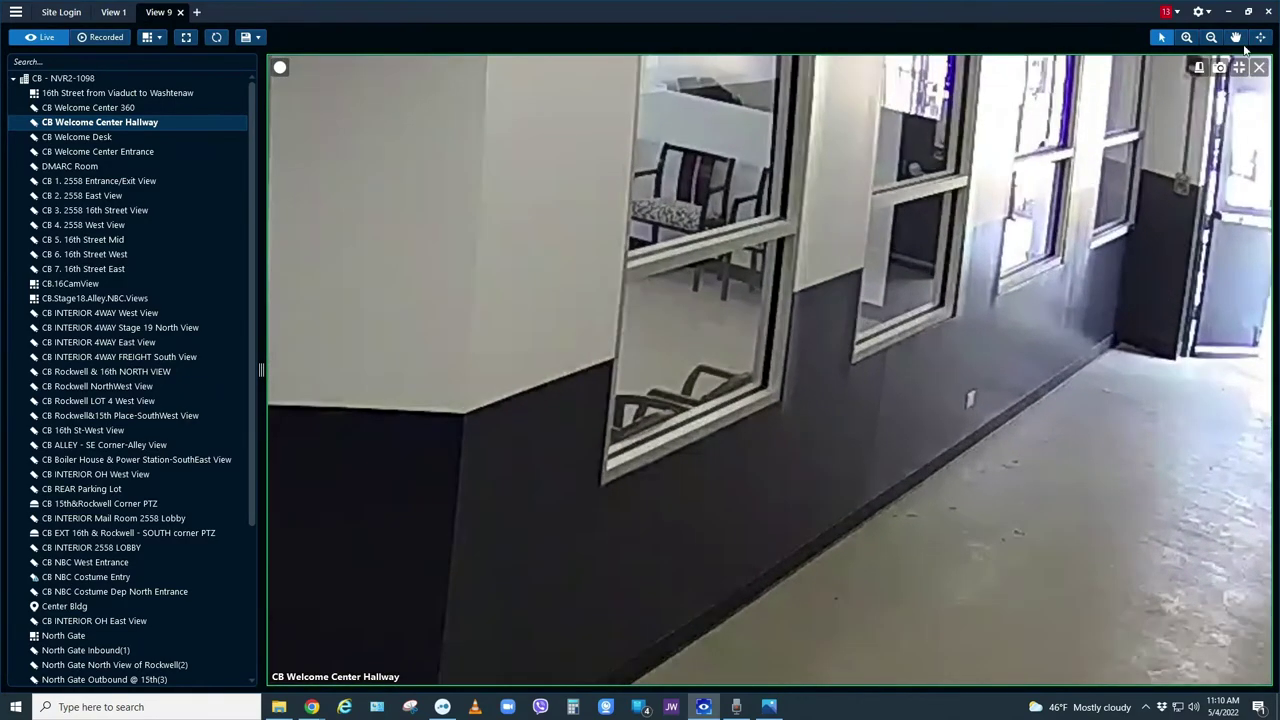
pyautogui.click(1236, 37)
pyautogui.moveTo(1010, 190); pyautogui.dragTo(719, 230)
pyautogui.moveTo(780, 260); pyautogui.dragTo(979, 272)
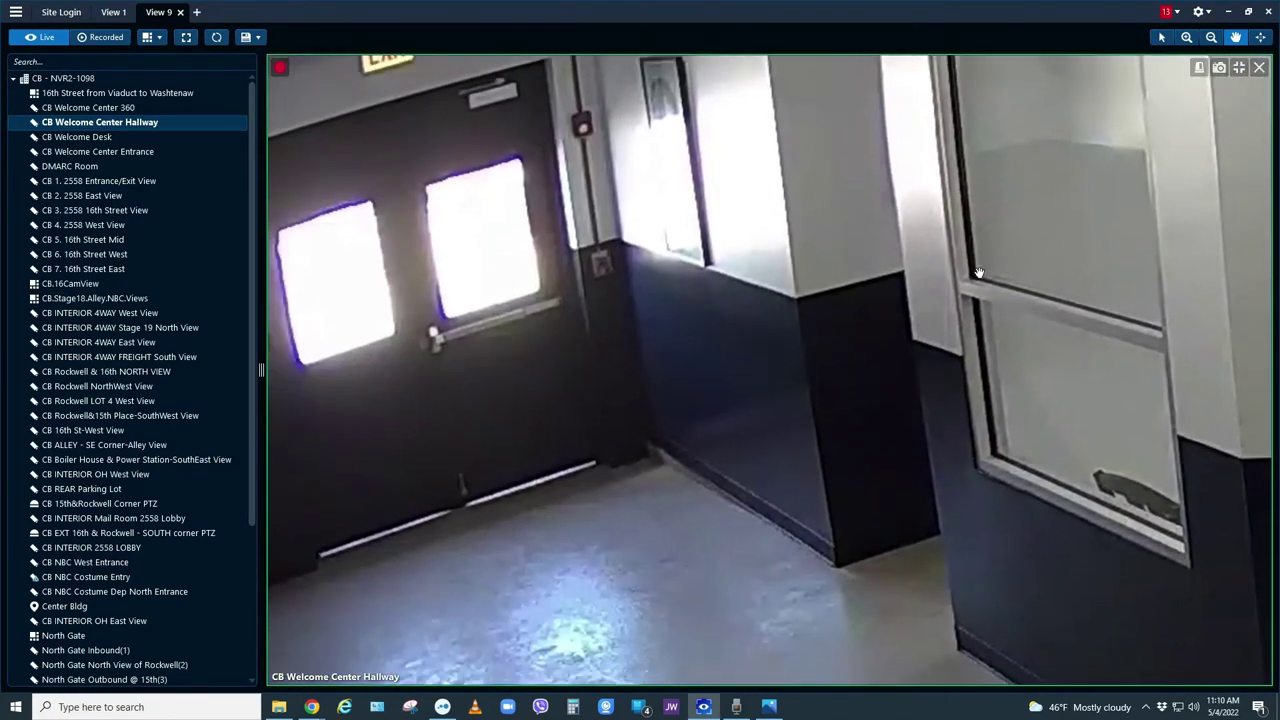
pyautogui.scroll(-2, 674, 277)
pyautogui.scroll(-2, 674, 277)
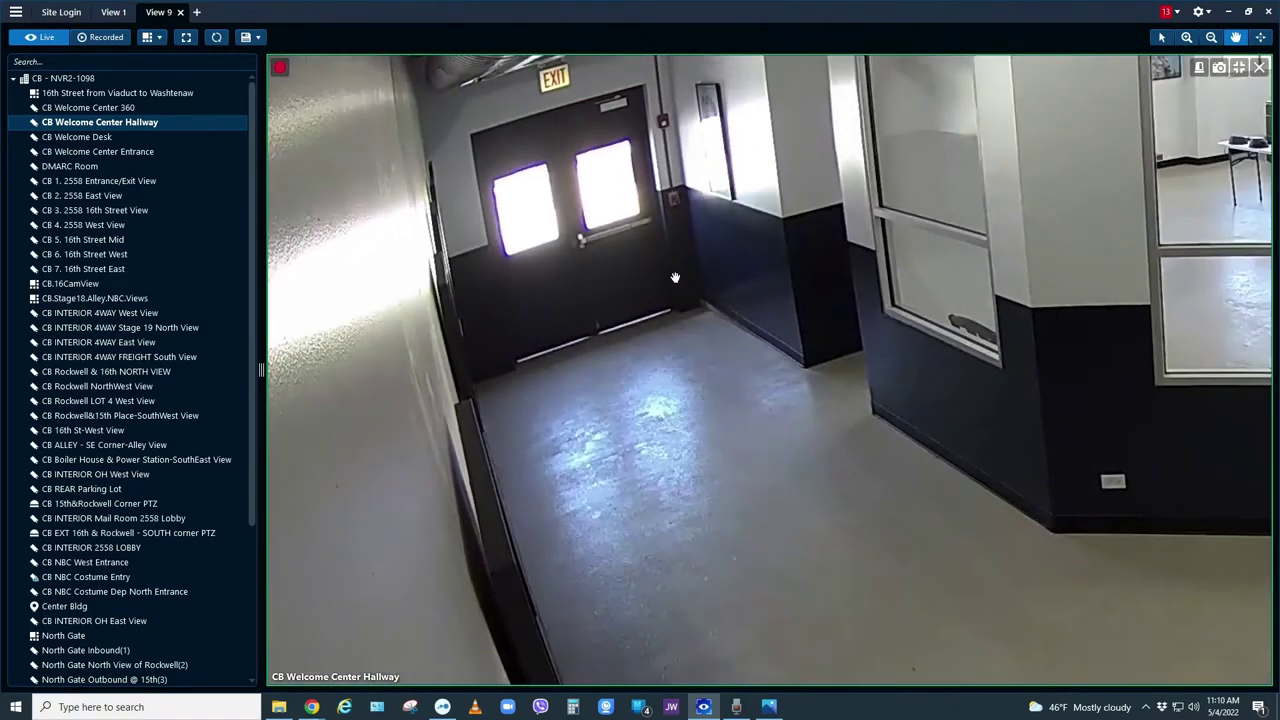
pyautogui.scroll(-3, 675, 277)
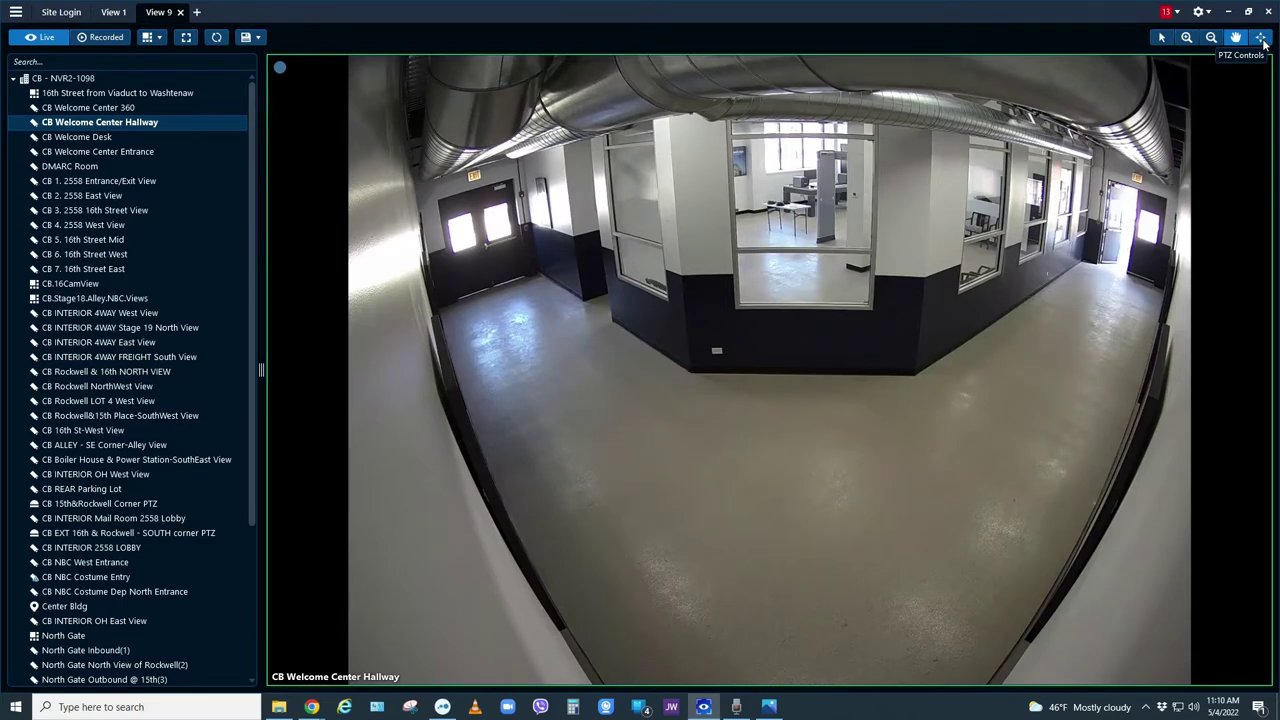
pyautogui.doubleClick(1020, 262)
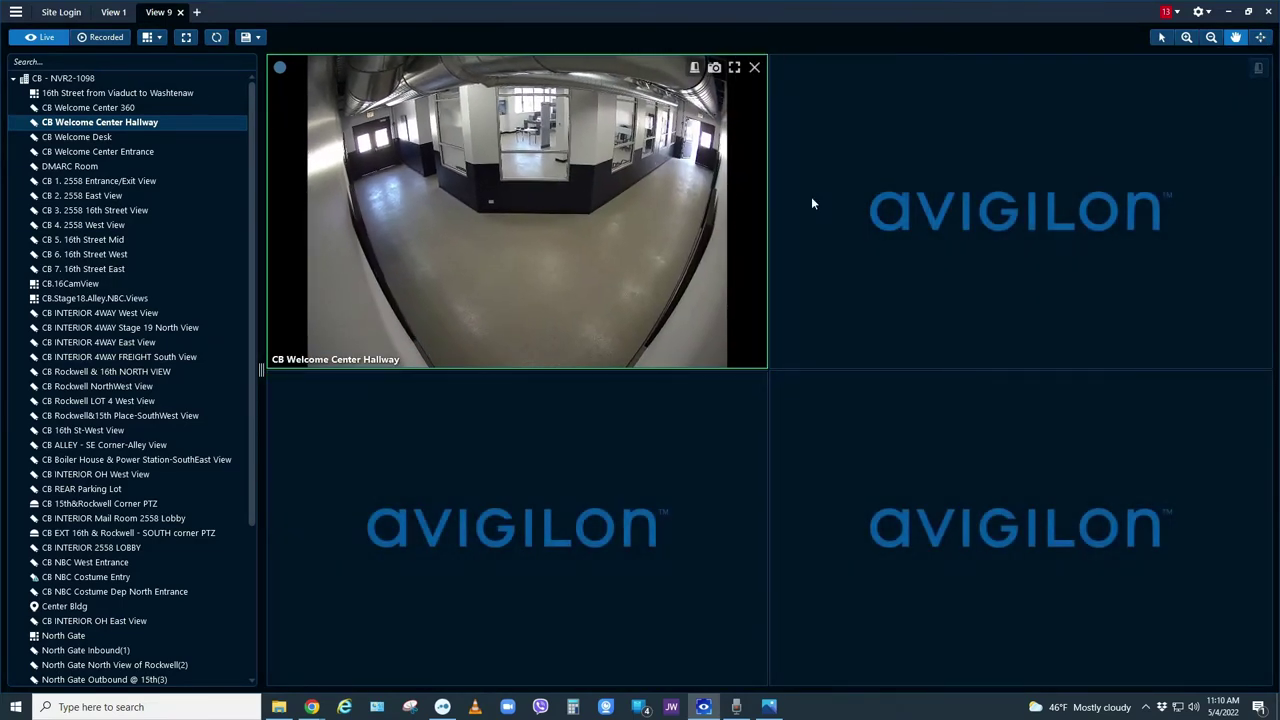
# Step: Set the client's display theme to Light Theme
pyautogui.click(1200, 11)
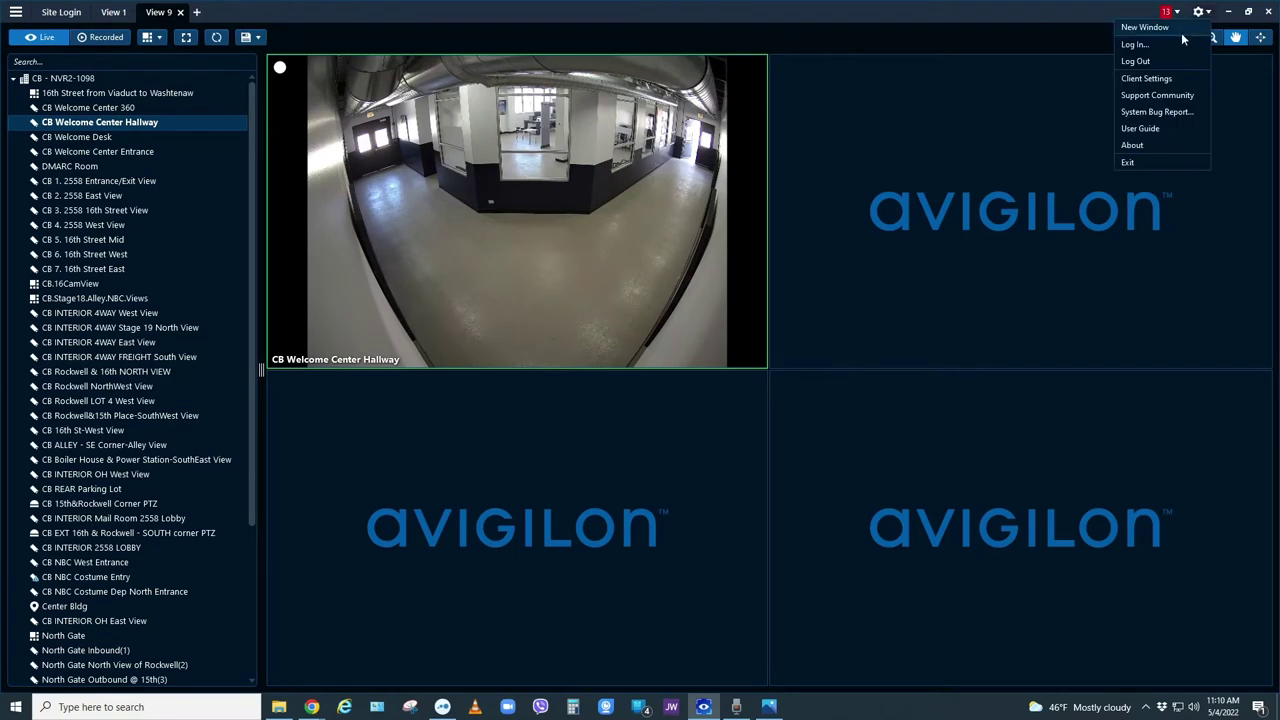
pyautogui.click(1182, 78)
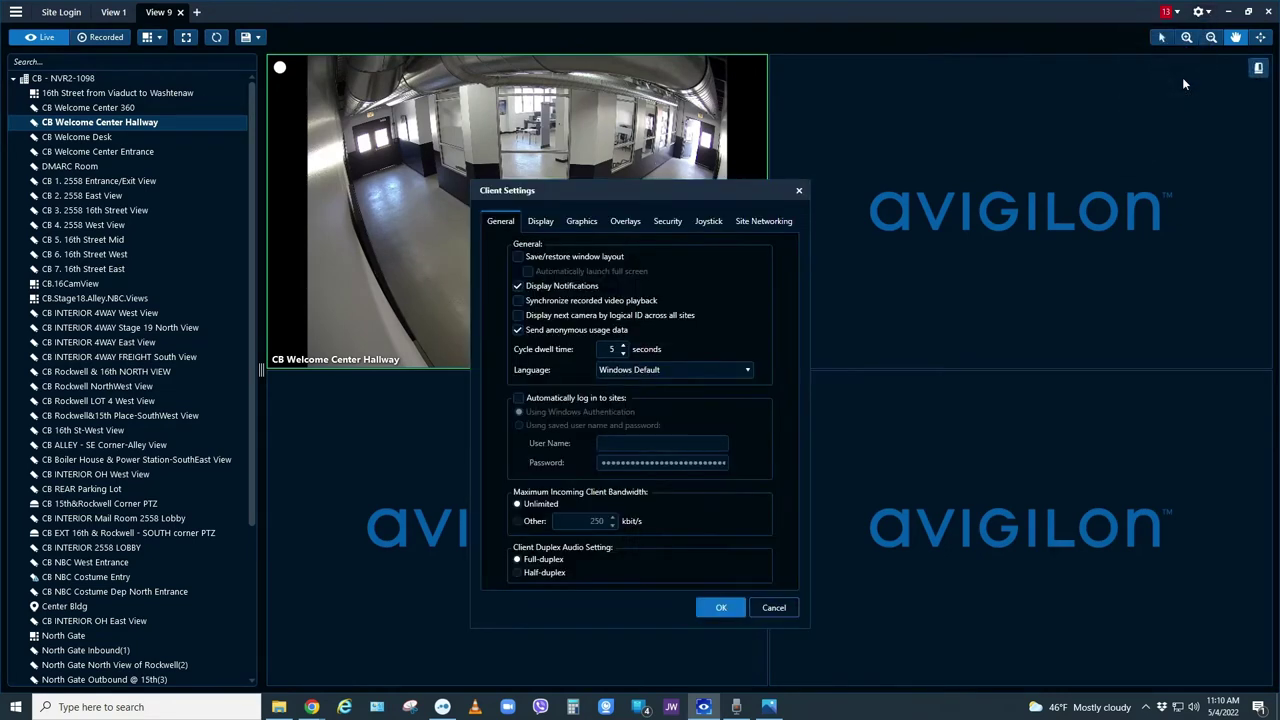
pyautogui.click(551, 222)
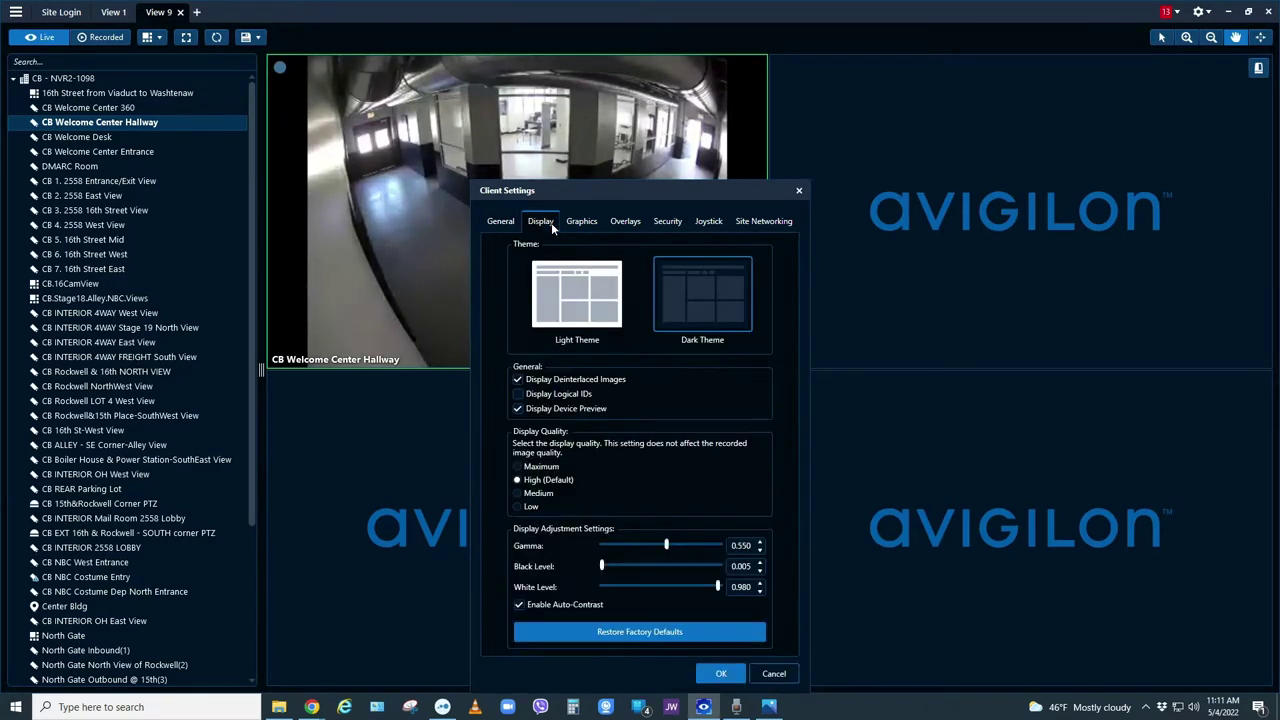
pyautogui.click(542, 310)
pyautogui.click(711, 673)
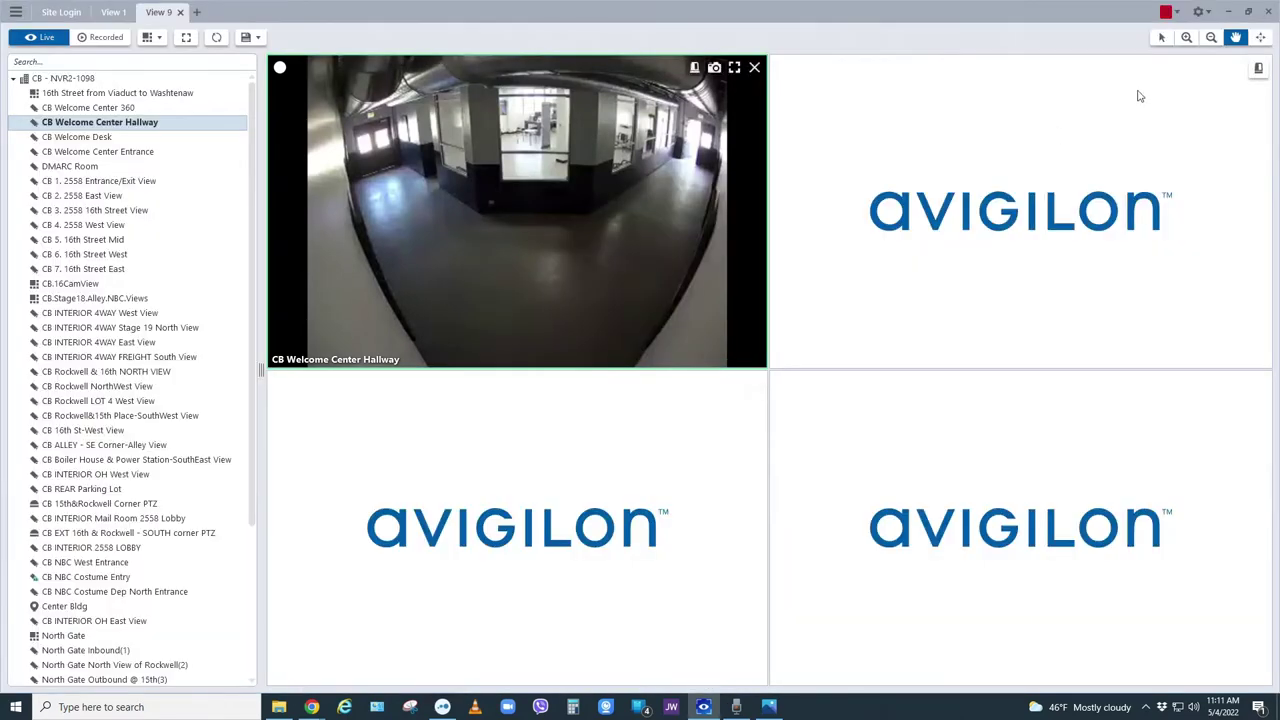
# Step: Set the client's display theme back to Dark Theme
pyautogui.click(1198, 11)
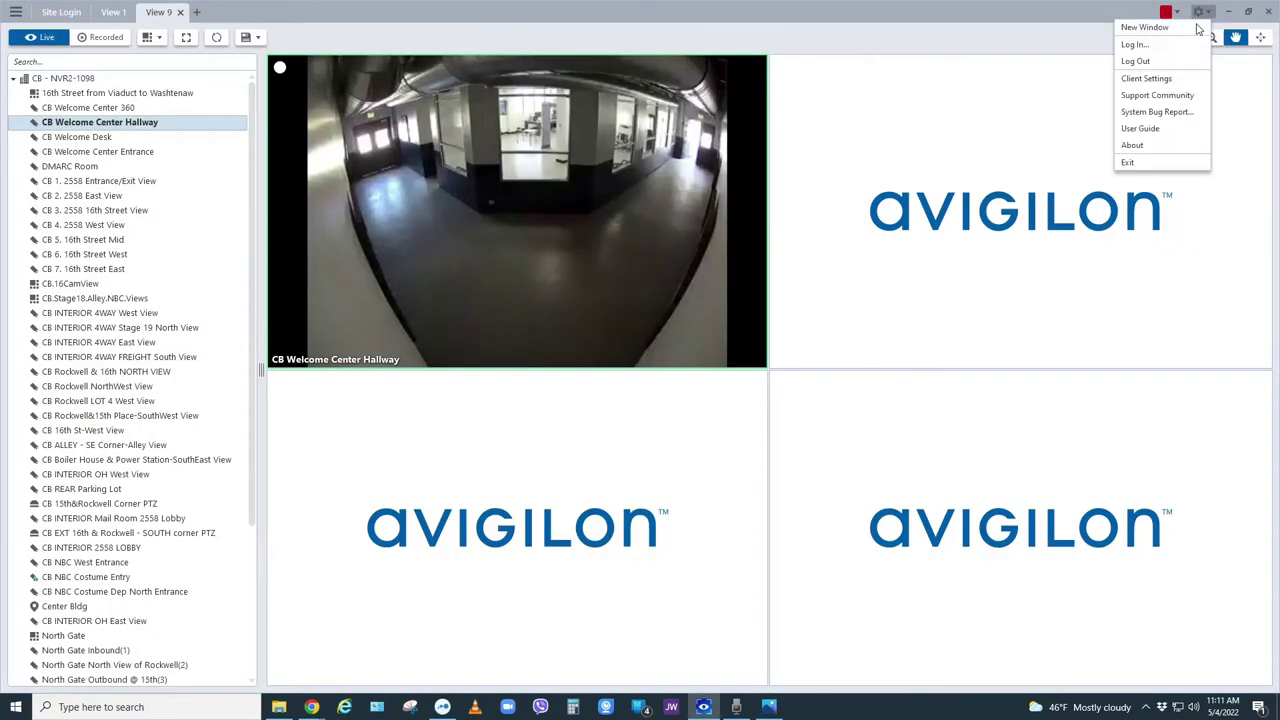
pyautogui.click(1170, 78)
pyautogui.click(541, 221)
pyautogui.click(694, 271)
pyautogui.click(716, 673)
# Step: Review the image overlay options in the client settings and close them without changes
pyautogui.click(1198, 12)
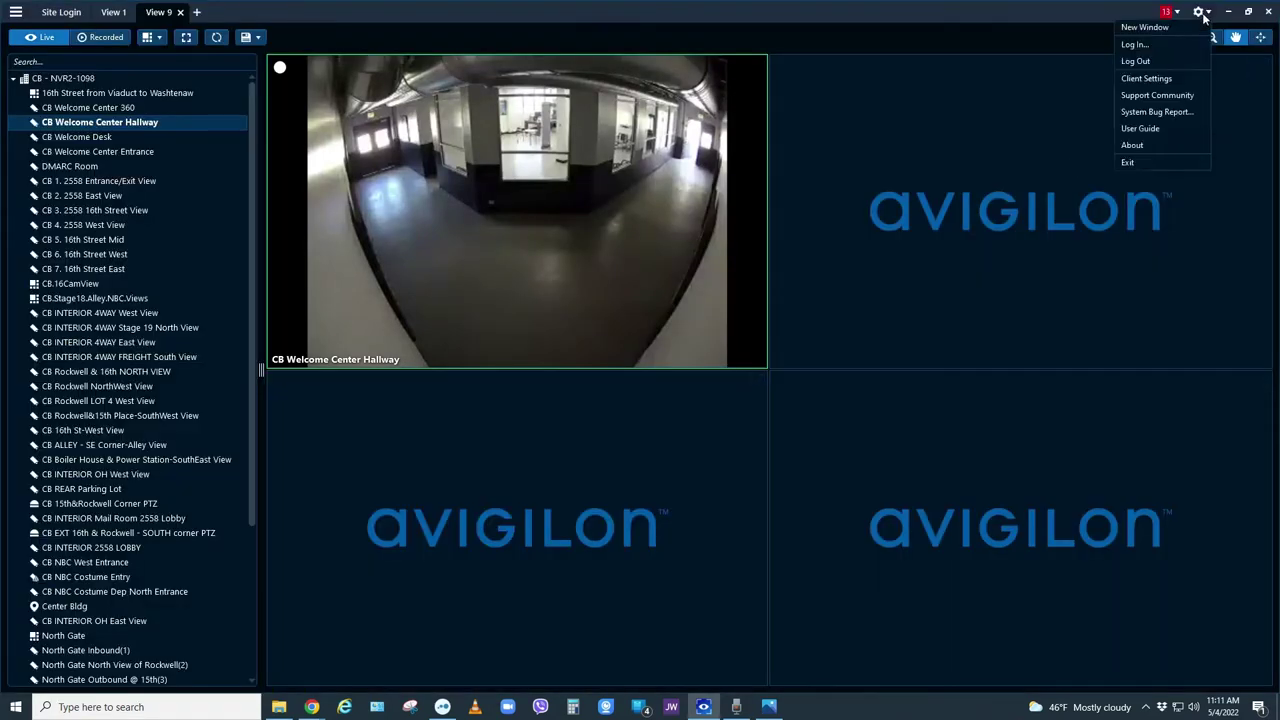
pyautogui.click(1176, 79)
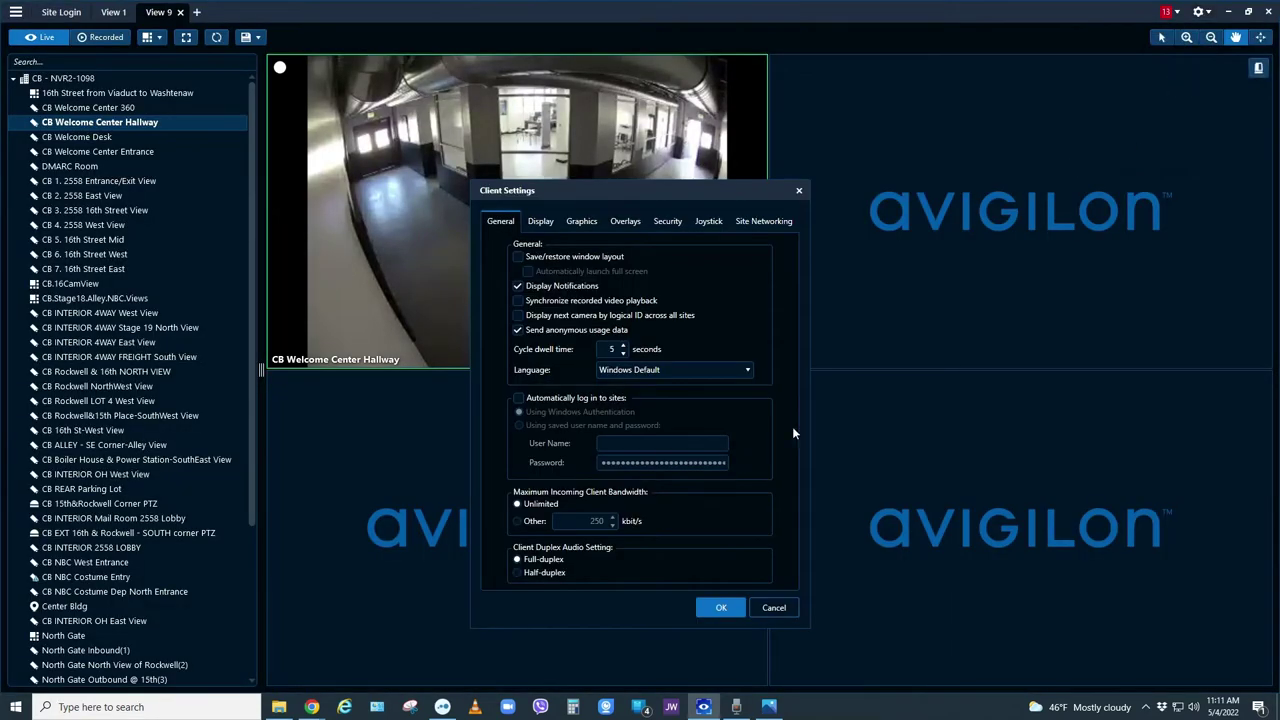
pyautogui.click(625, 221)
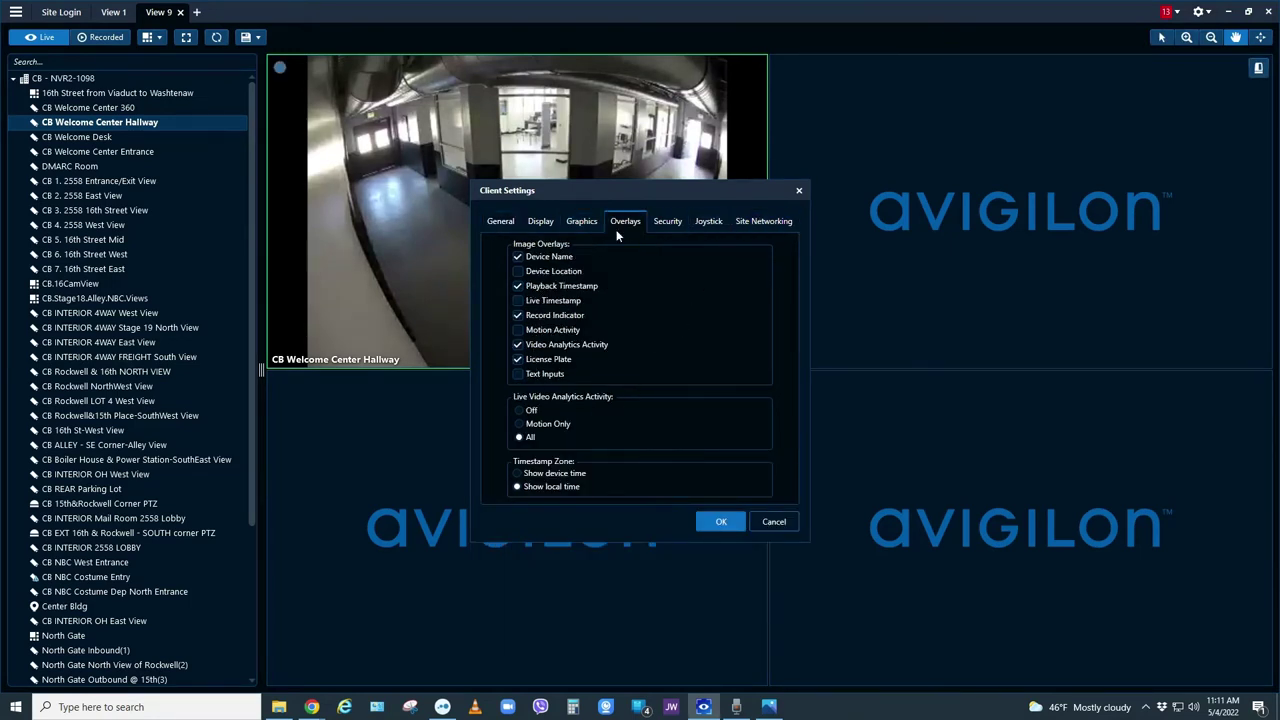
pyautogui.click(774, 521)
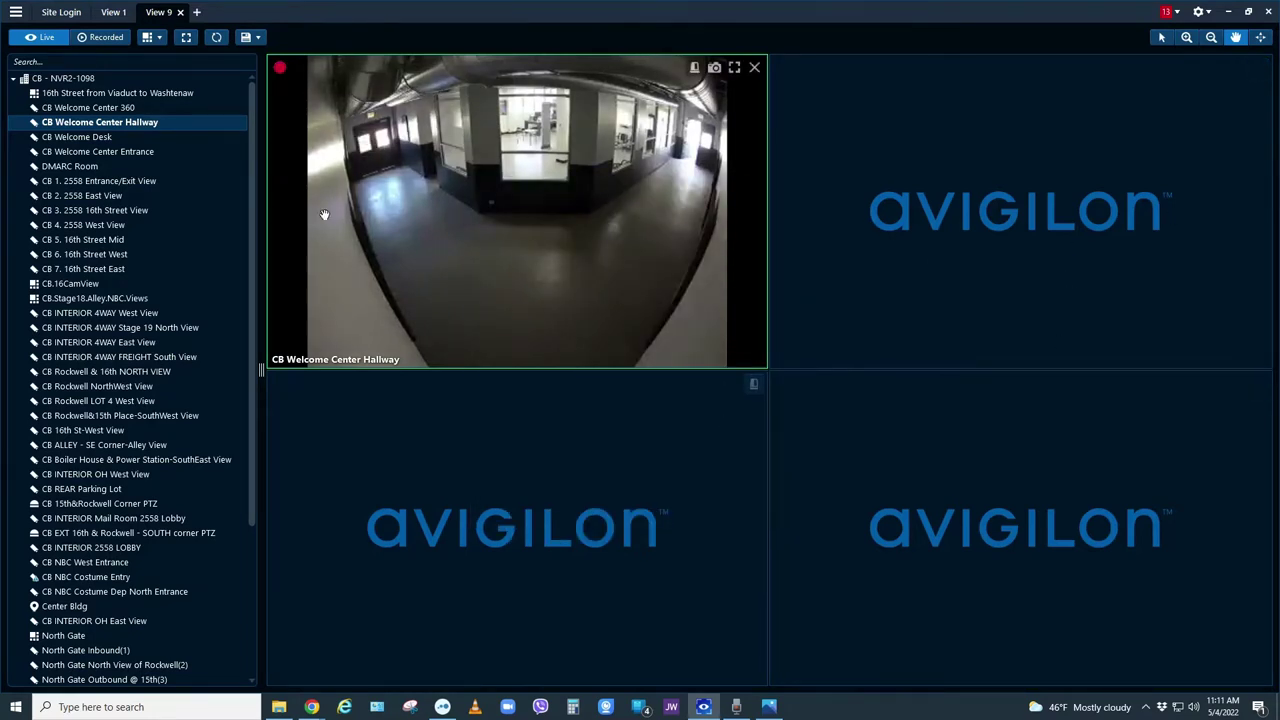
pyautogui.moveTo(697, 230)
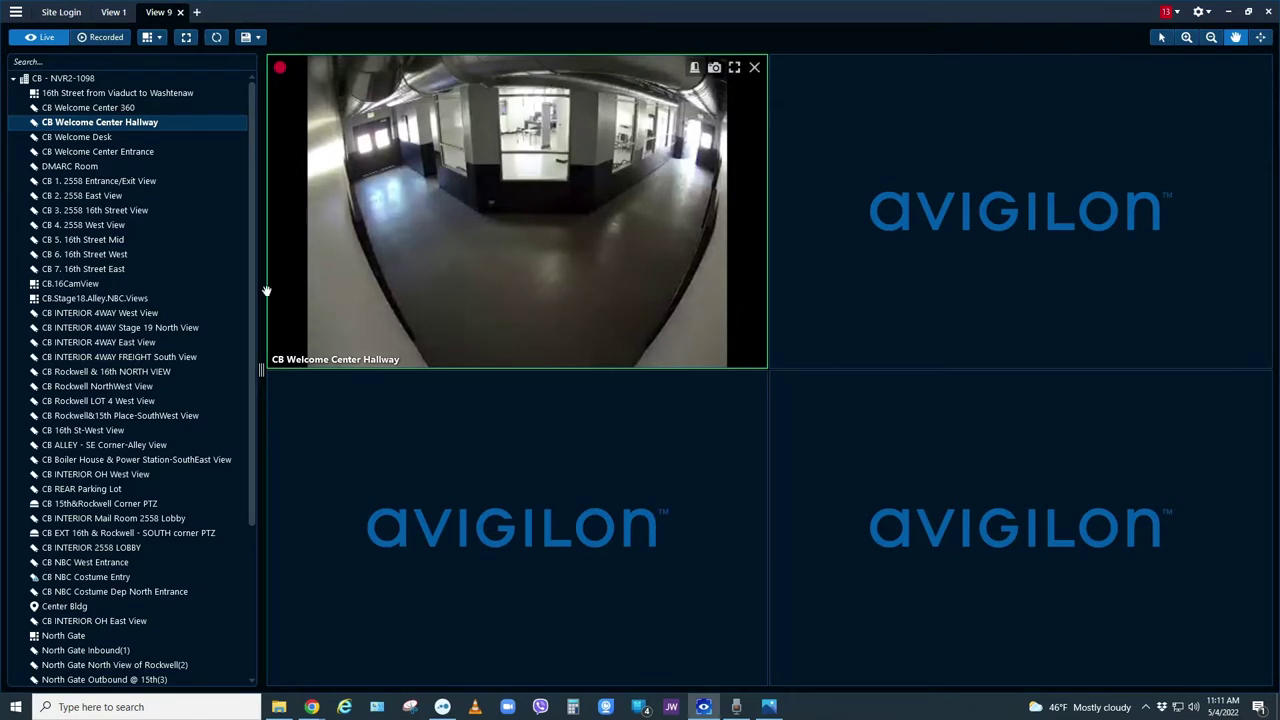
pyautogui.moveTo(297, 271)
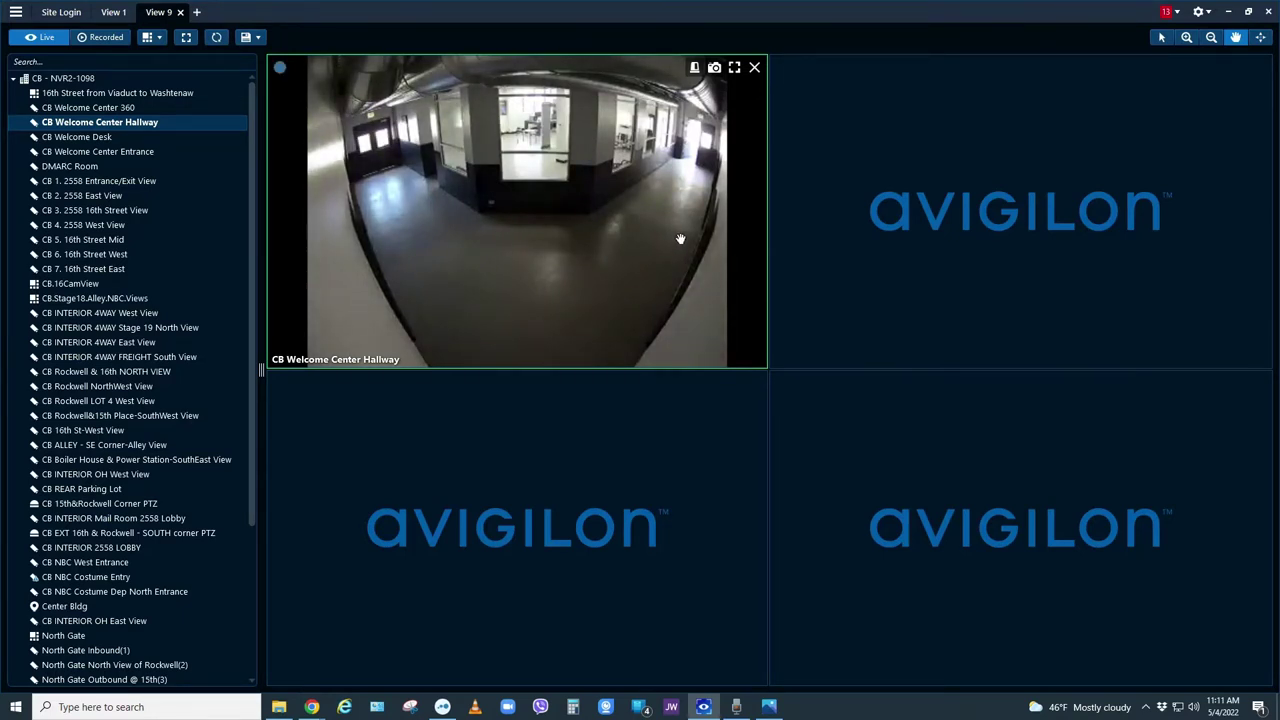
# Step: Switch to View 1, enlarge the CB 7. 16th Street East camera, and zoom in on the parked dark SUV
pyautogui.click(110, 12)
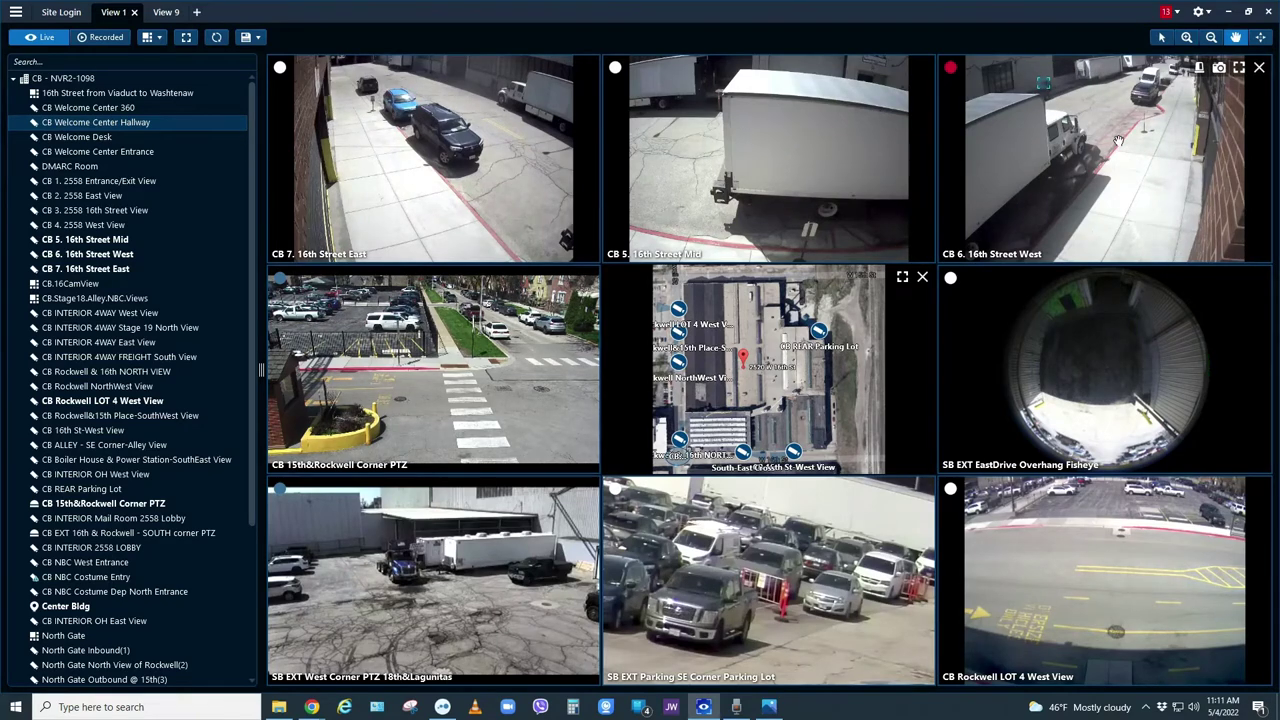
pyautogui.click(522, 166)
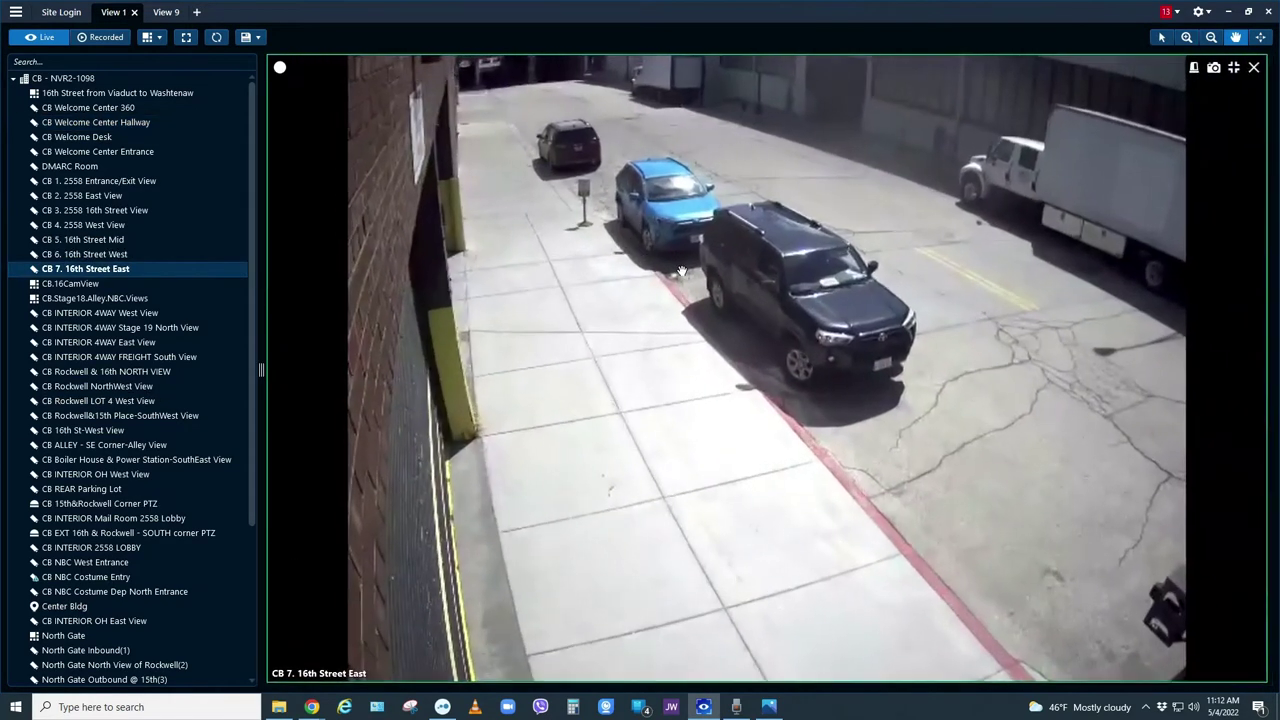
pyautogui.scroll(2, 970, 255)
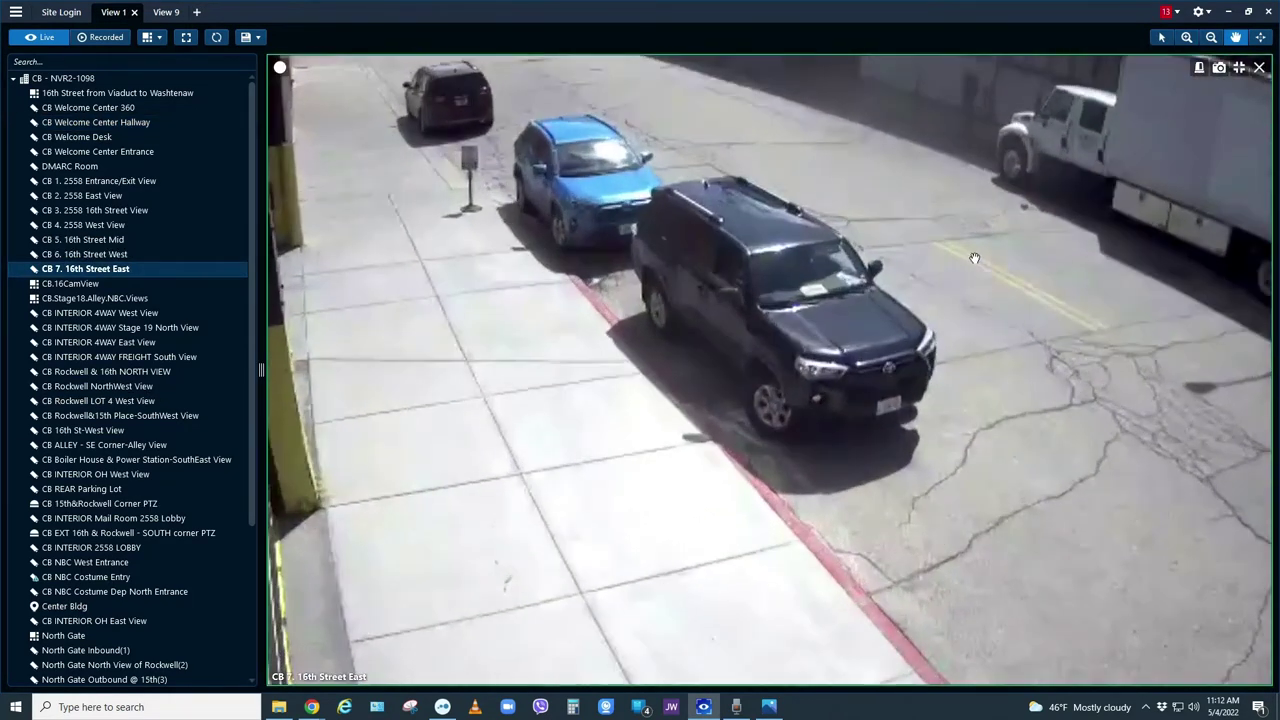
pyautogui.scroll(3, 970, 255)
pyautogui.scroll(1, 804, 272)
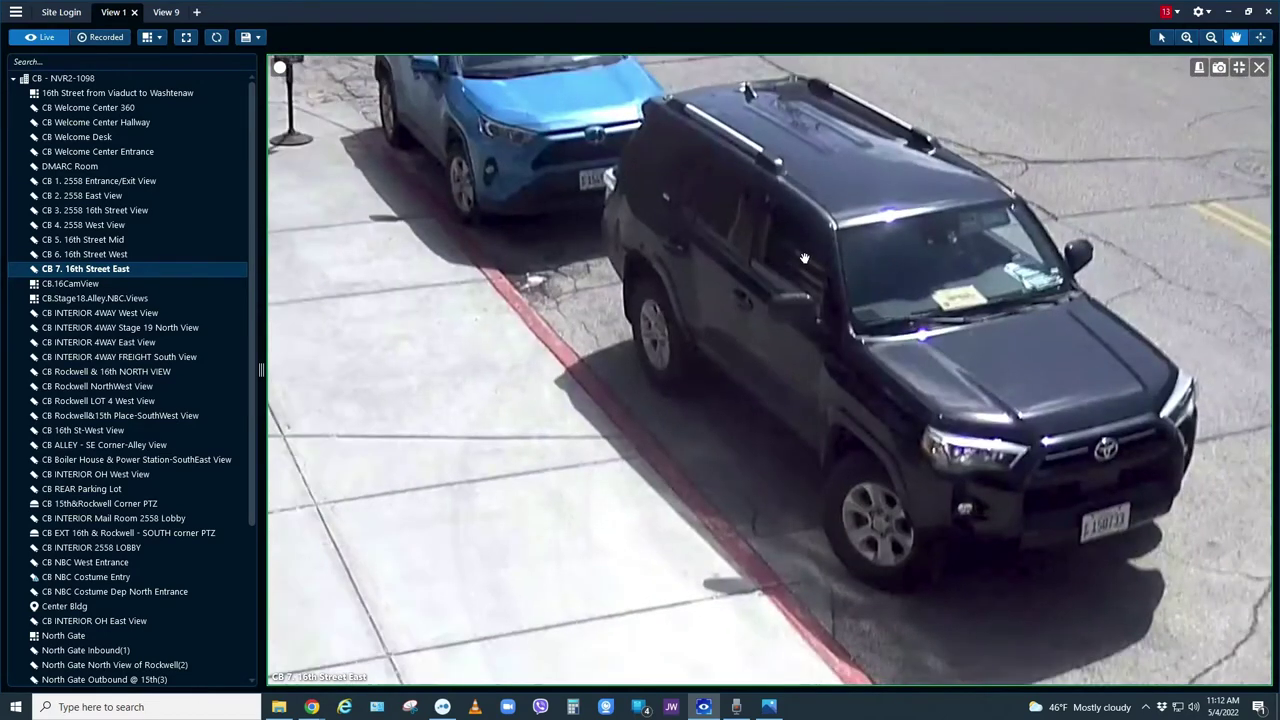
# Step: Zoom the CB 7. 16th Street East image fully out and restore the multi-camera layout
pyautogui.scroll(-6, 804, 258)
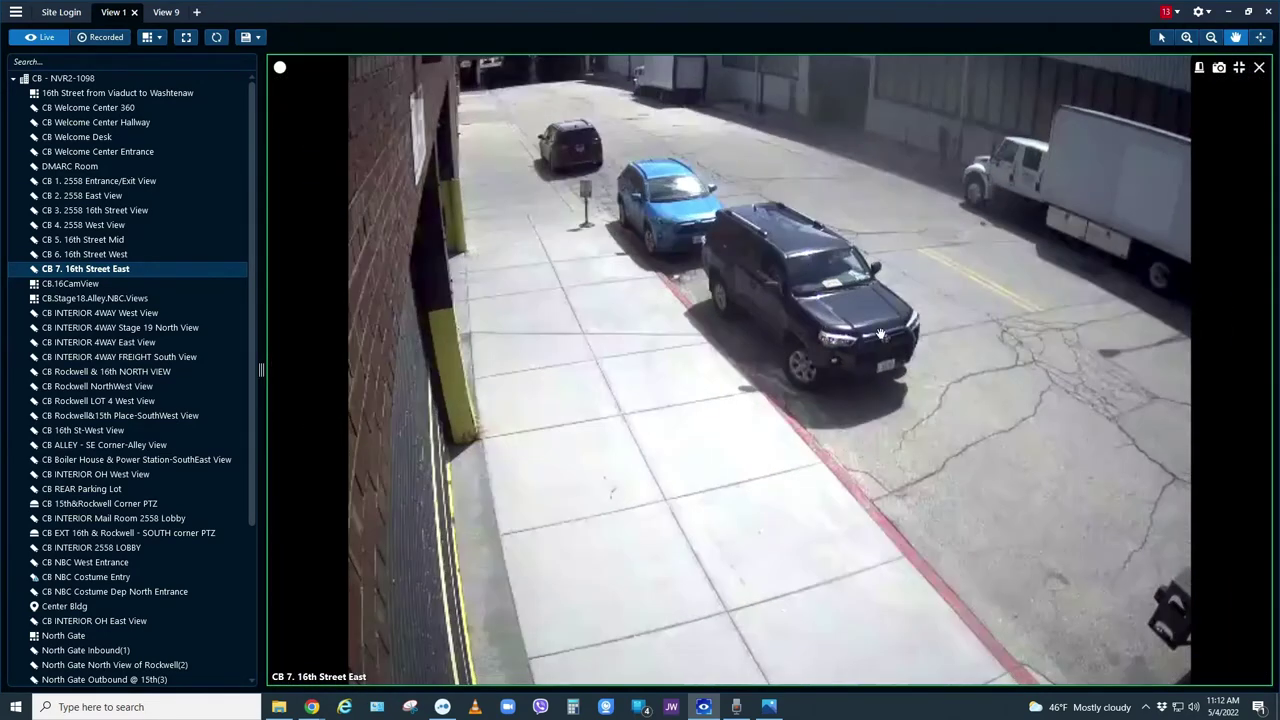
pyautogui.doubleClick(880, 335)
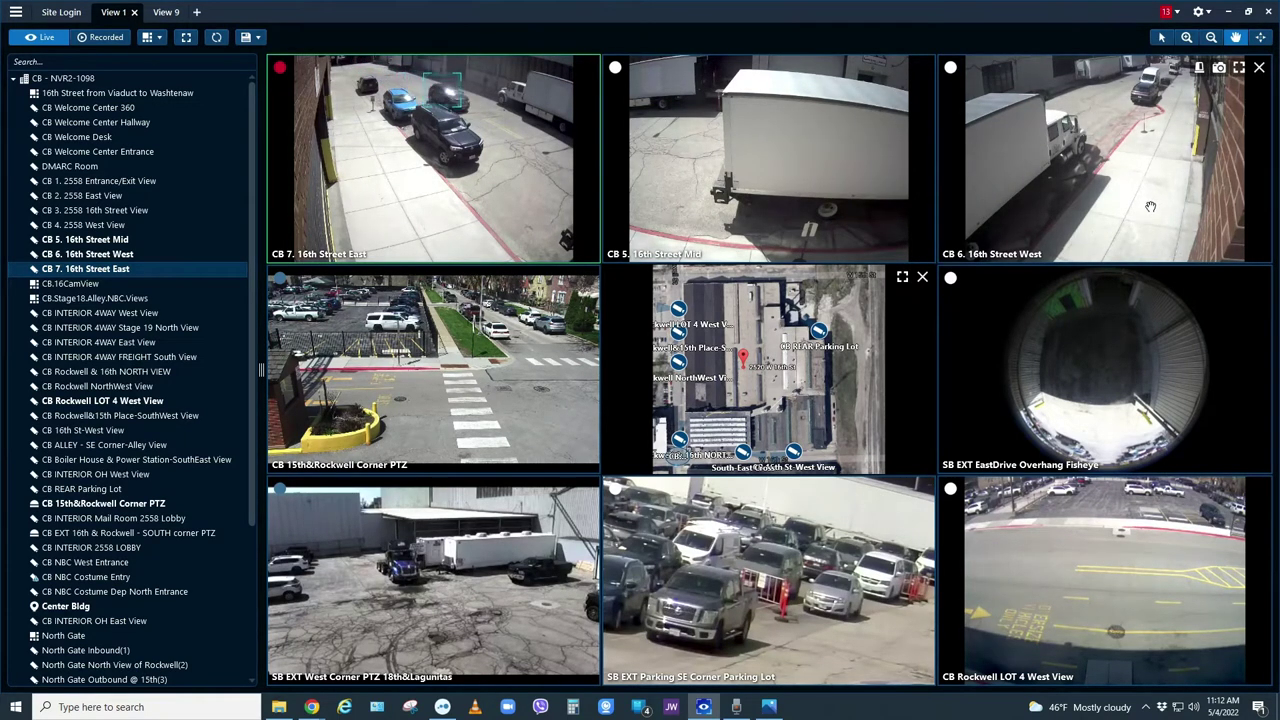
# Step: Enlarge the SB EXT EastDrive Overhang Fisheye camera, zoom and pan around its dewarped image, and return to the full layout
pyautogui.doubleClick(1130, 369)
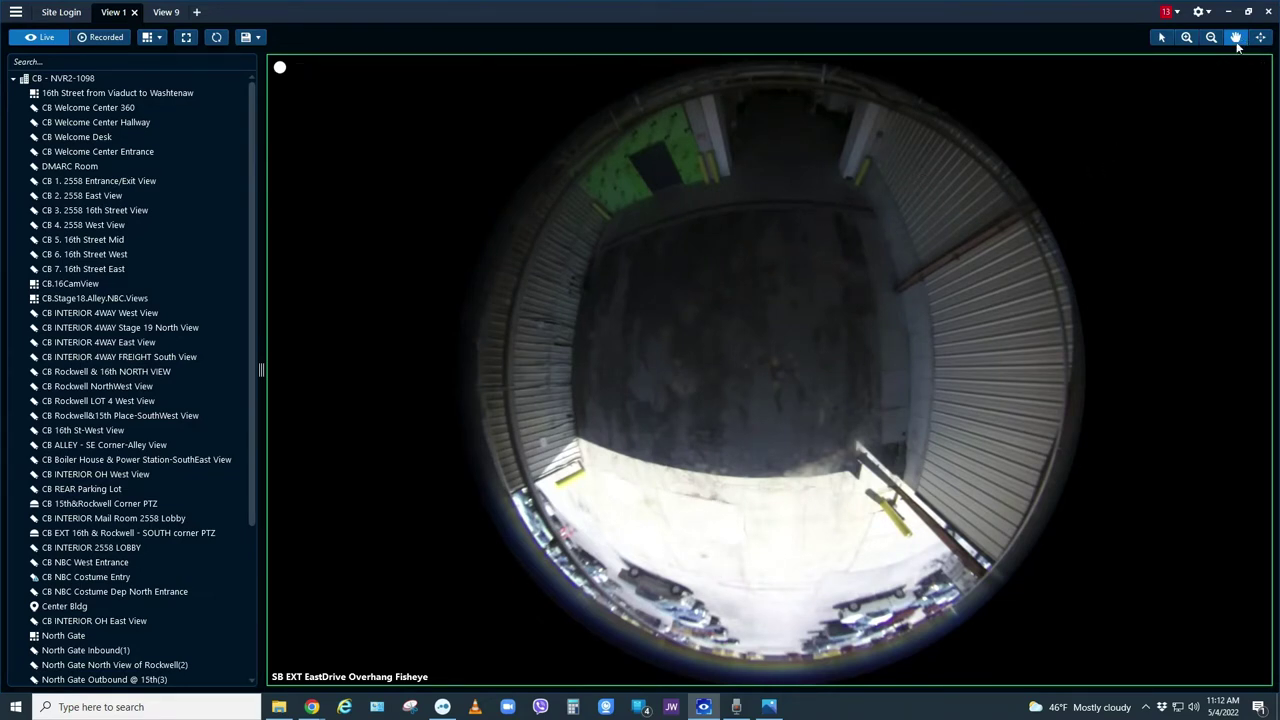
pyautogui.scroll(6, 801, 232)
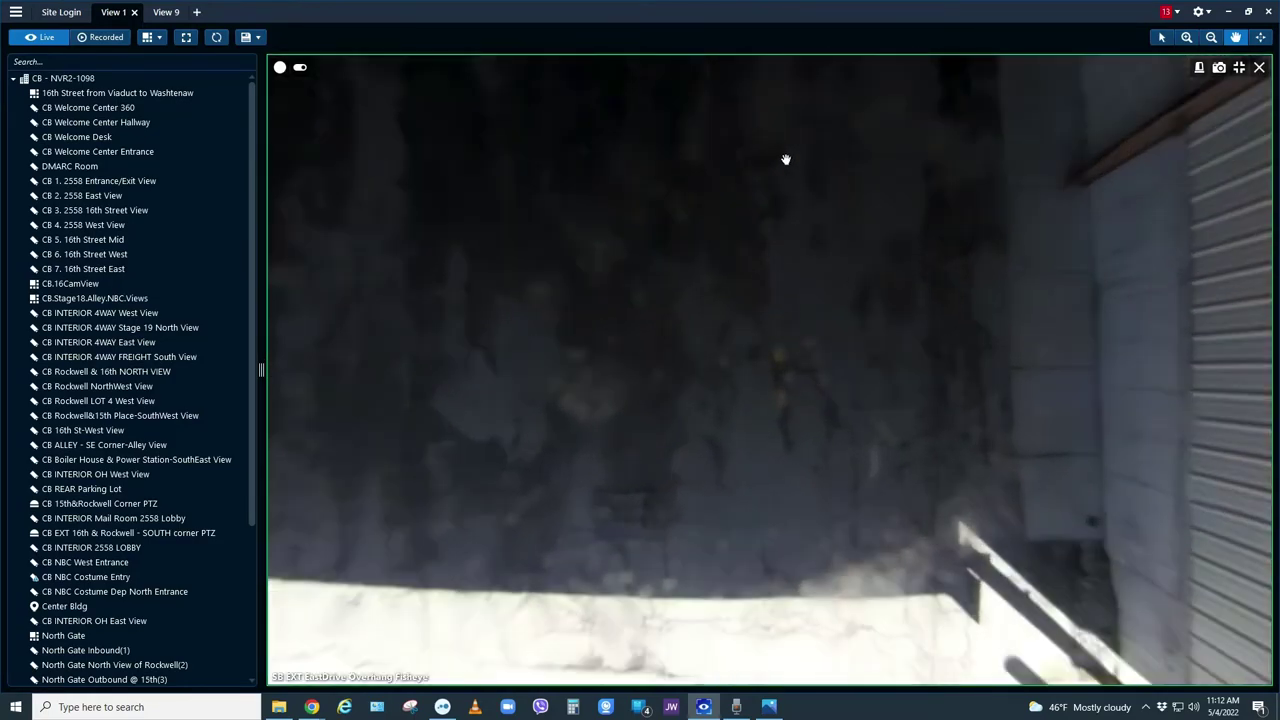
pyautogui.scroll(-6, 785, 160)
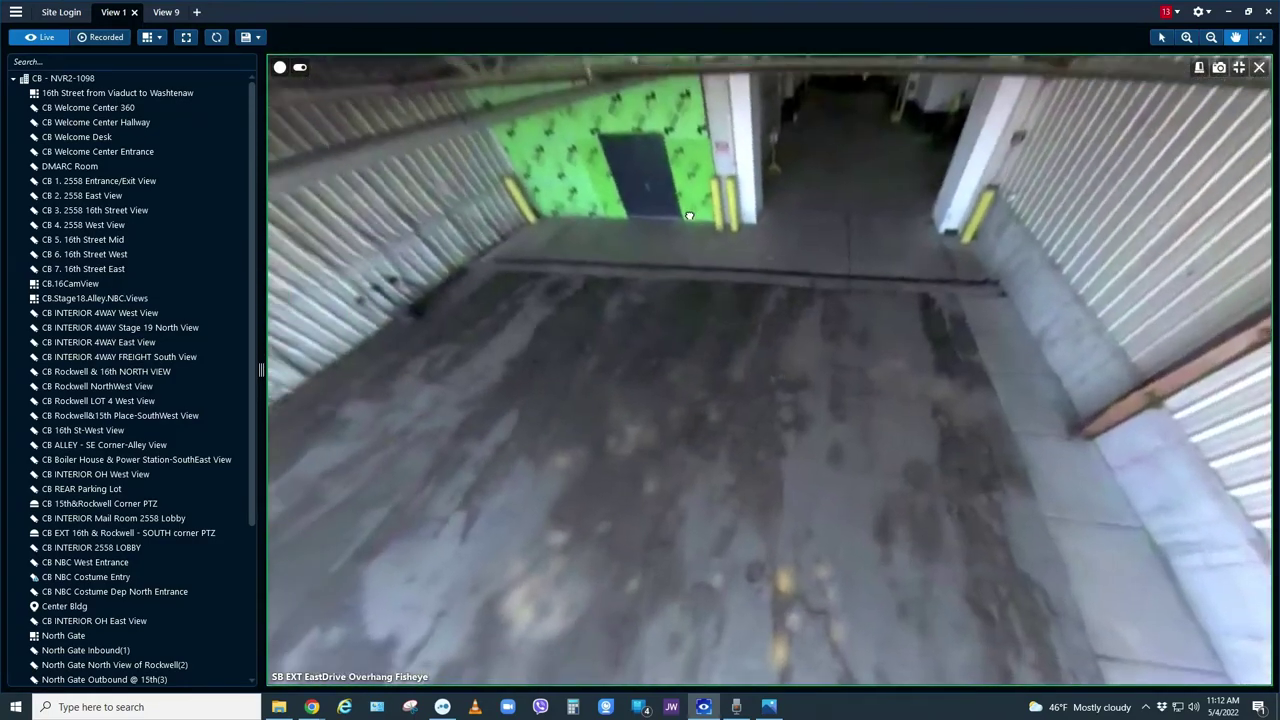
pyautogui.moveTo(689, 216); pyautogui.dragTo(737, 209)
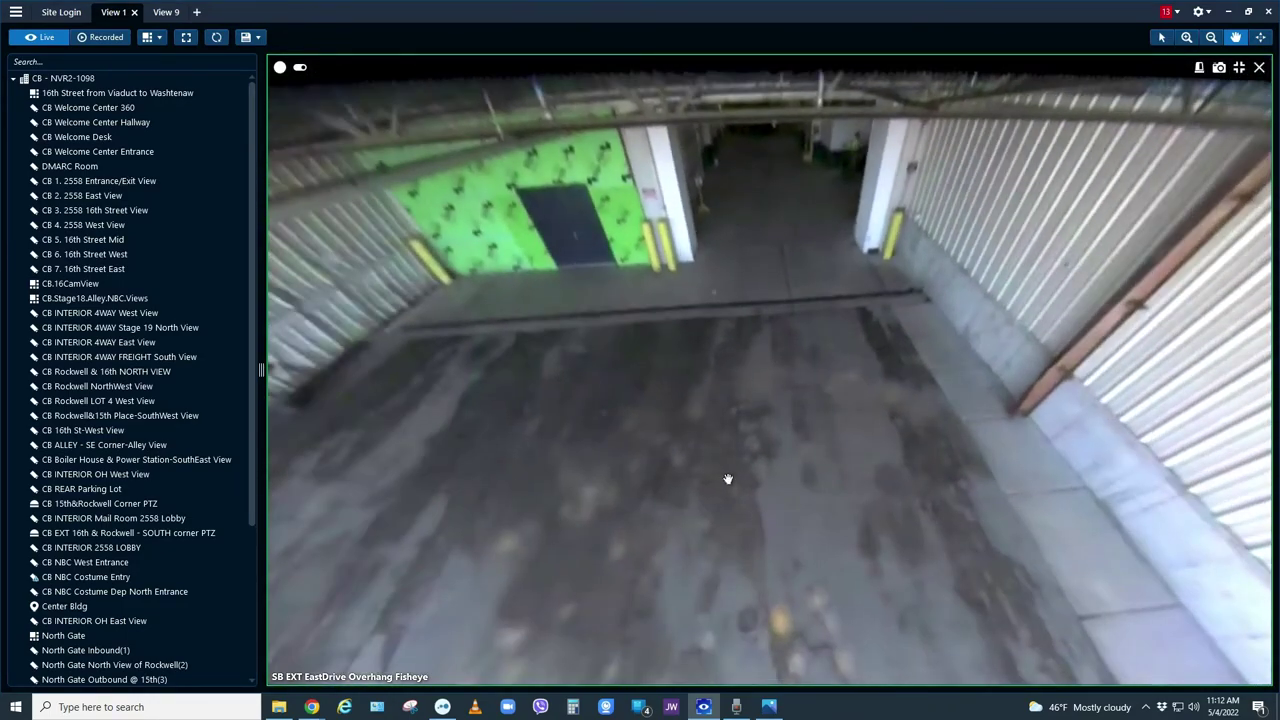
pyautogui.moveTo(711, 466); pyautogui.dragTo(743, 218)
pyautogui.scroll(-10, 749, 223)
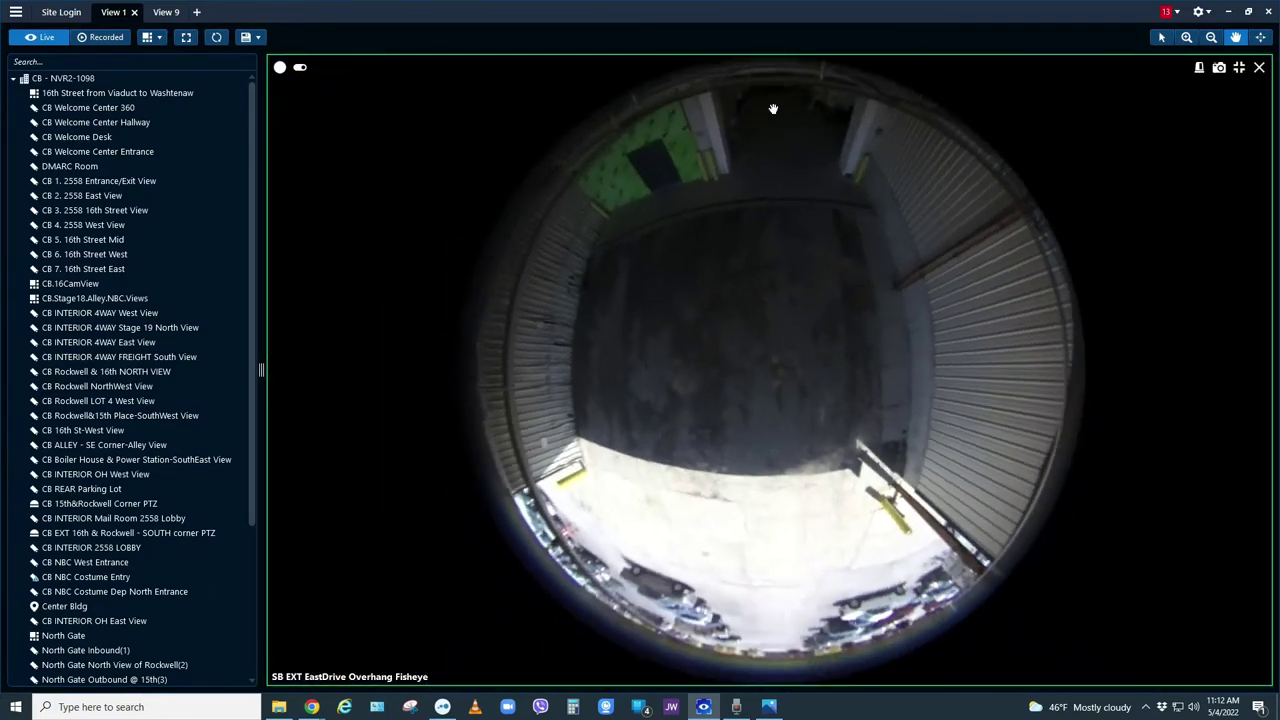
pyautogui.doubleClick(1192, 129)
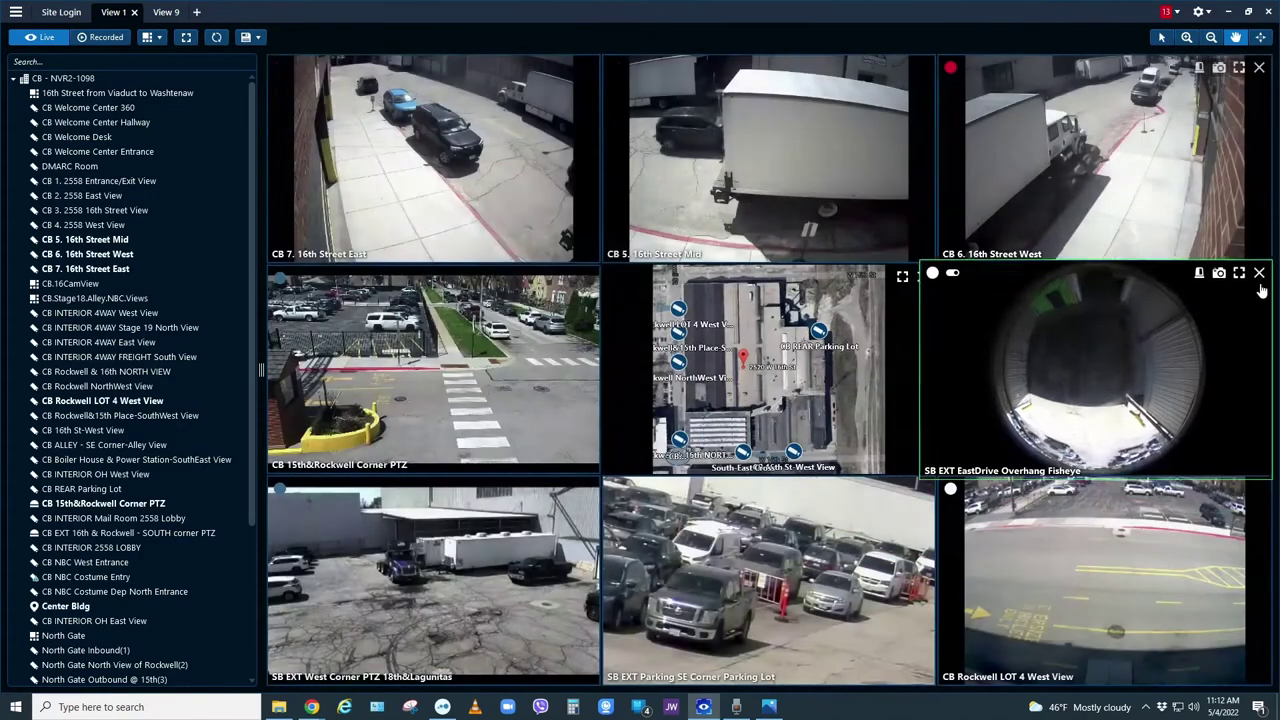
# Step: Enlarge the CB 15th&Rockwell Corner PTZ camera and steer it with the PTZ tool for a close view up the street
pyautogui.doubleClick(473, 375)
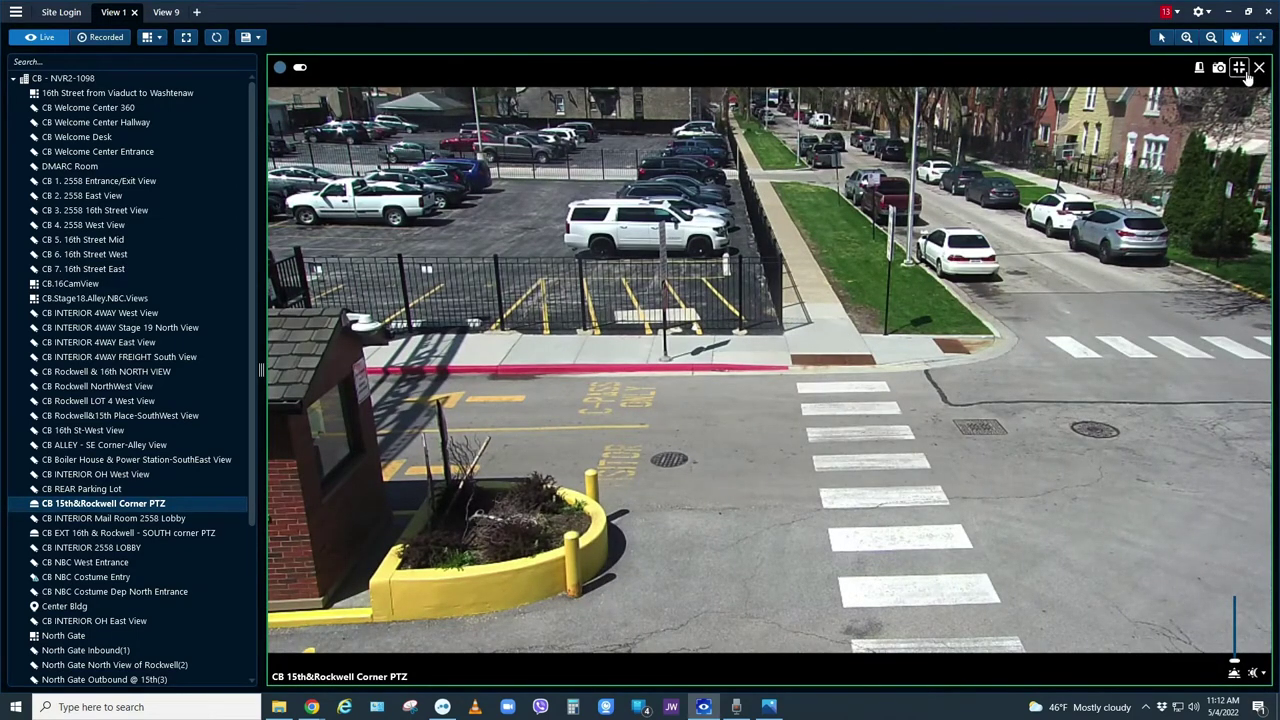
pyautogui.click(1260, 37)
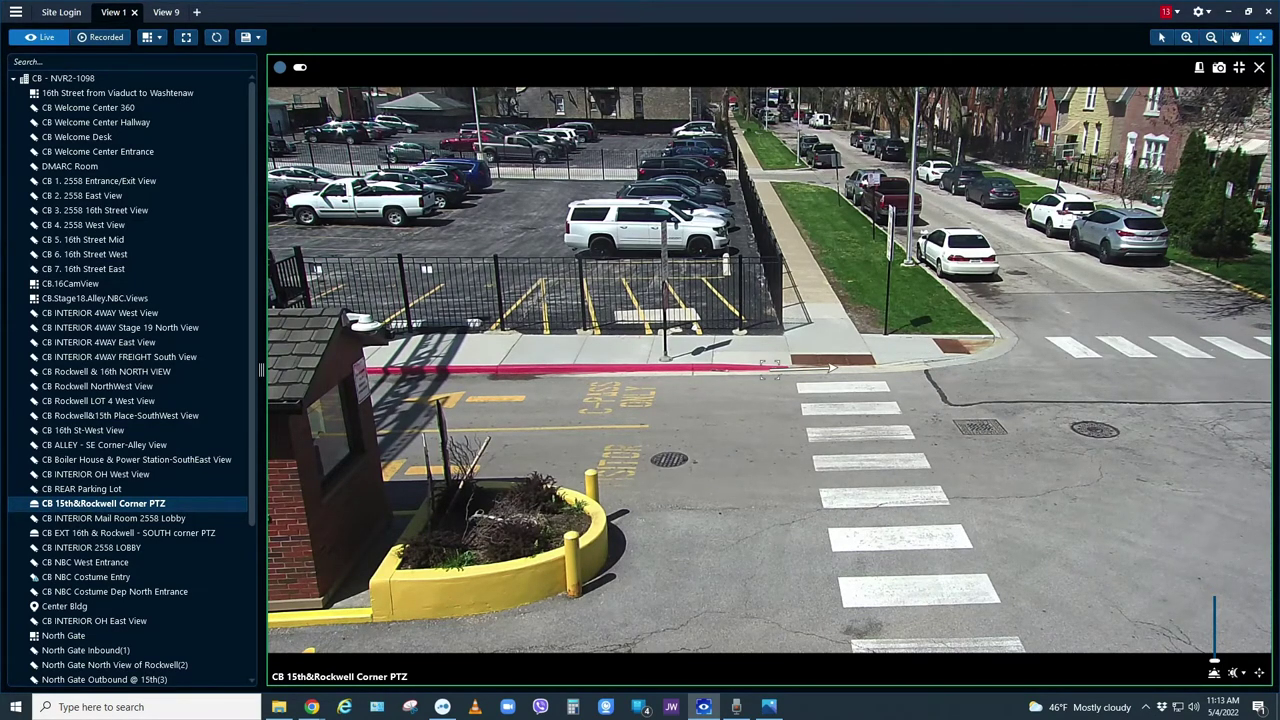
pyautogui.moveTo(850, 375); pyautogui.dragTo(993, 382)
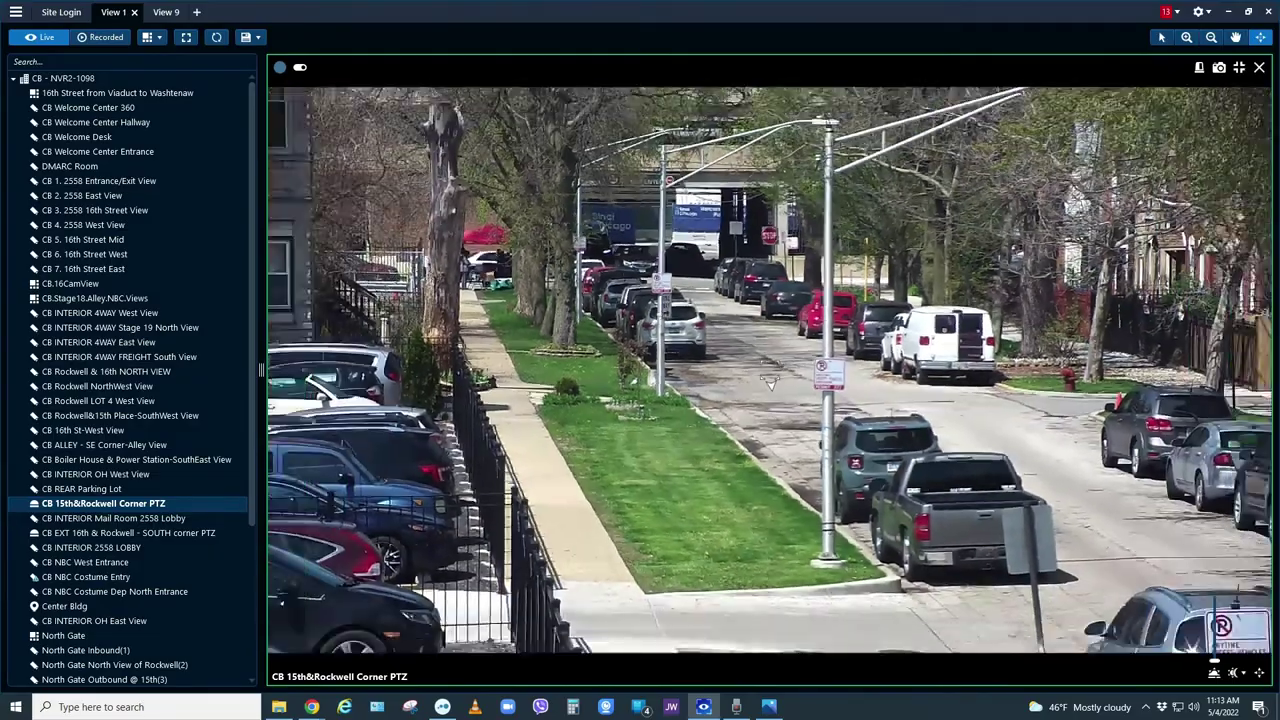
# Step: Zoom out and tilt the 15th&Rockwell PTZ camera back down to the crosswalk, and restore the multi-camera layout
pyautogui.scroll(-3, 770, 383)
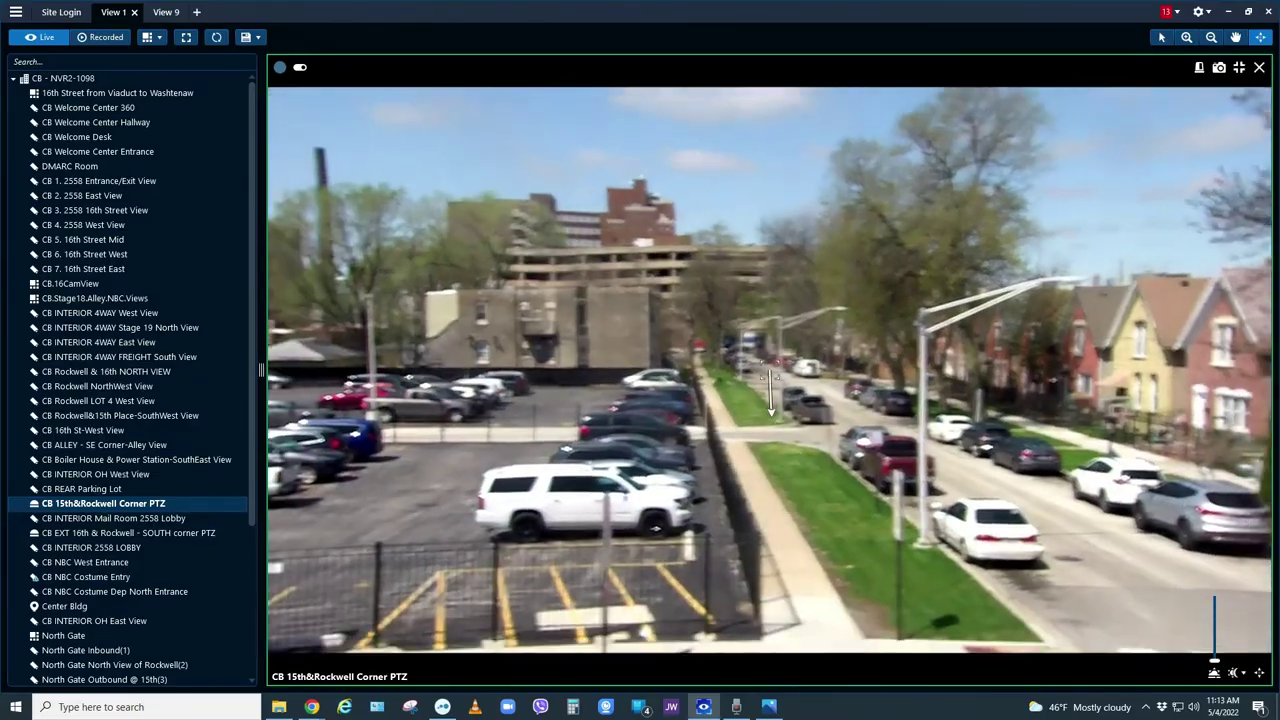
pyautogui.moveTo(770, 372); pyautogui.dragTo(771, 490)
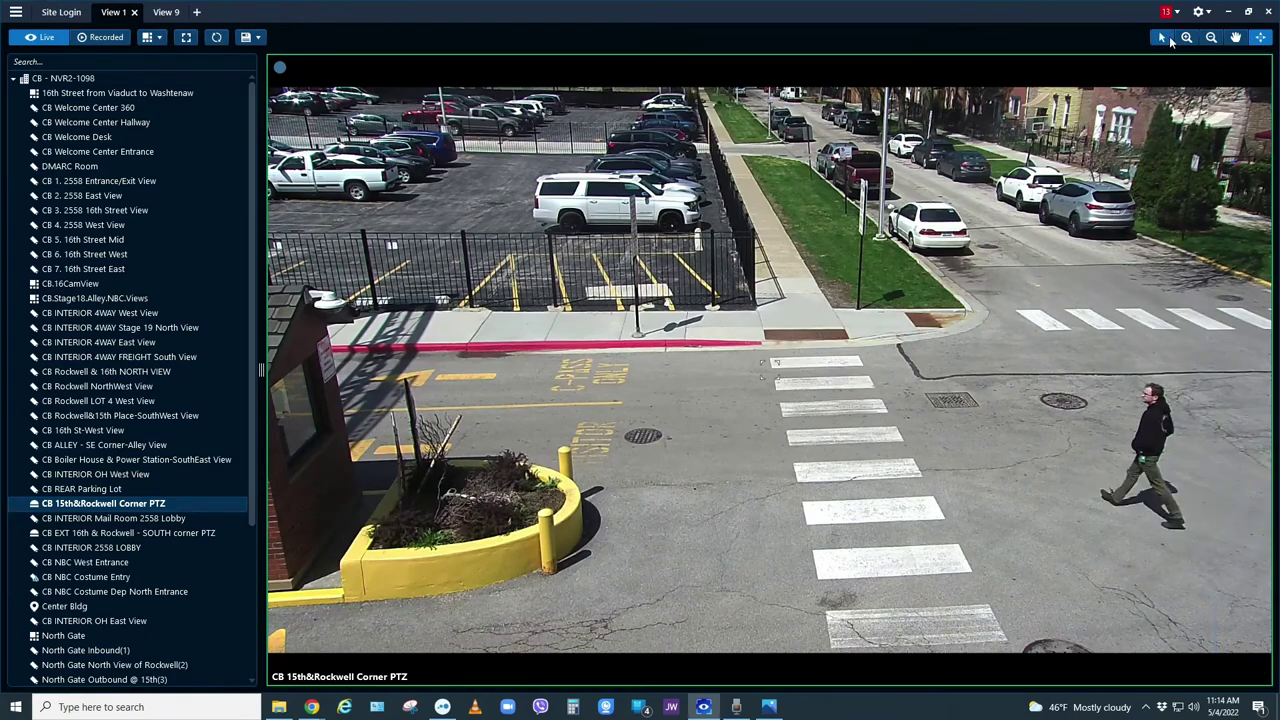
pyautogui.doubleClick(736, 365)
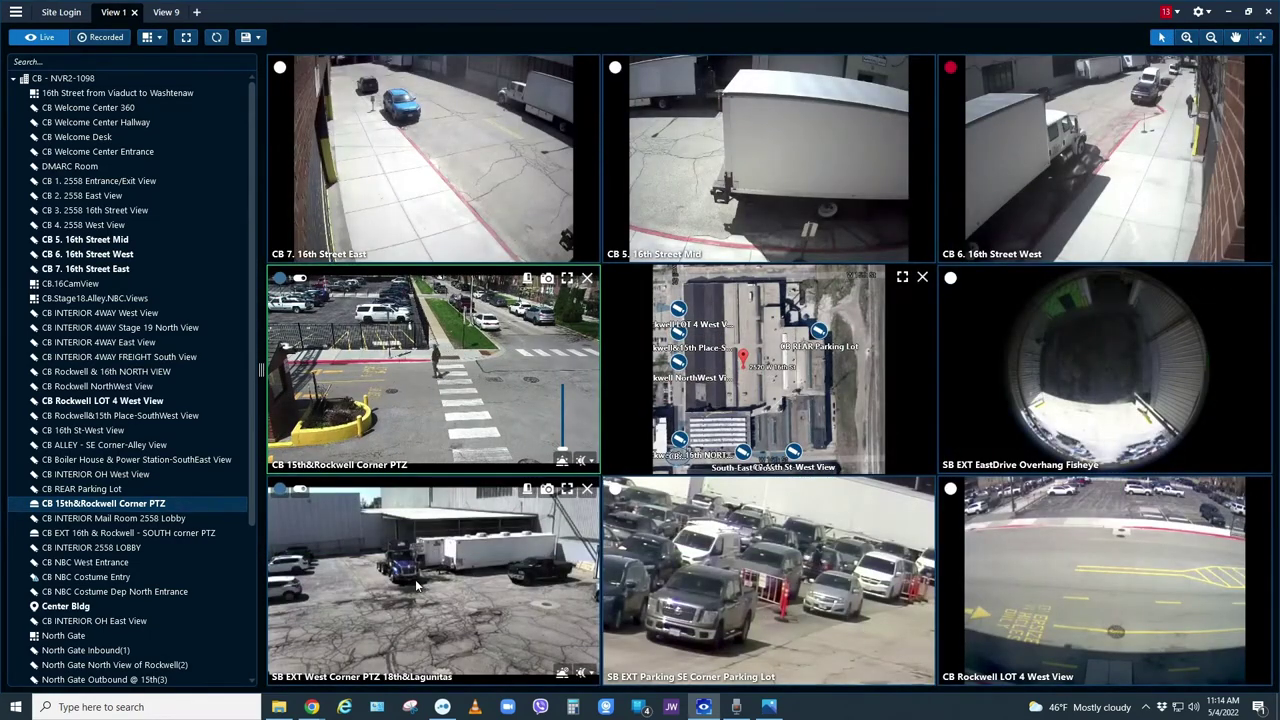
# Step: Enlarge the SB EXT West Corner PTZ 18th&Lagunitas camera and steer it past the trailers towards the distant parking lot
pyautogui.doubleClick(503, 546)
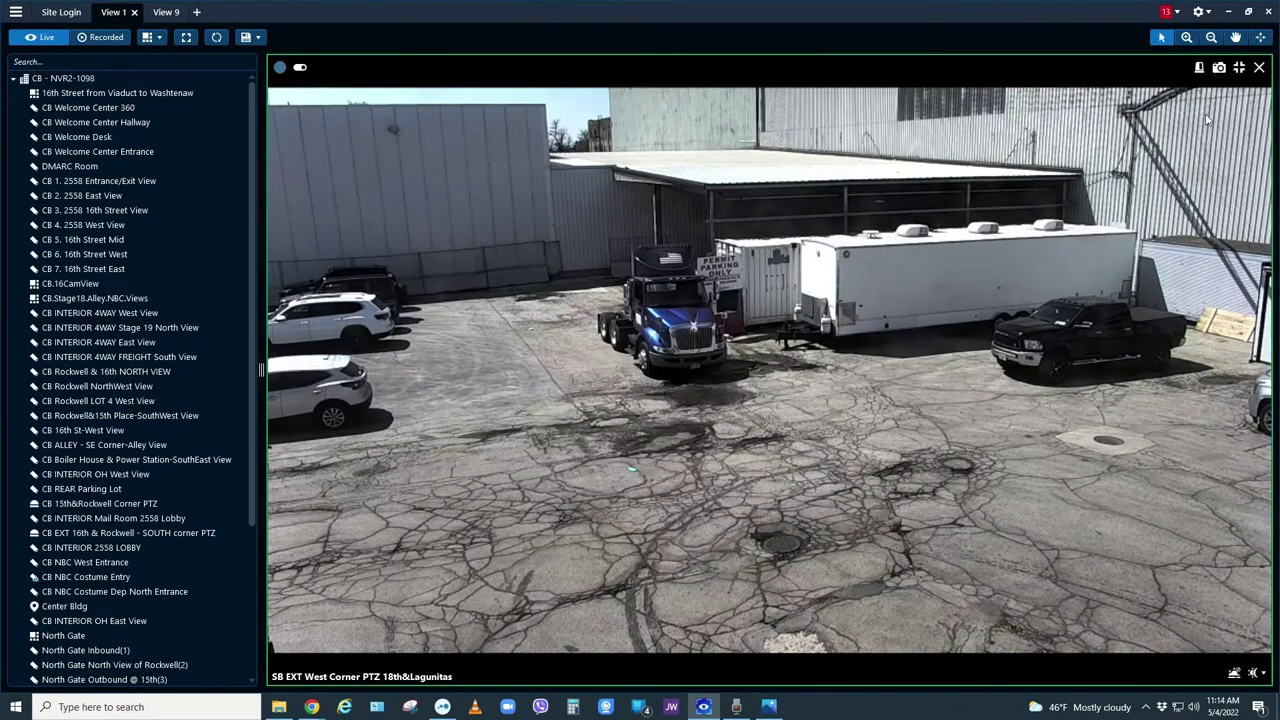
pyautogui.click(1262, 38)
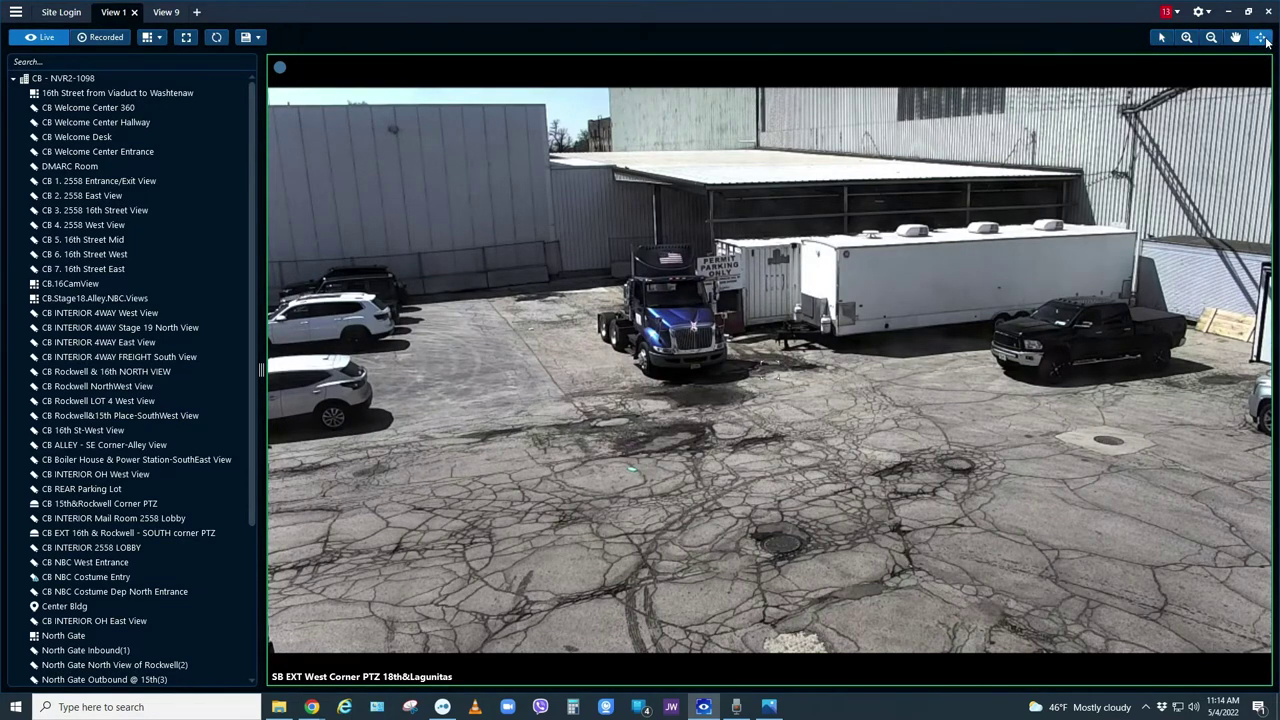
pyautogui.click(1190, 350)
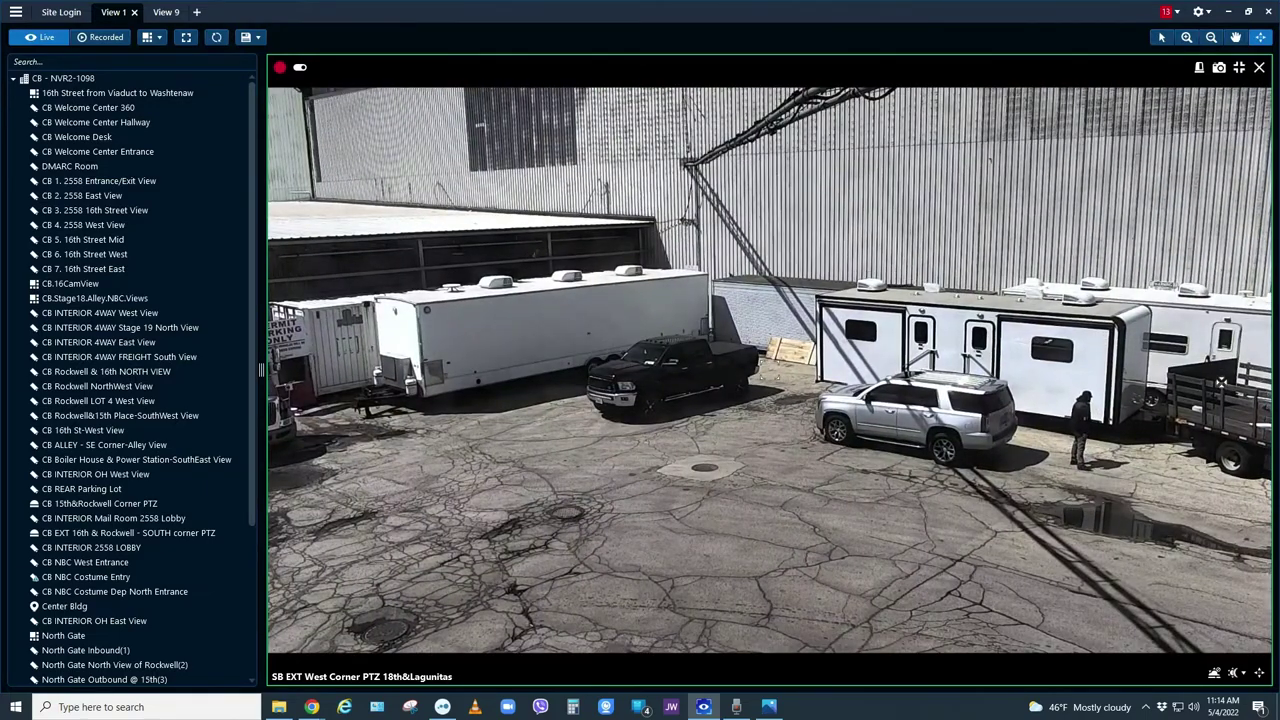
pyautogui.click(1222, 383)
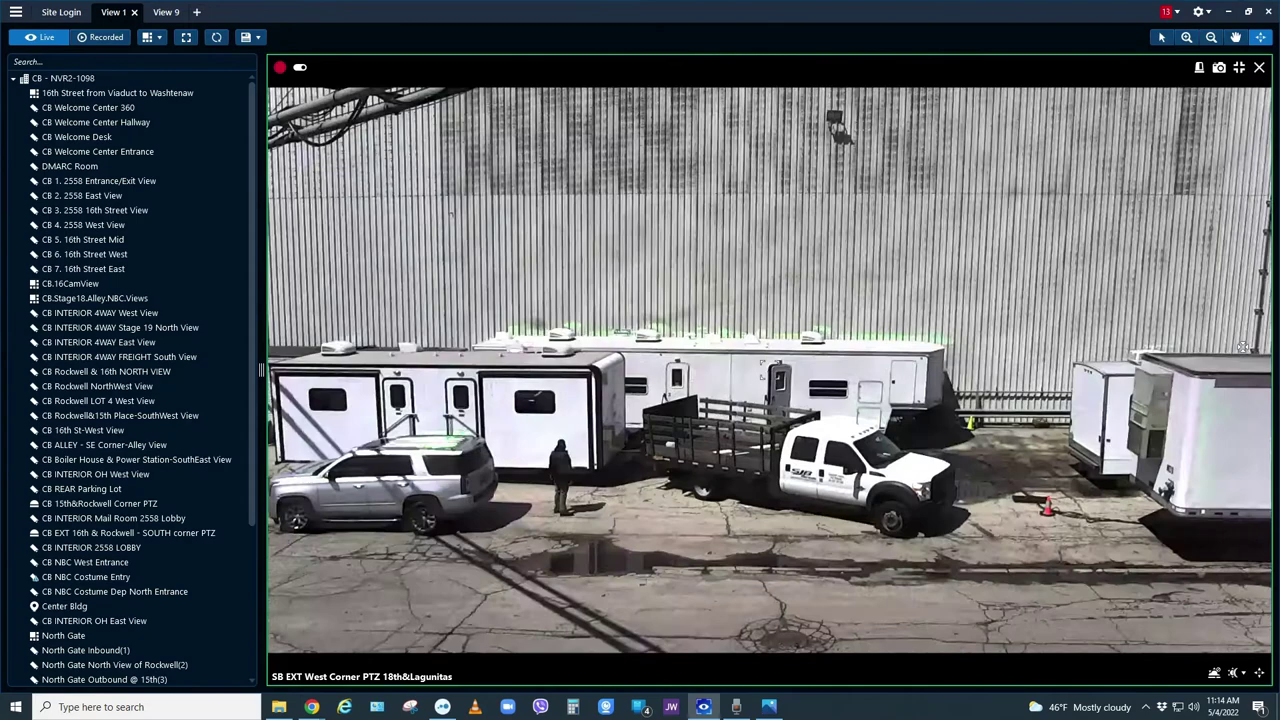
pyautogui.click(1243, 347)
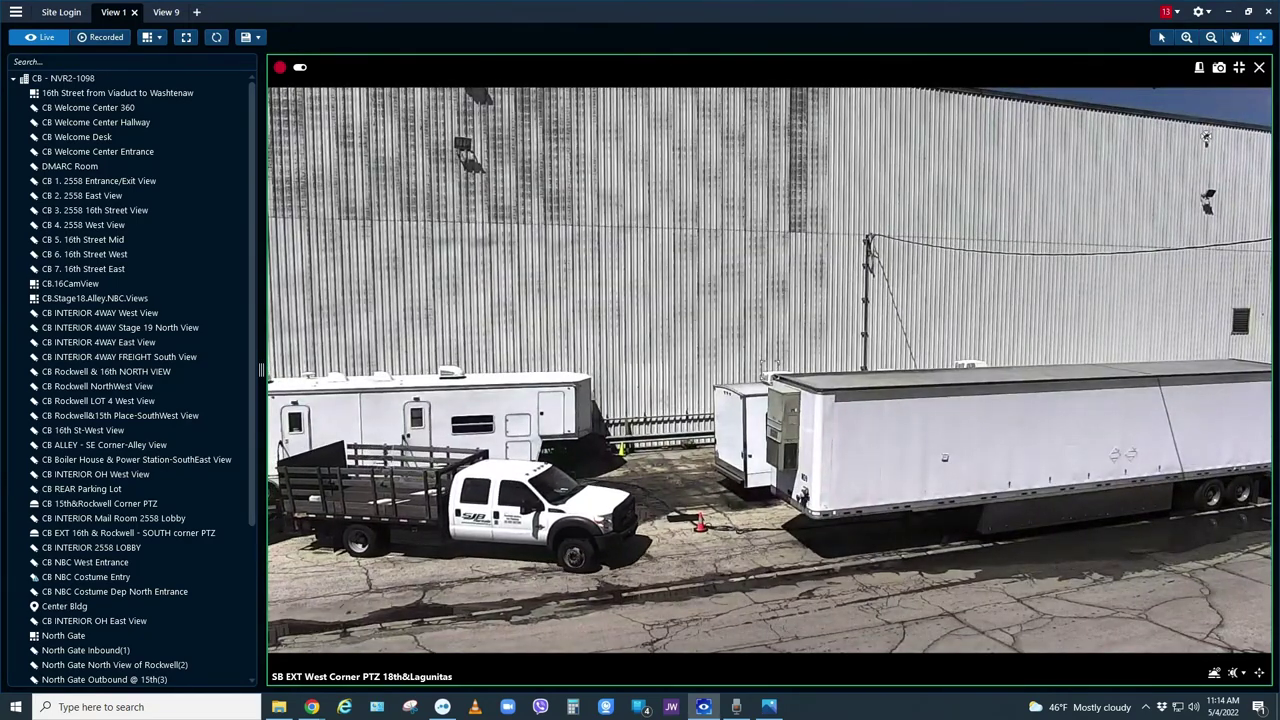
pyautogui.click(1207, 138)
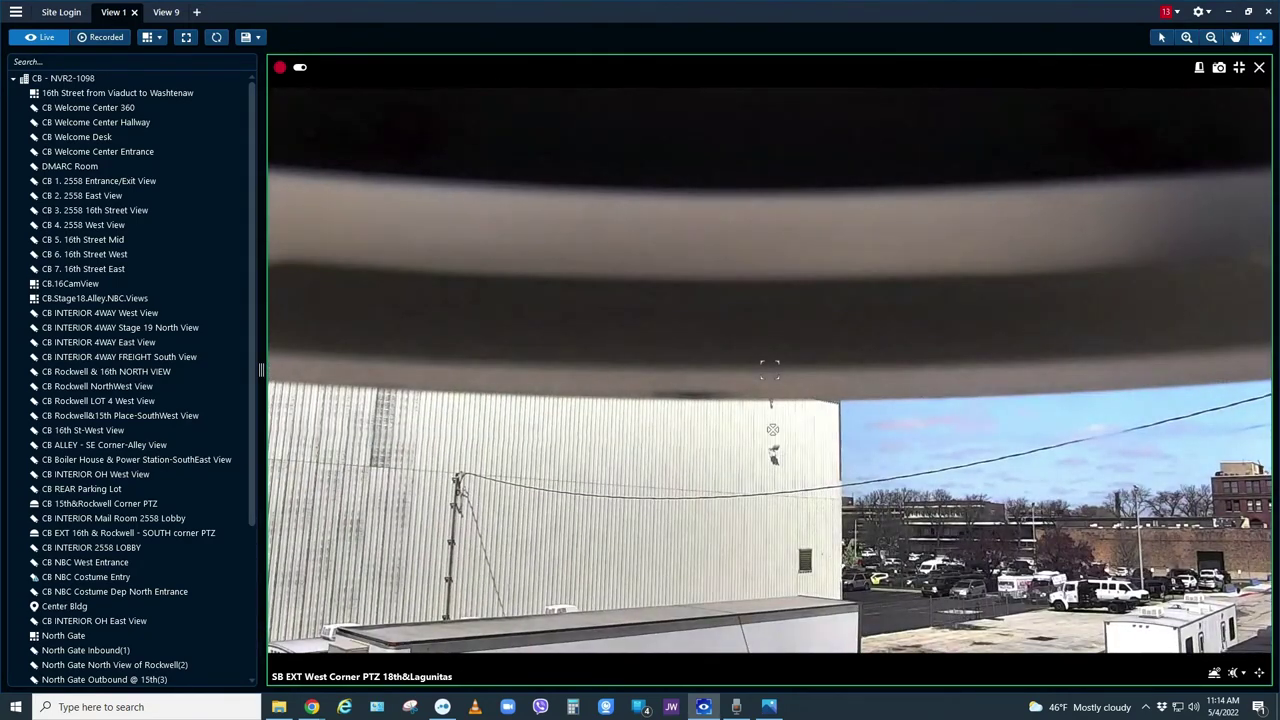
pyautogui.click(1071, 628)
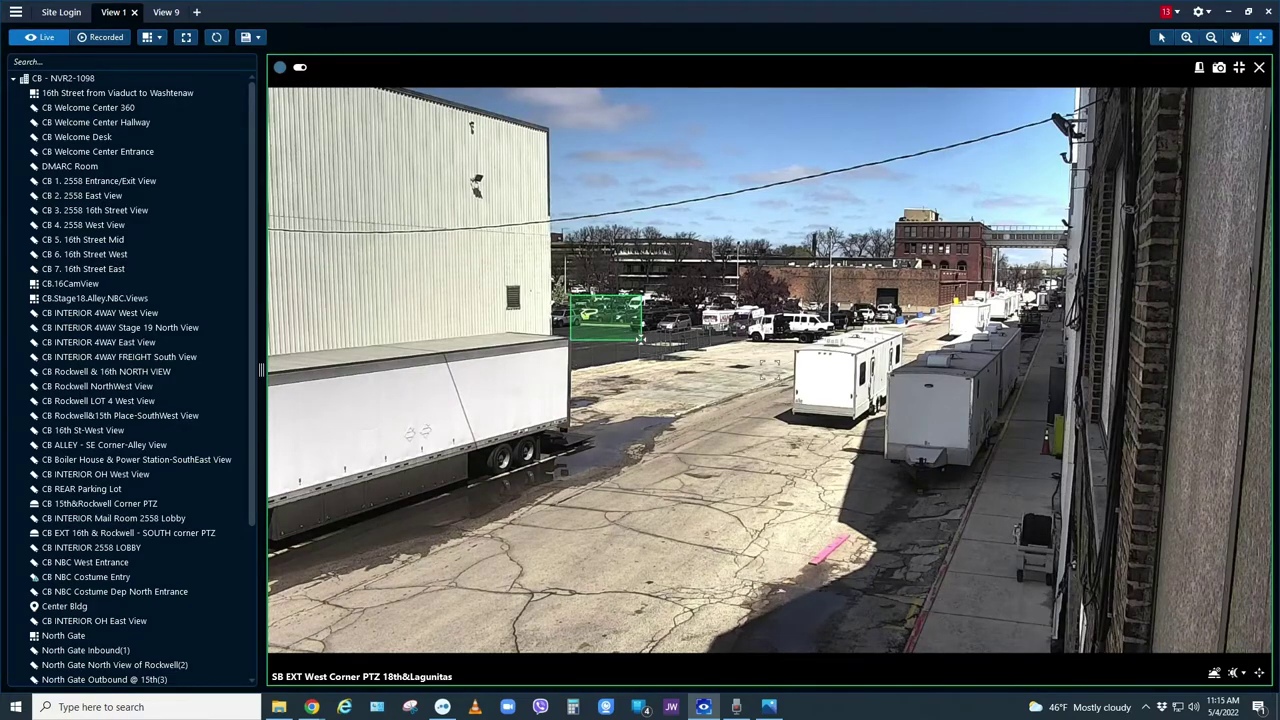
# Step: Zoom the West Corner PTZ camera in on the yellow car behind the fence and zoom back out
pyautogui.scroll(3, 640, 340)
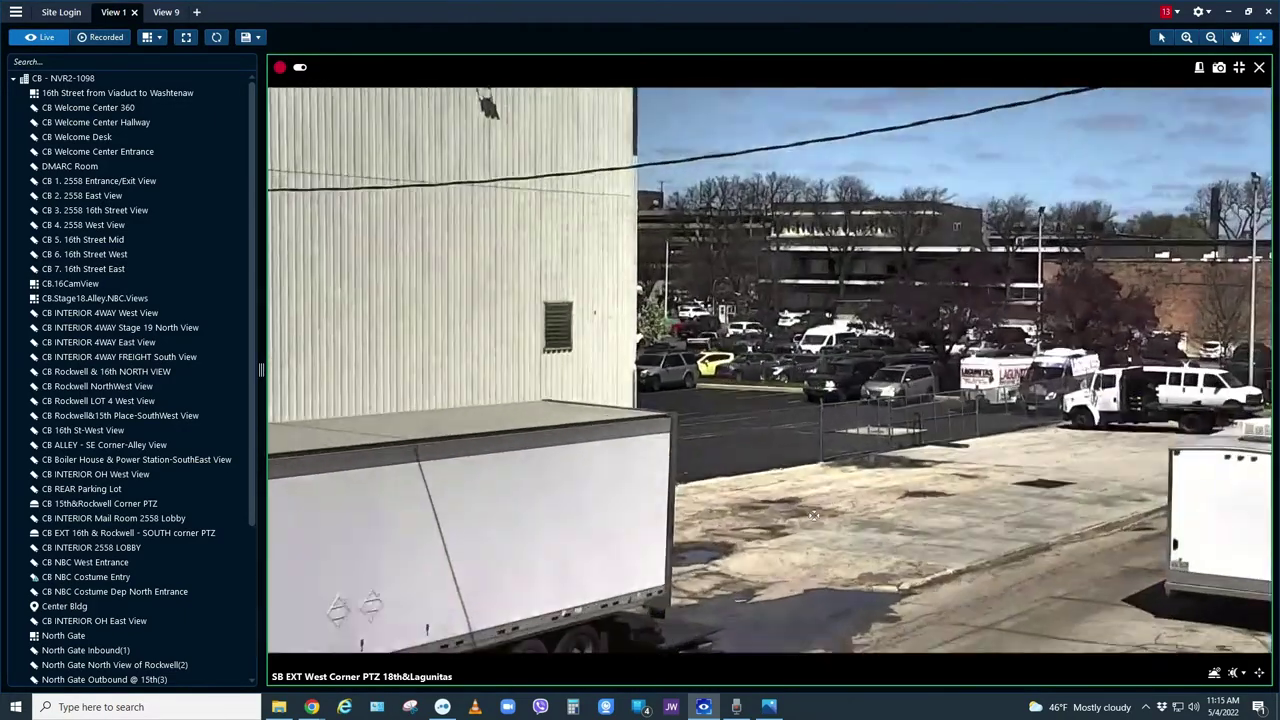
pyautogui.scroll(3, 813, 515)
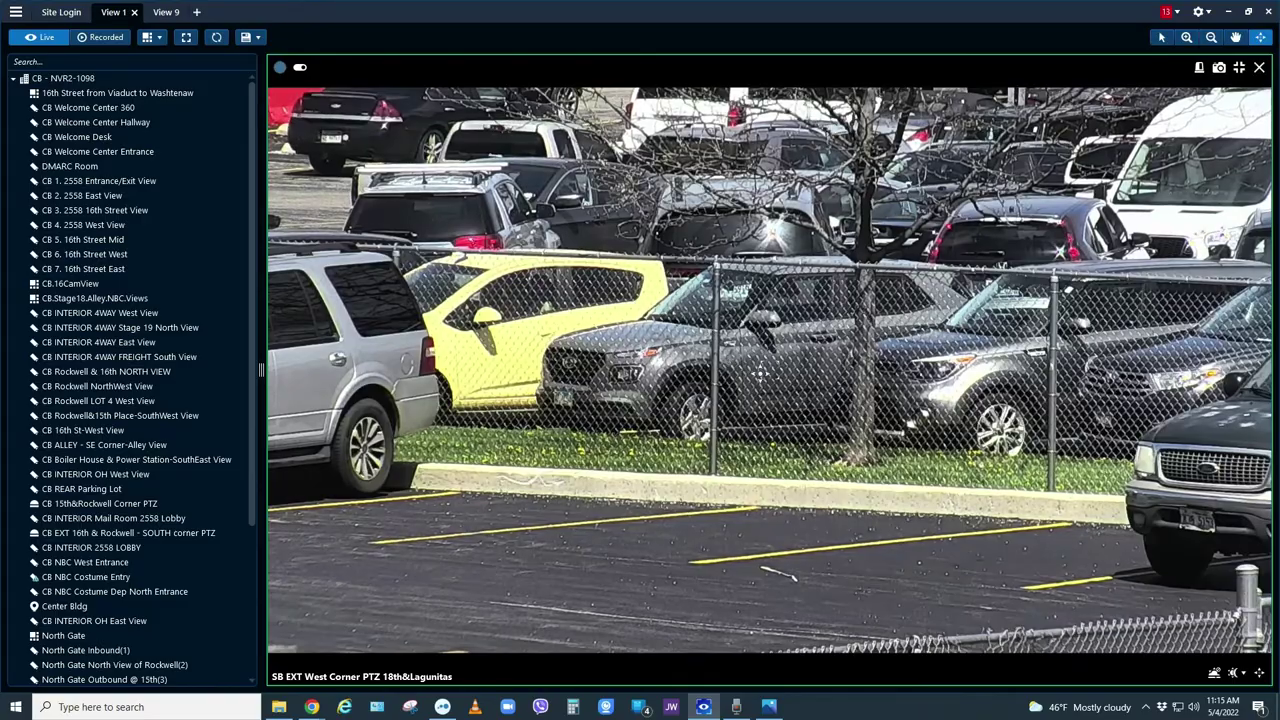
pyautogui.scroll(-5, 761, 373)
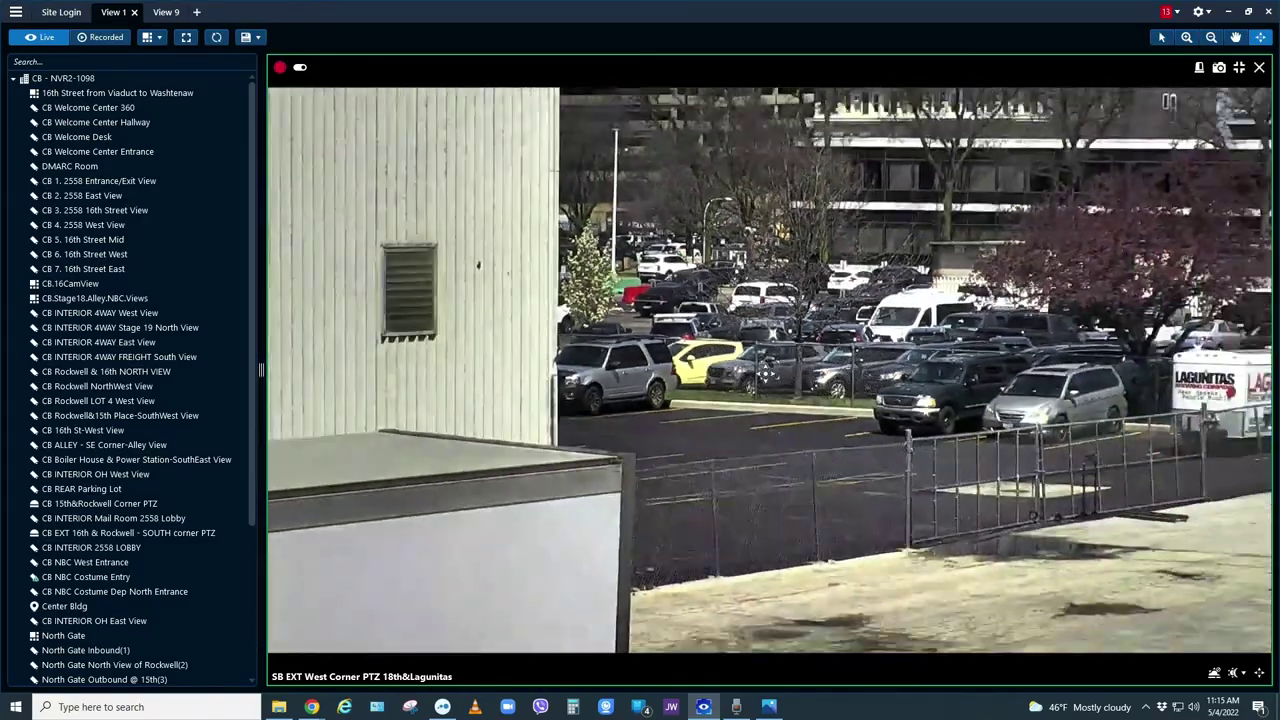
pyautogui.scroll(-3, 766, 373)
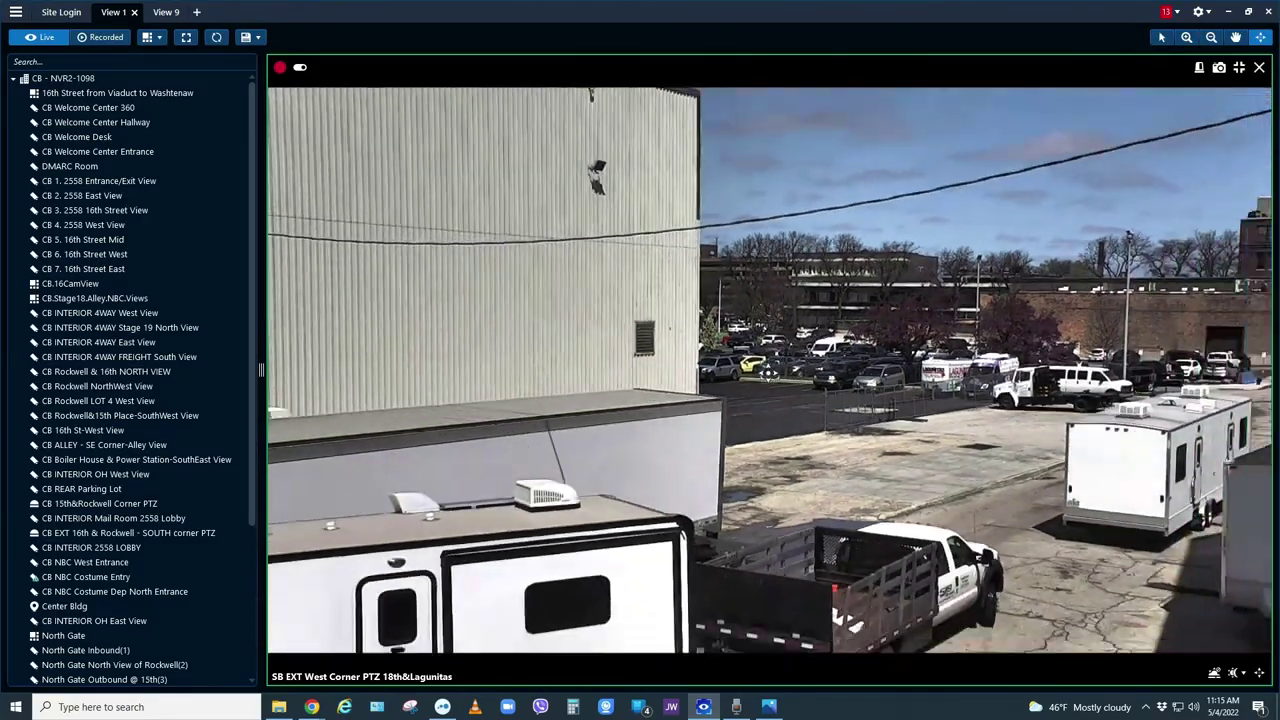
# Step: Steer the West Corner PTZ camera back to the blue truck and restore the multi-camera layout
pyautogui.scroll(-2, 768, 372)
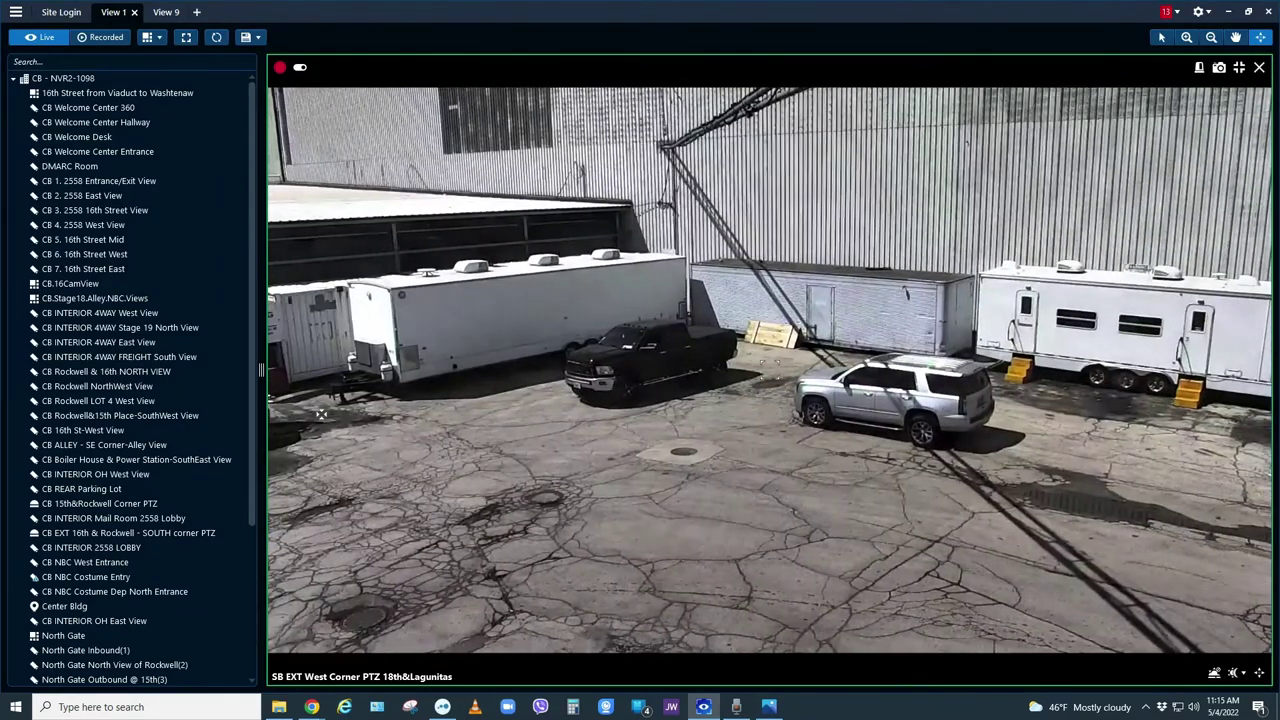
pyautogui.click(321, 413)
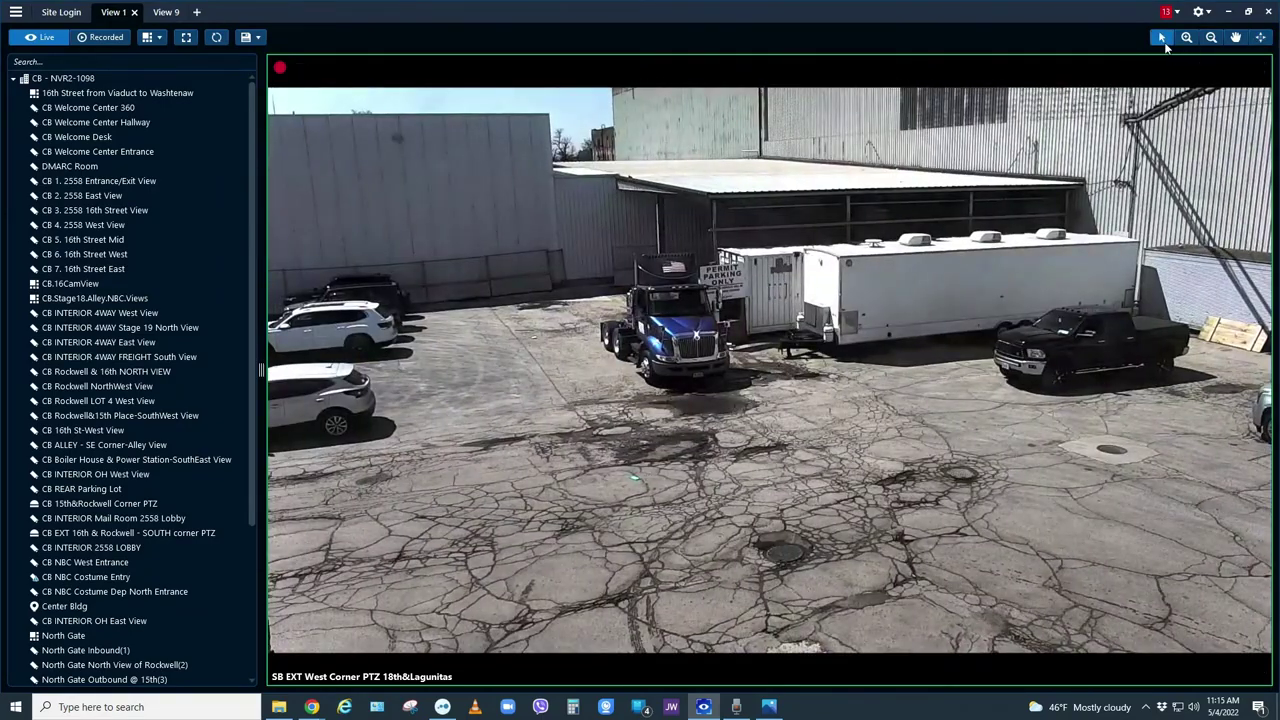
pyautogui.doubleClick(945, 367)
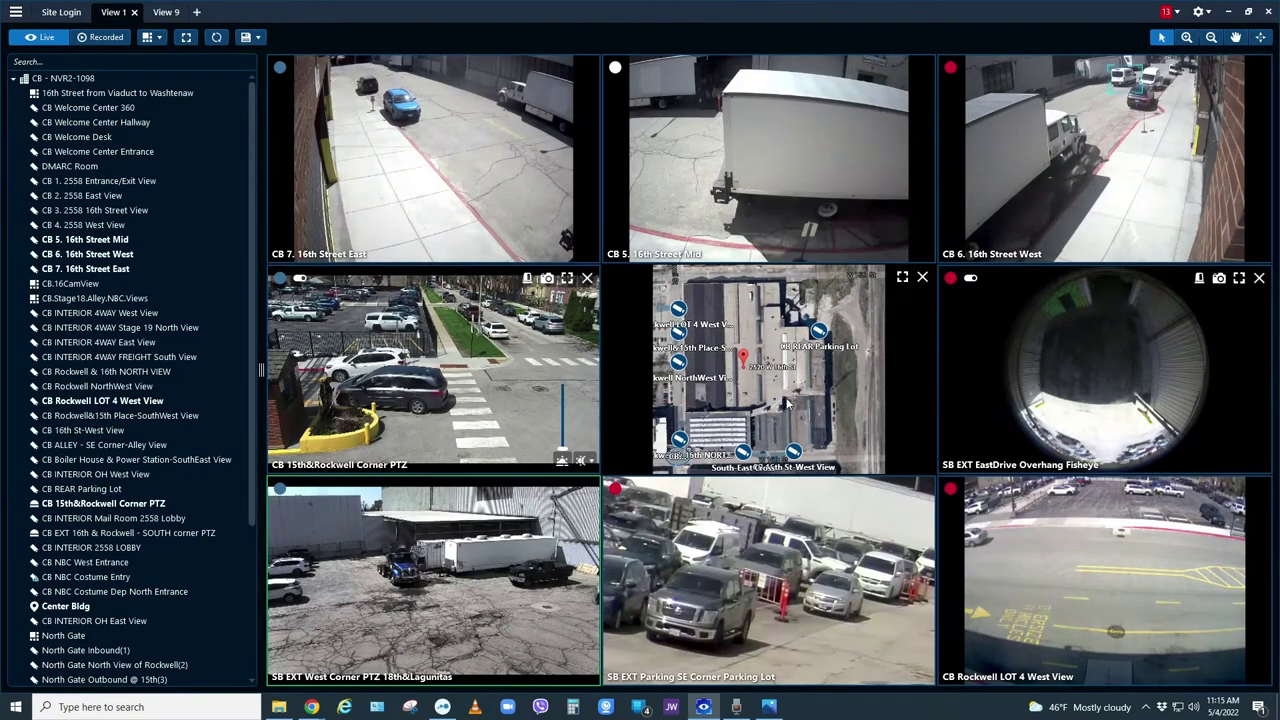
# Step: Enlarge the SB EXT Parking SE Corner Parking Lot camera and zoom out to its full image
pyautogui.click(818, 596)
pyautogui.doubleClick(819, 595)
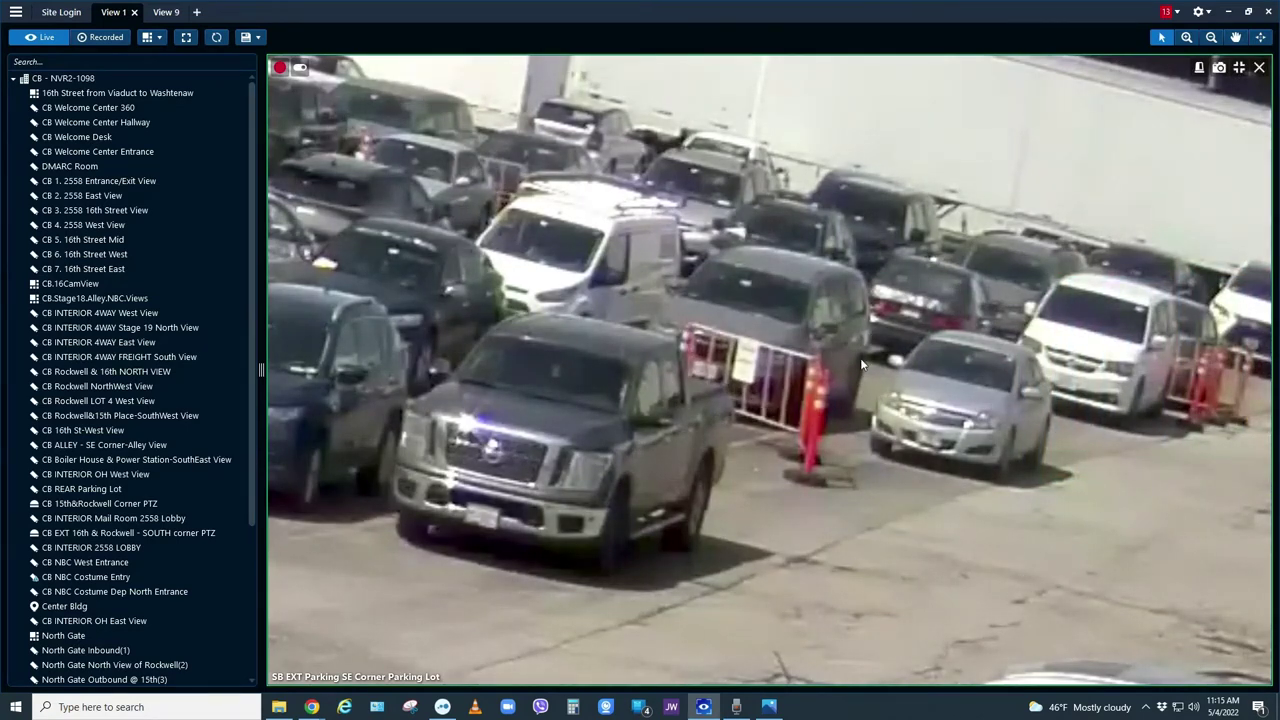
pyautogui.scroll(-5, 887, 326)
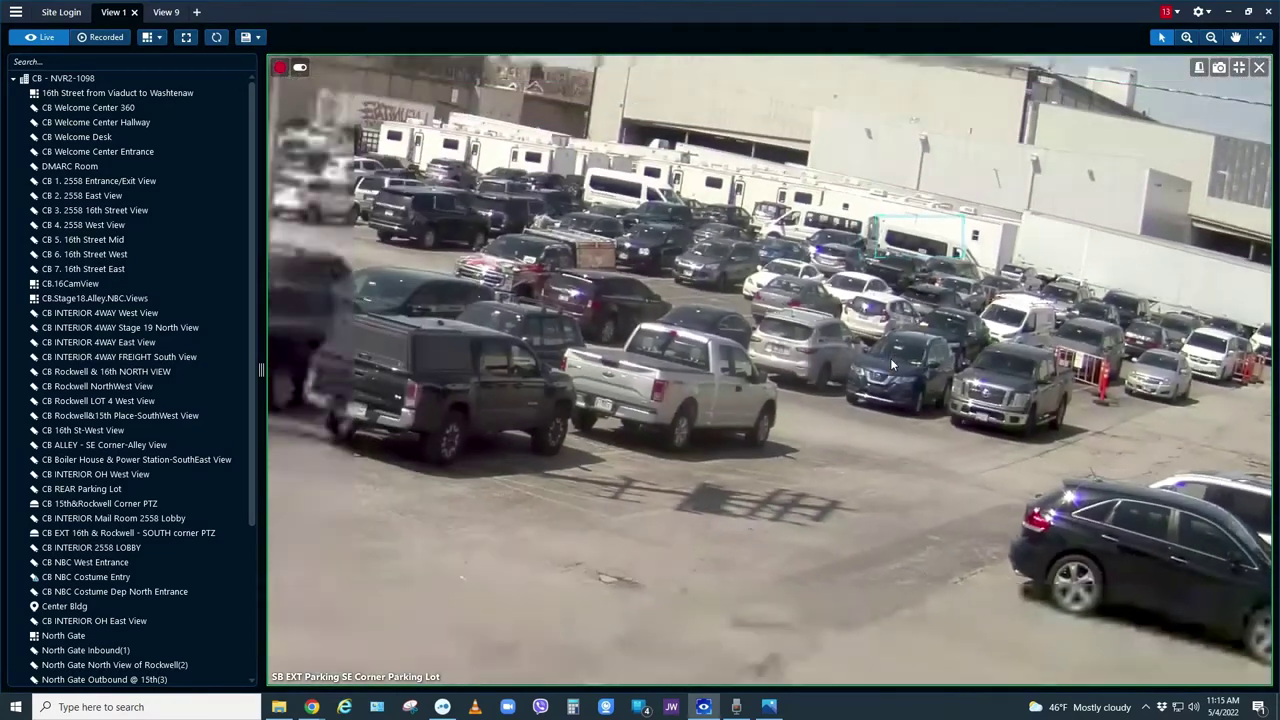
pyautogui.scroll(-3, 892, 365)
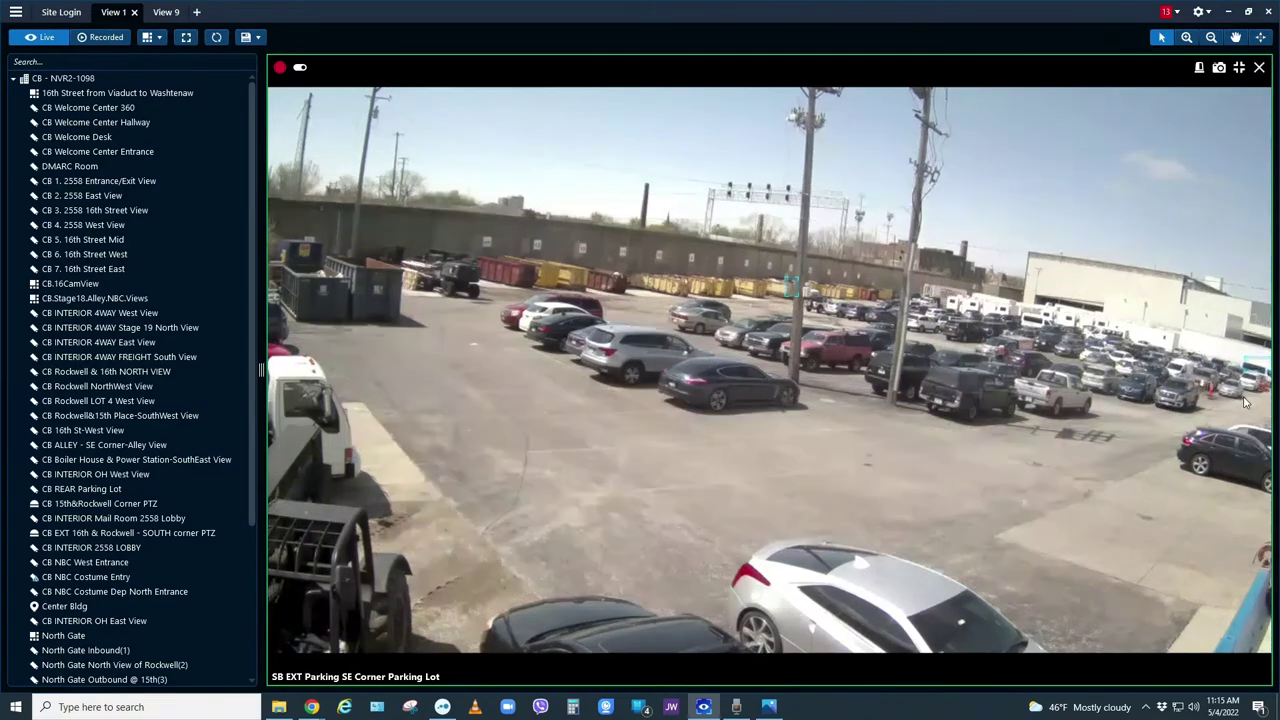
# Step: Zoom in on the dark SUV and pickup parked near the orange barricades, and zoom back out to the full lot
pyautogui.scroll(3, 1246, 403)
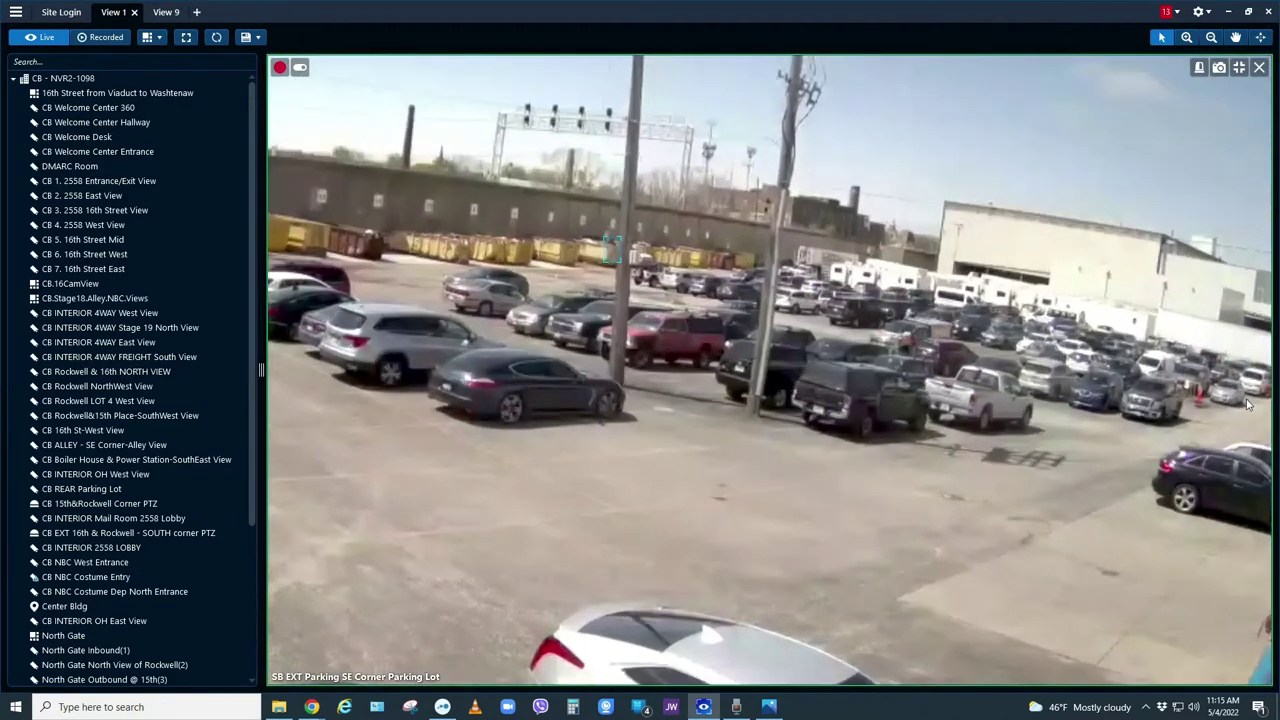
pyautogui.scroll(5, 1246, 403)
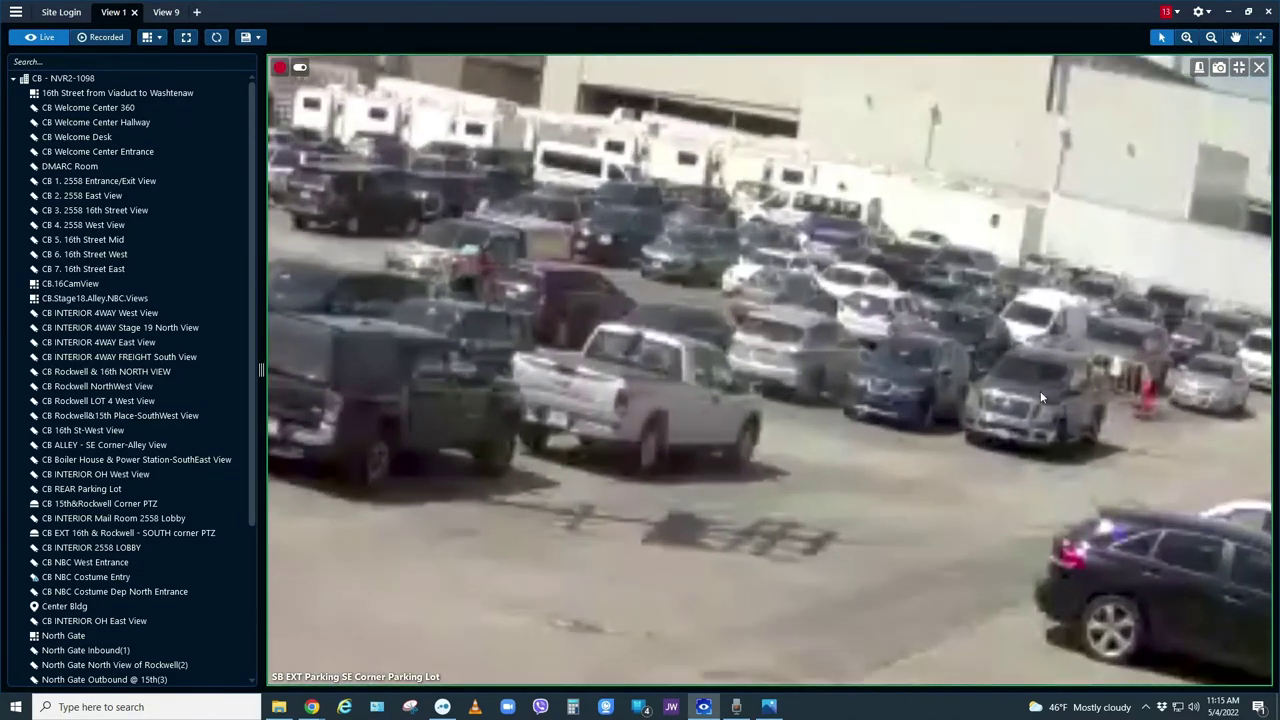
pyautogui.scroll(2, 1065, 404)
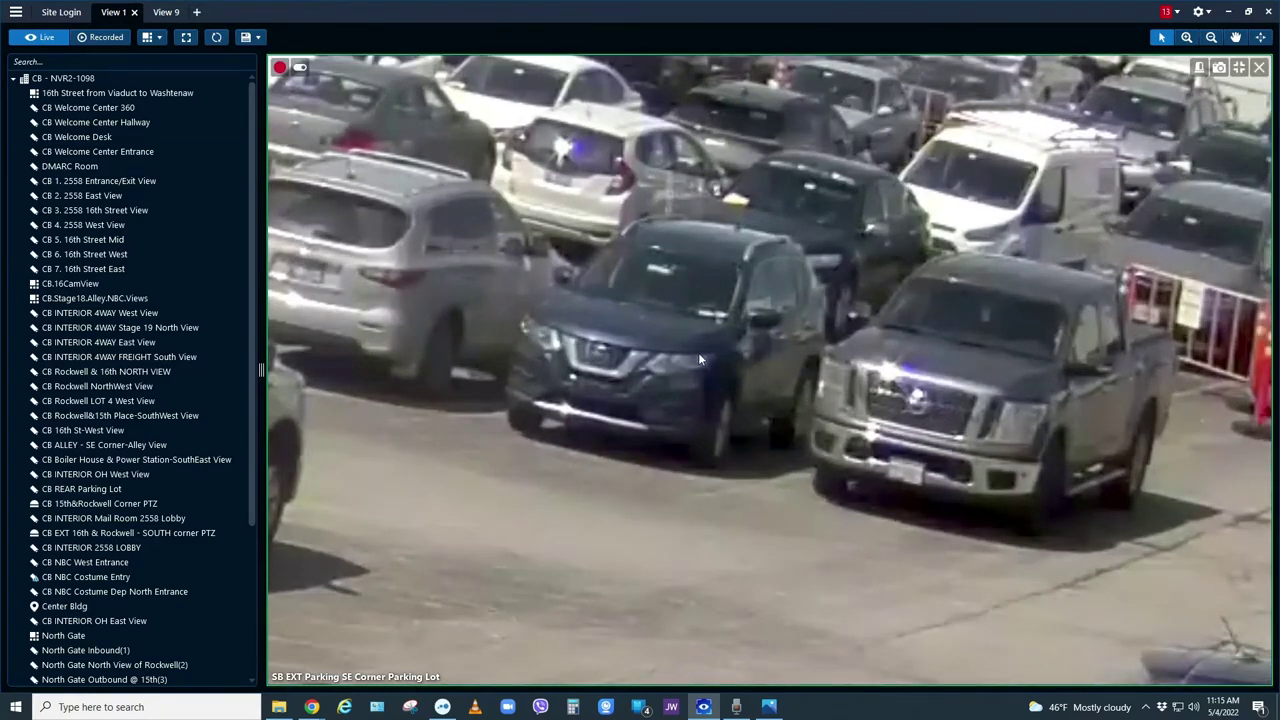
pyautogui.scroll(-5, 902, 395)
pyautogui.scroll(-4, 1108, 386)
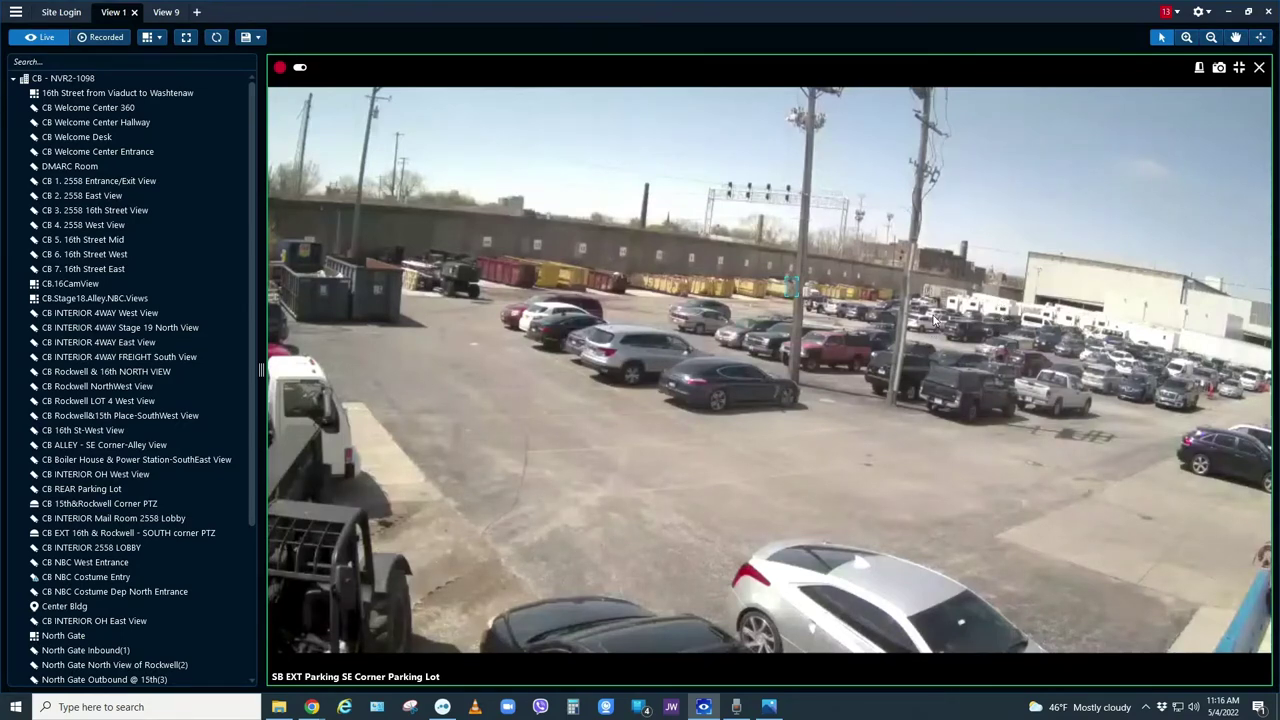
# Step: Restore the multi-camera layout, then remove CB Rockwell LOT 4 West View and add it back from the Center Bldg map
pyautogui.doubleClick(935, 318)
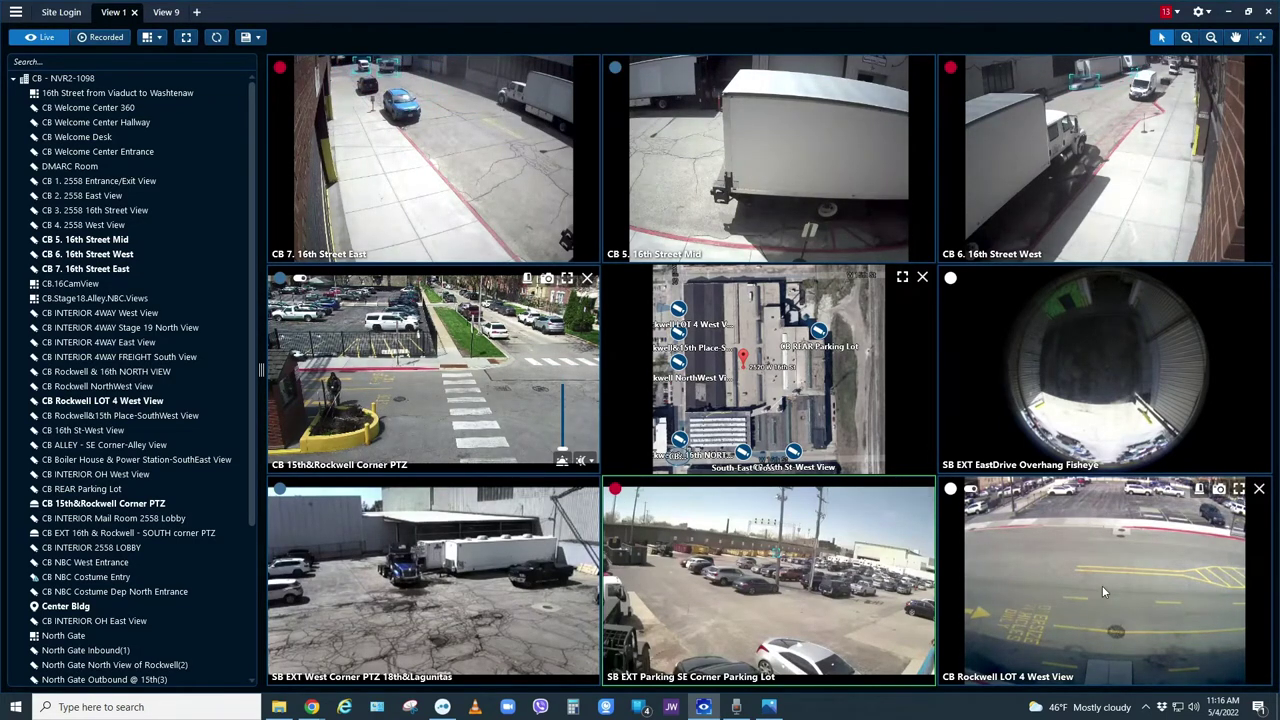
pyautogui.click(1259, 488)
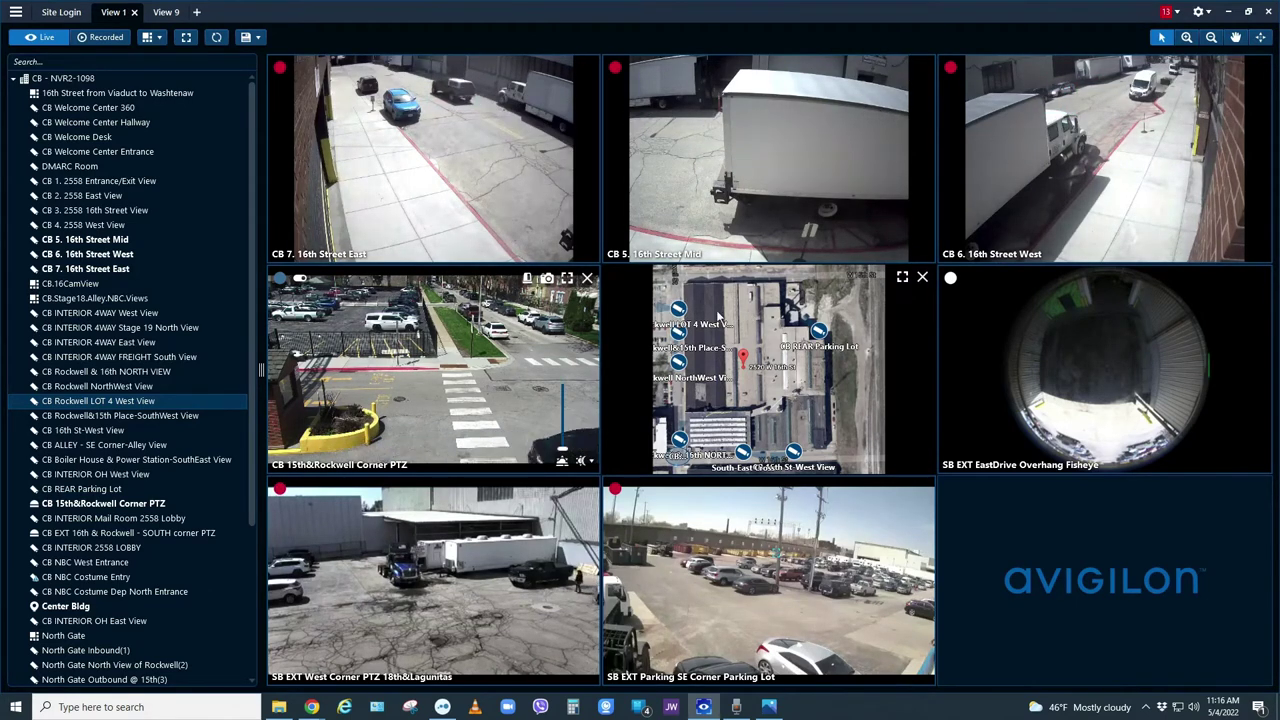
pyautogui.moveTo(680, 313); pyautogui.dragTo(1150, 560)
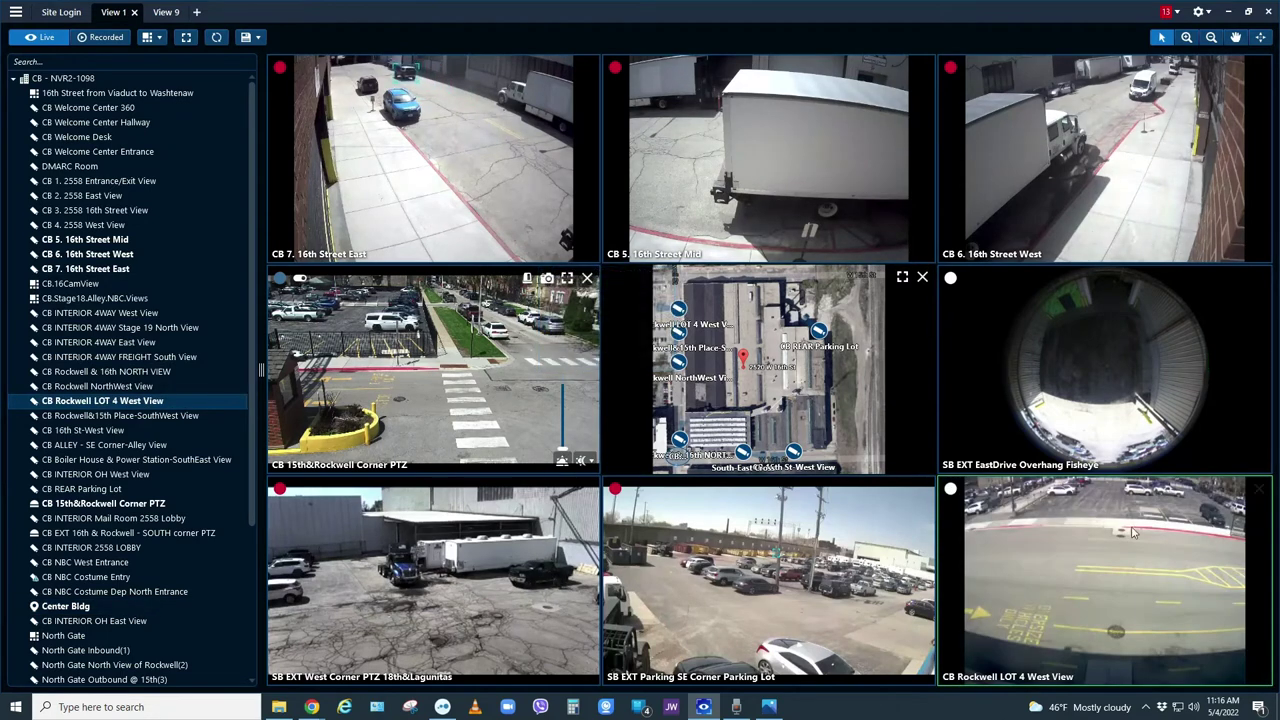
# Step: Replace CB Rockwell LOT 4 West View in the layout with CB Rockwell NorthWest View from the Center Bldg map
pyautogui.click(1260, 489)
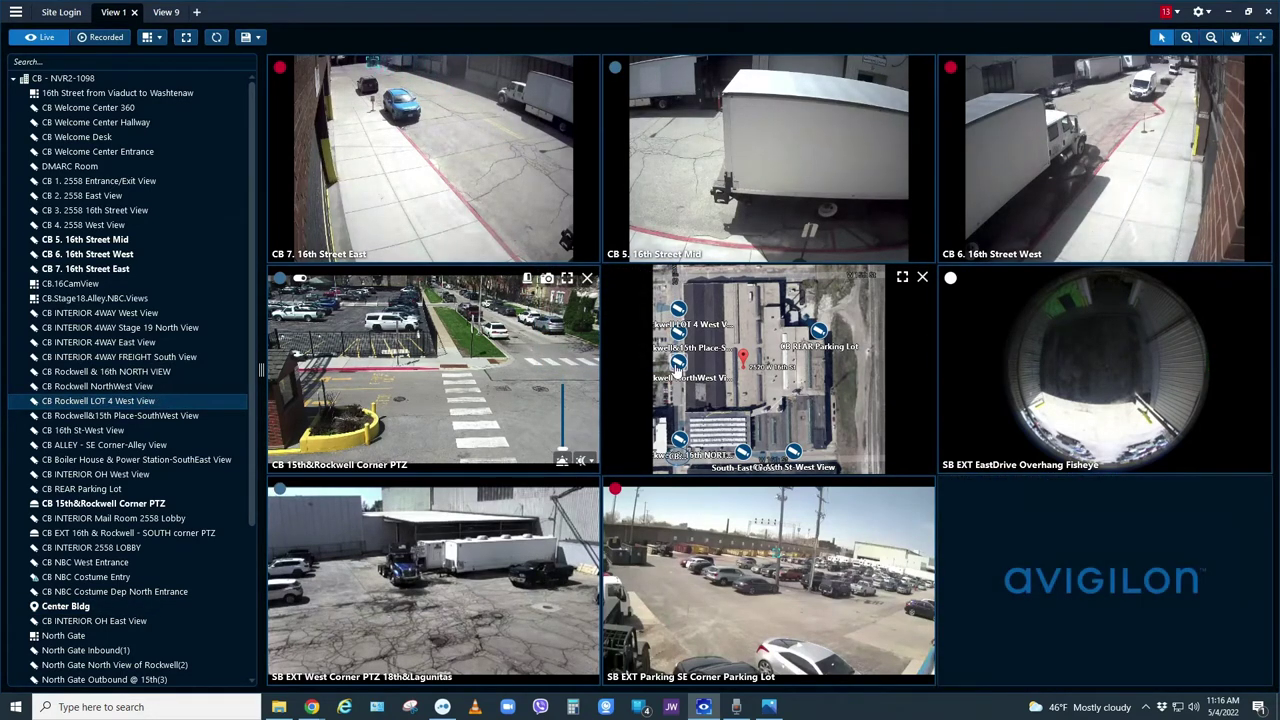
pyautogui.moveTo(677, 368)
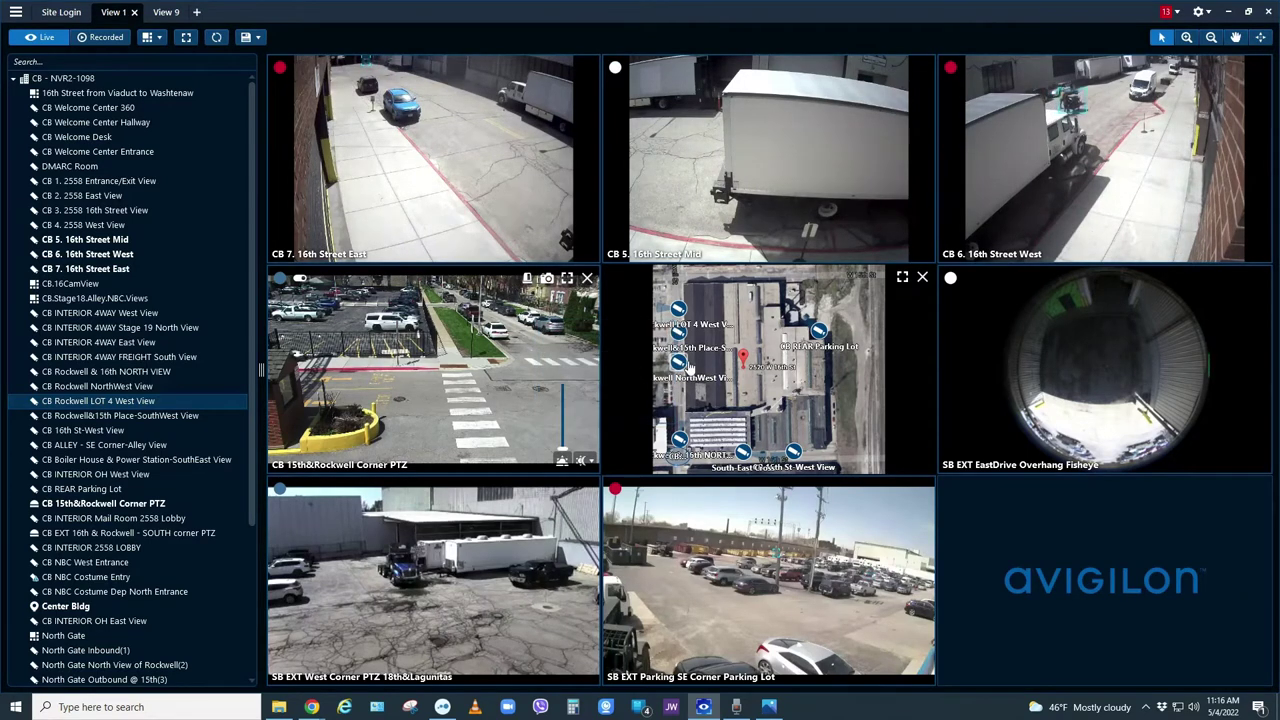
pyautogui.moveTo(677, 368); pyautogui.dragTo(1105, 580)
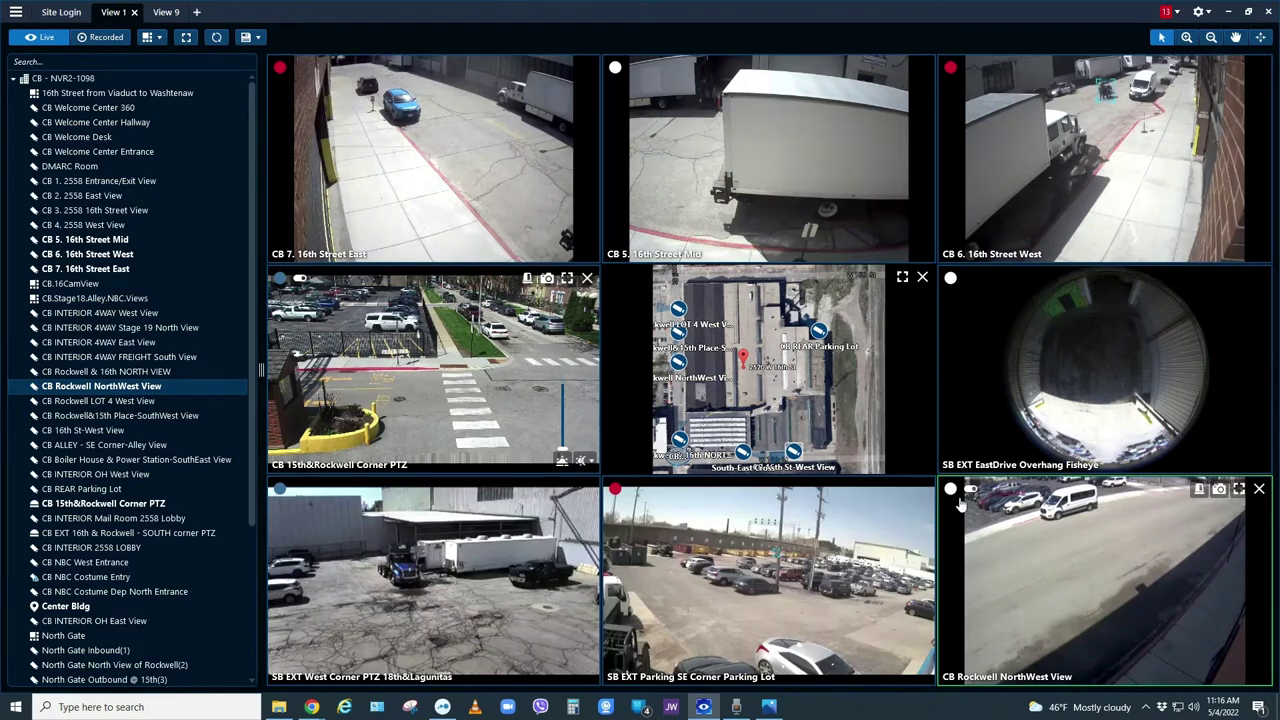
# Step: Enlarge the Center Bldg map and open the CB REAR Parking Lot camera from it
pyautogui.doubleClick(867, 420)
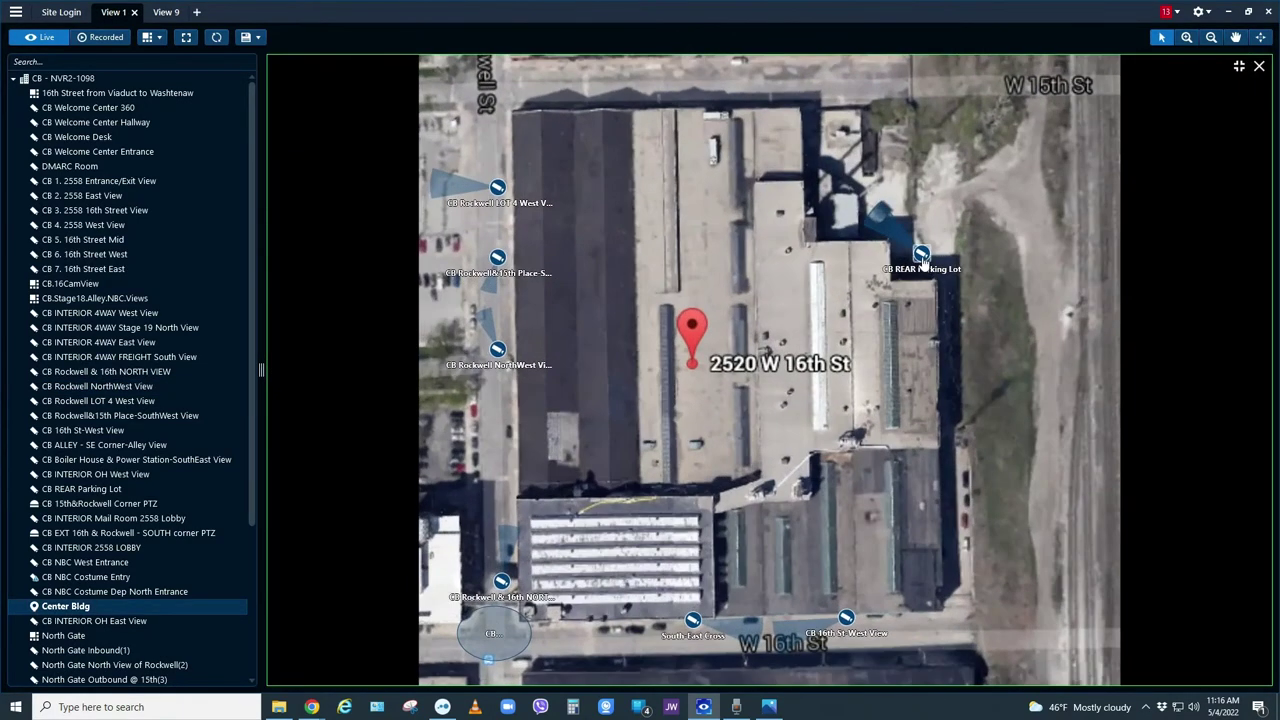
pyautogui.click(921, 256)
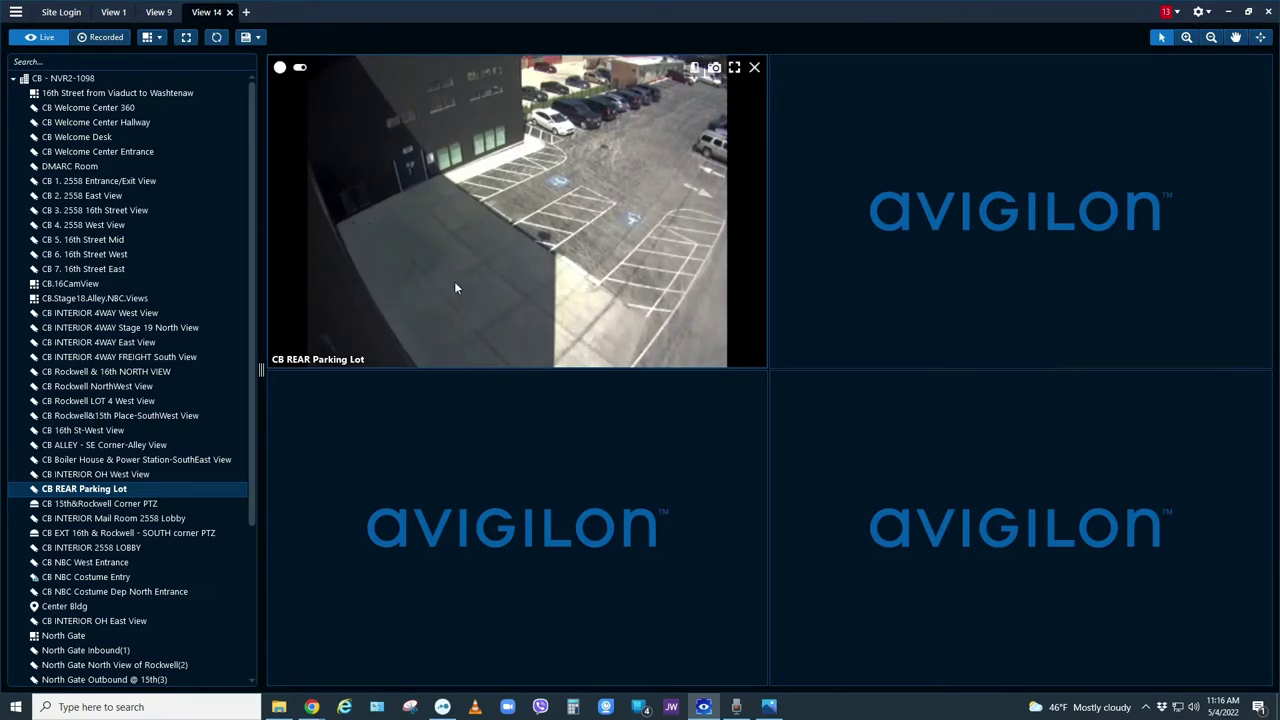
# Step: Close the CB REAR Parking Lot view and View 9, and restore View 1's multi-camera layout
pyautogui.click(229, 12)
pyautogui.click(180, 12)
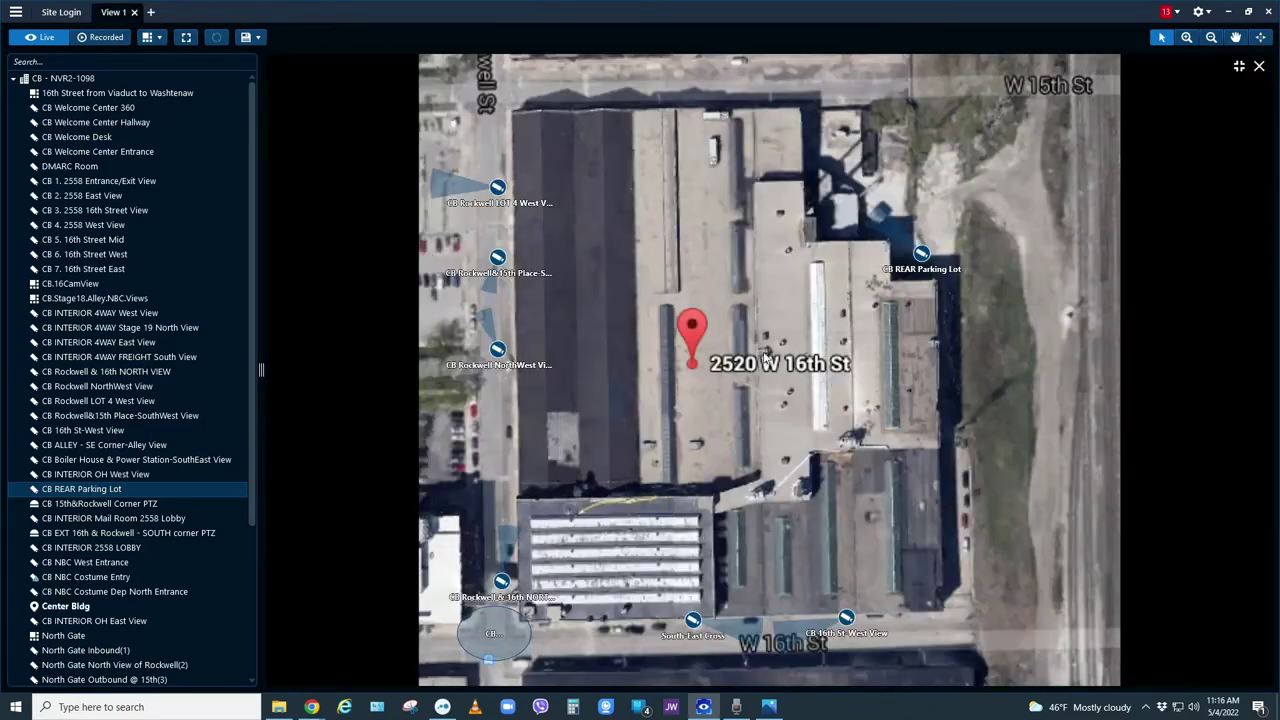
pyautogui.doubleClick(994, 353)
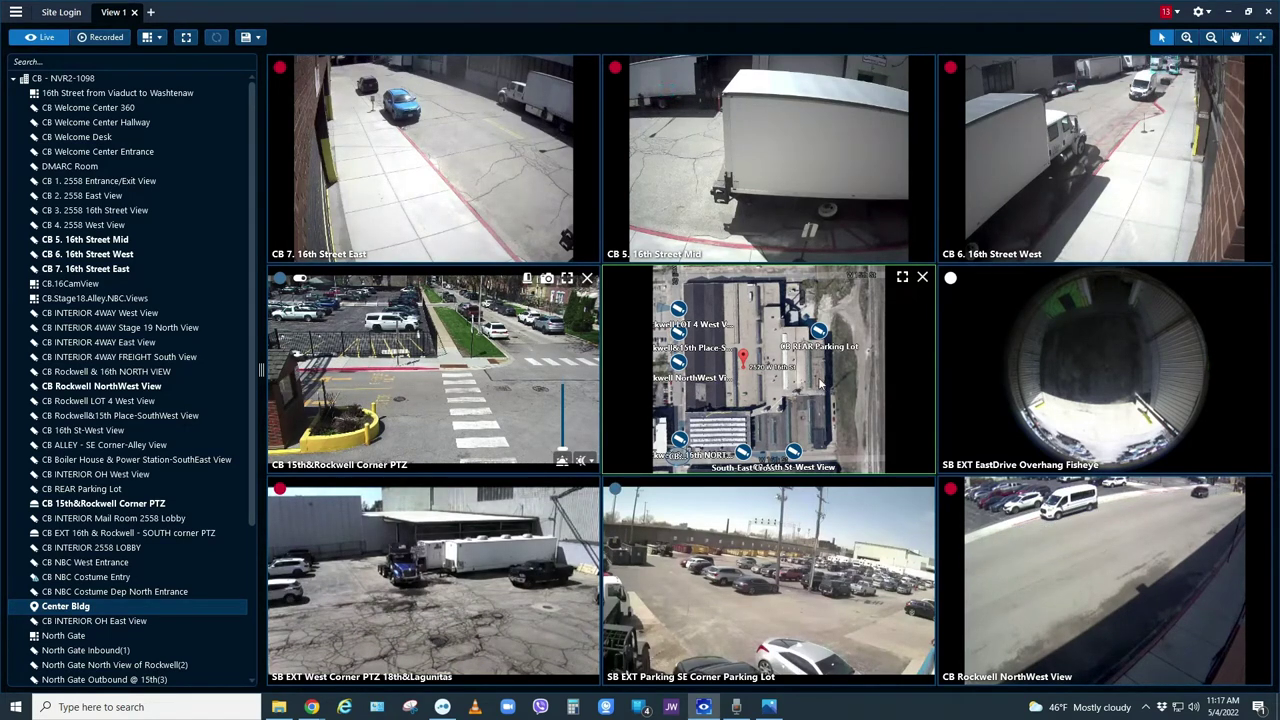
# Step: Switch View 1 to recorded video and move the timeline to about 3:17 PM on February 24, 2022
pyautogui.click(104, 38)
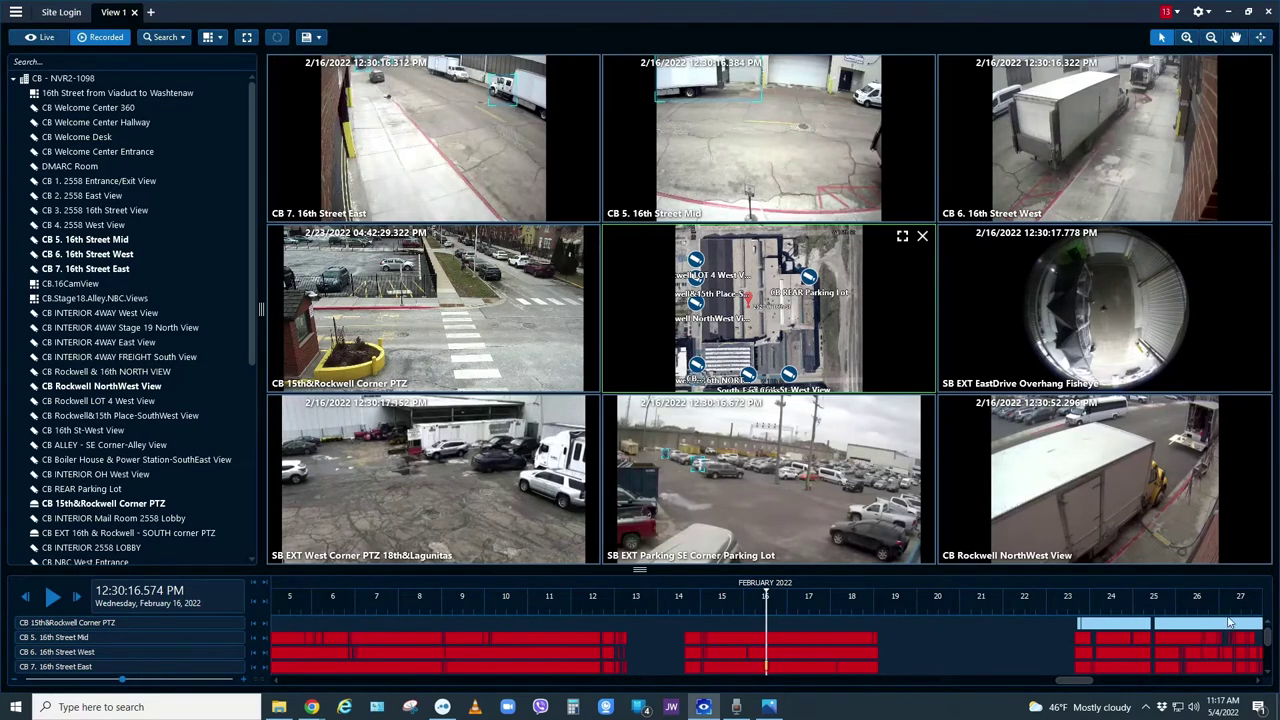
pyautogui.scroll(5, 1205, 617)
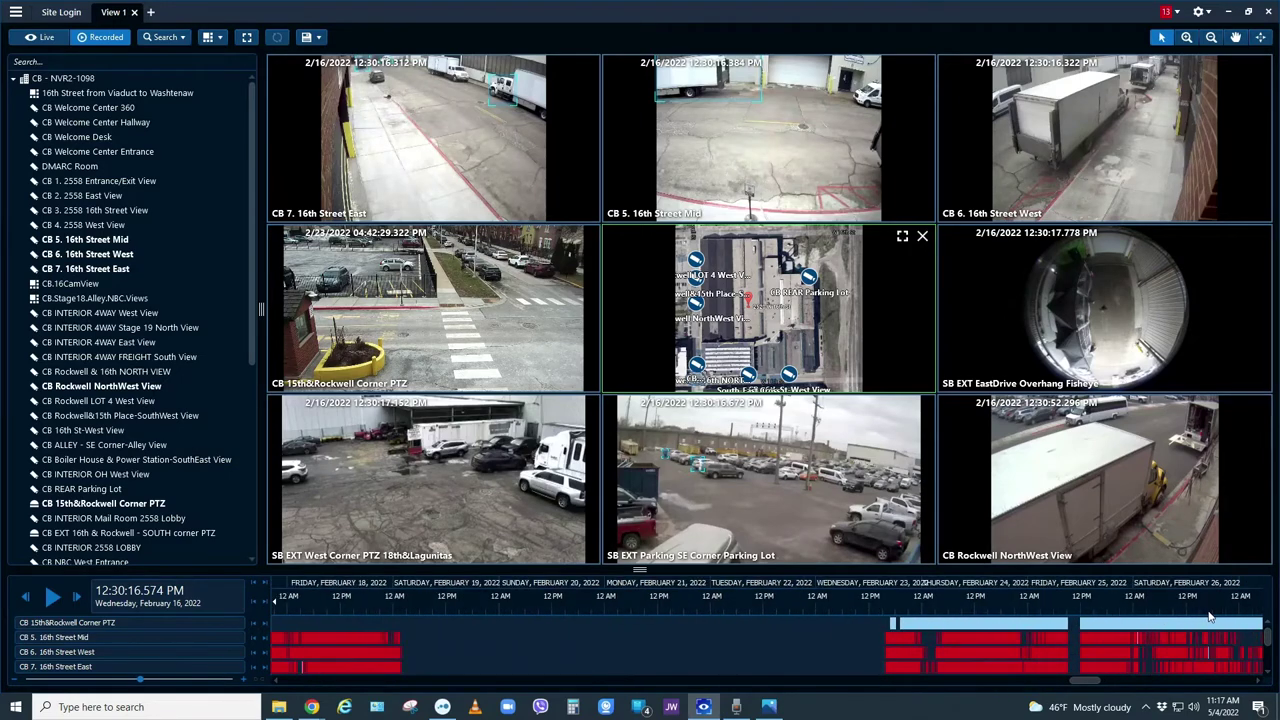
pyautogui.scroll(5, 755, 617)
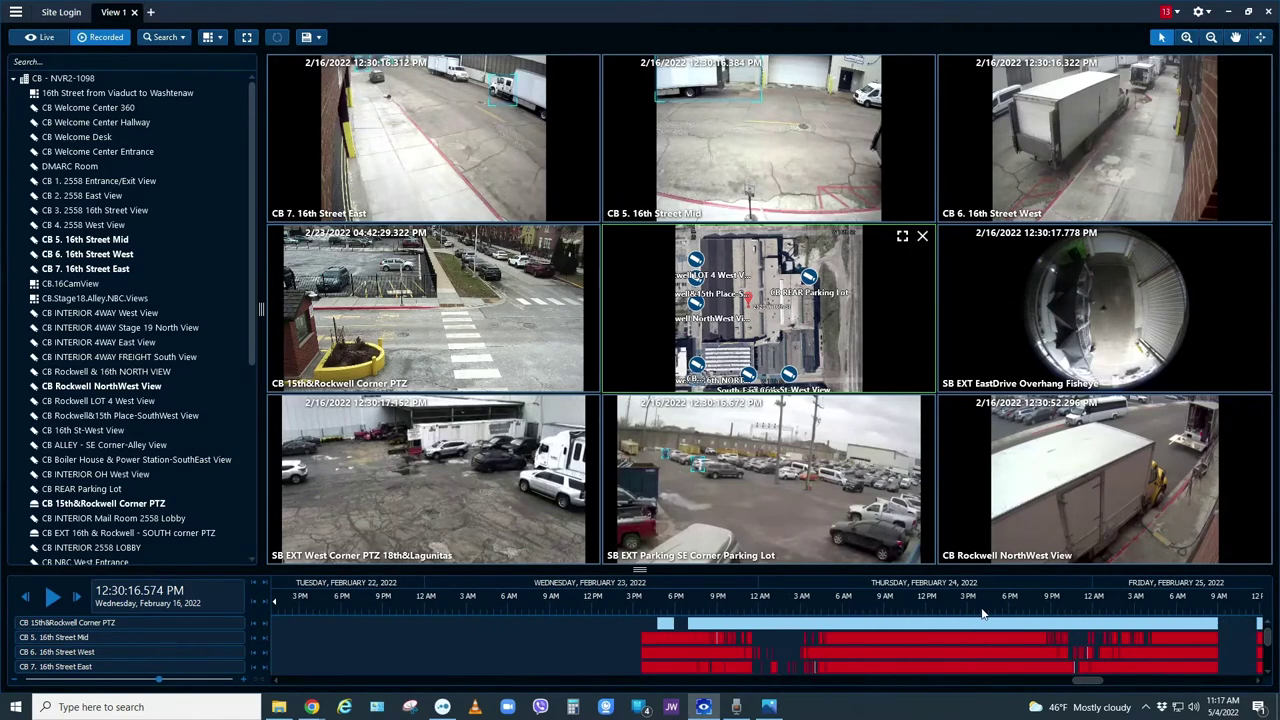
pyautogui.scroll(5, 982, 623)
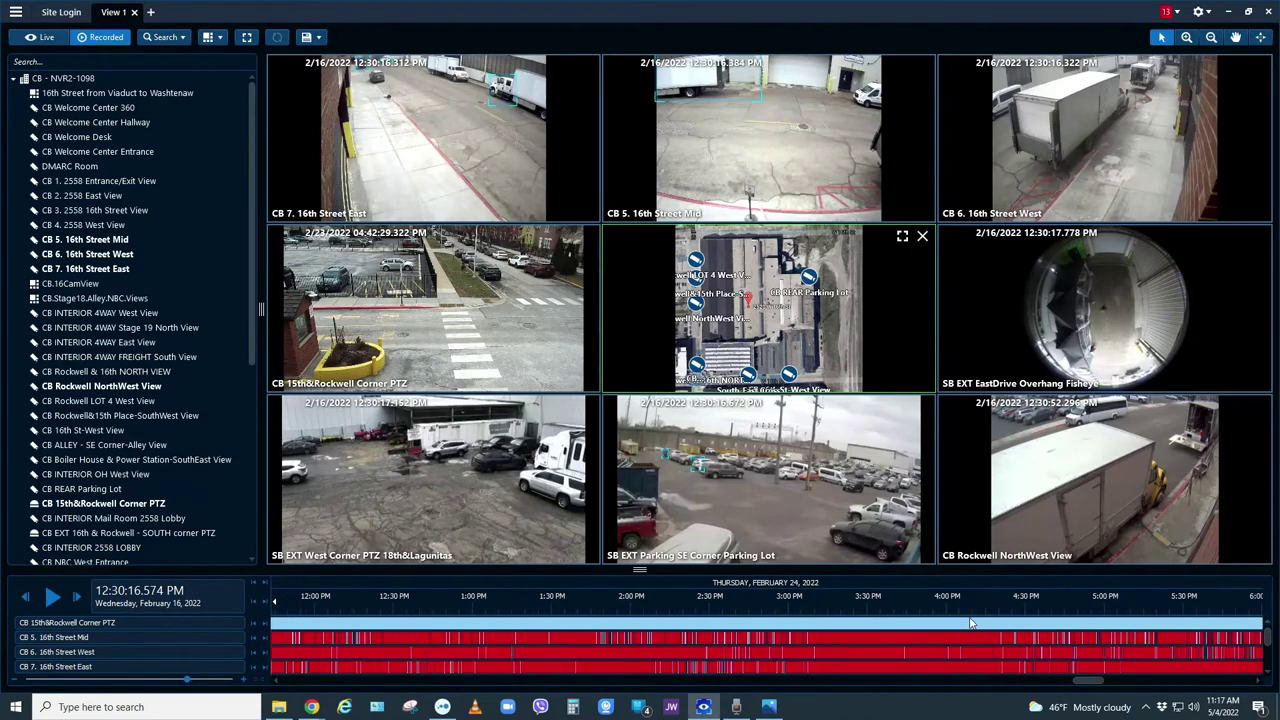
pyautogui.scroll(2, 580, 627)
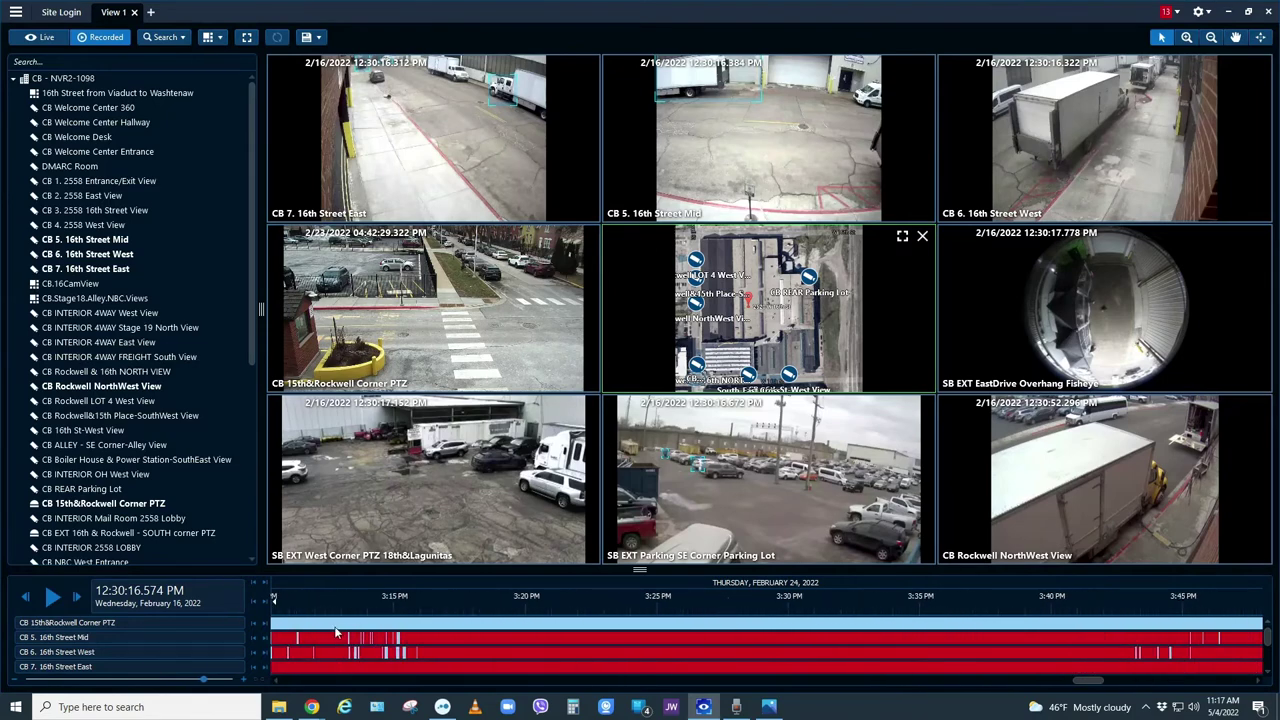
pyautogui.moveTo(408, 640); pyautogui.dragTo(450, 645)
pyautogui.scroll(-2, 587, 643)
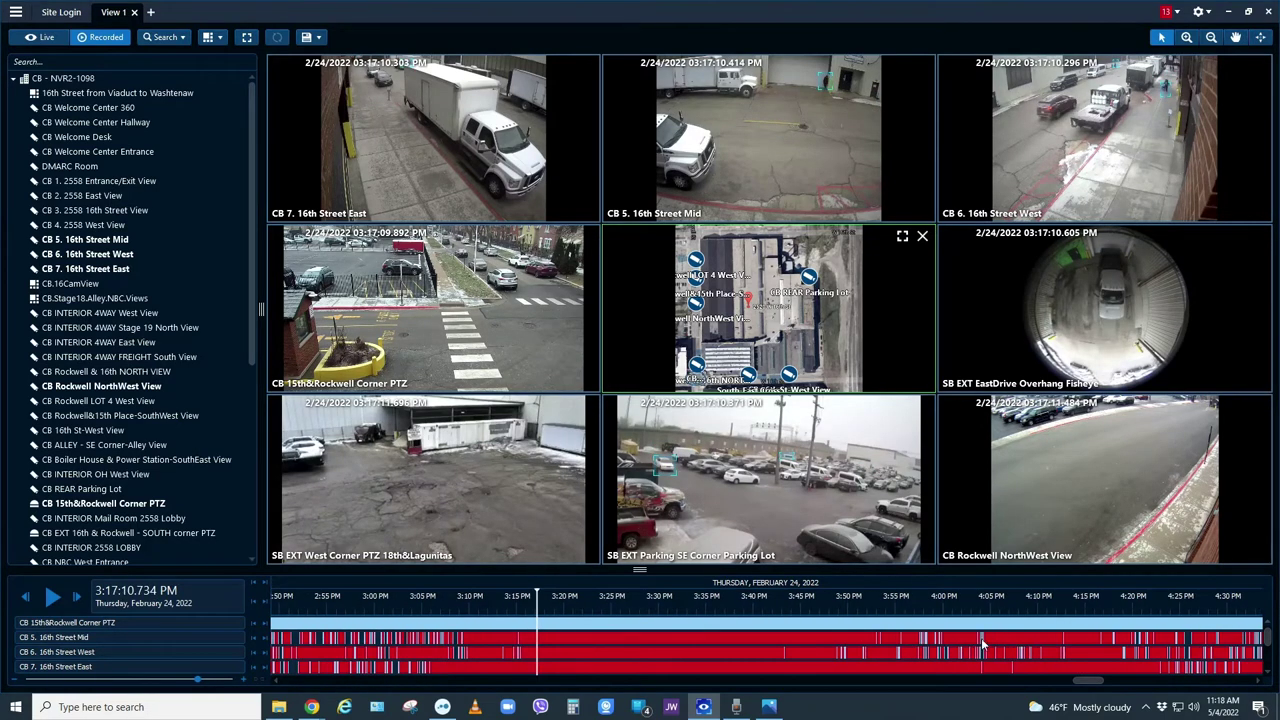
# Step: Remove CB Rockwell NorthWest View from the layout and enlarge the CB 7. 16th Street East recording
pyautogui.click(1256, 406)
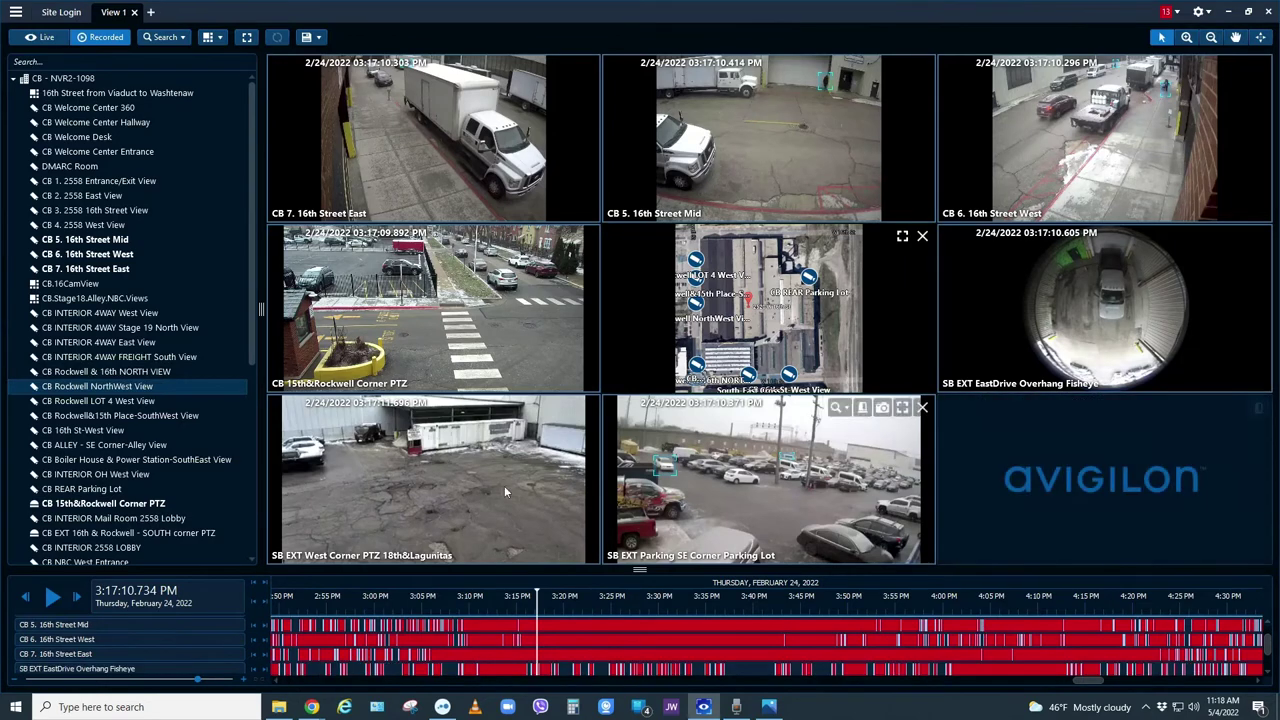
pyautogui.doubleClick(389, 120)
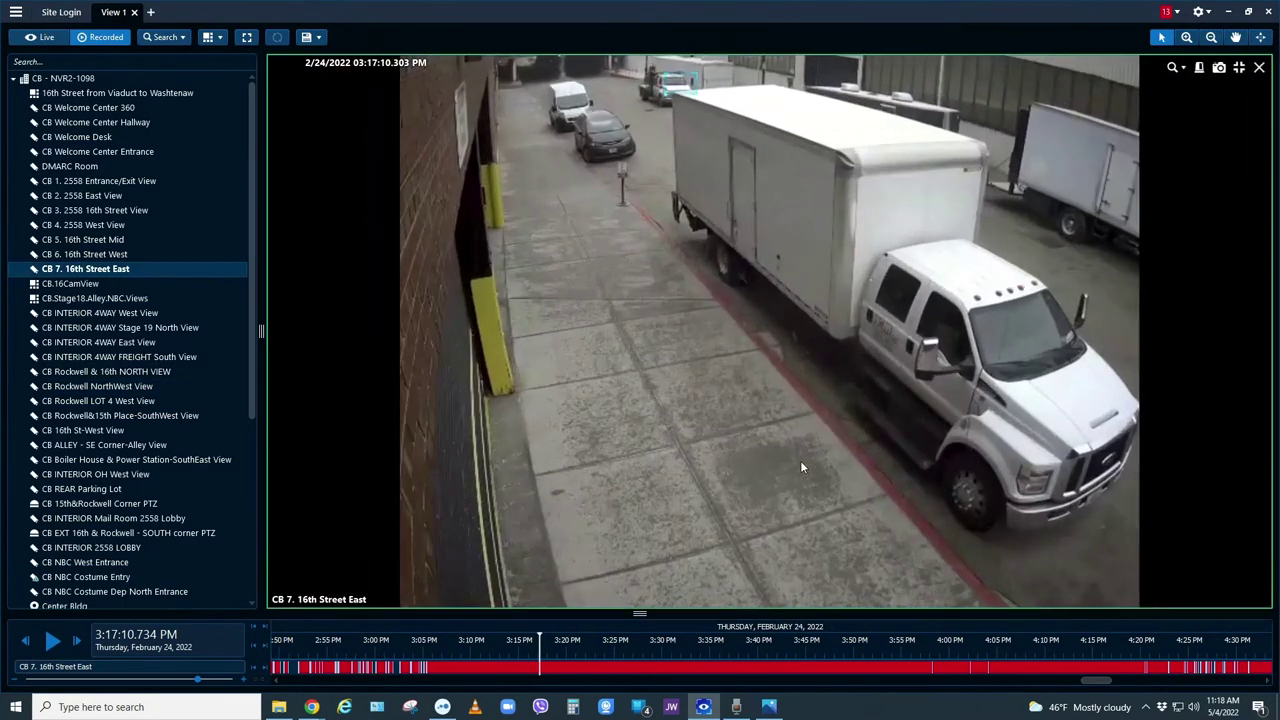
pyautogui.scroll(-3, 520, 665)
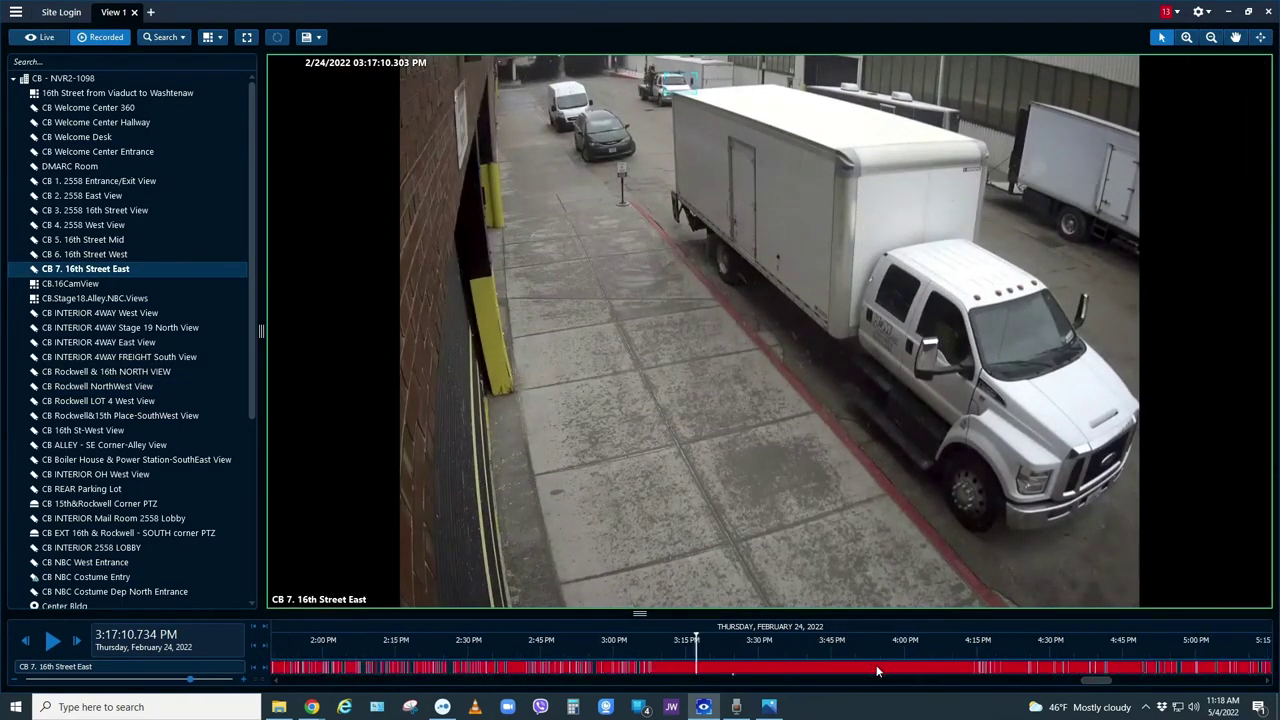
# Step: Start a motion search on CB 7. 16th Street East and shrink the detection area to a small patch behind the box truck's roof
pyautogui.click(182, 40)
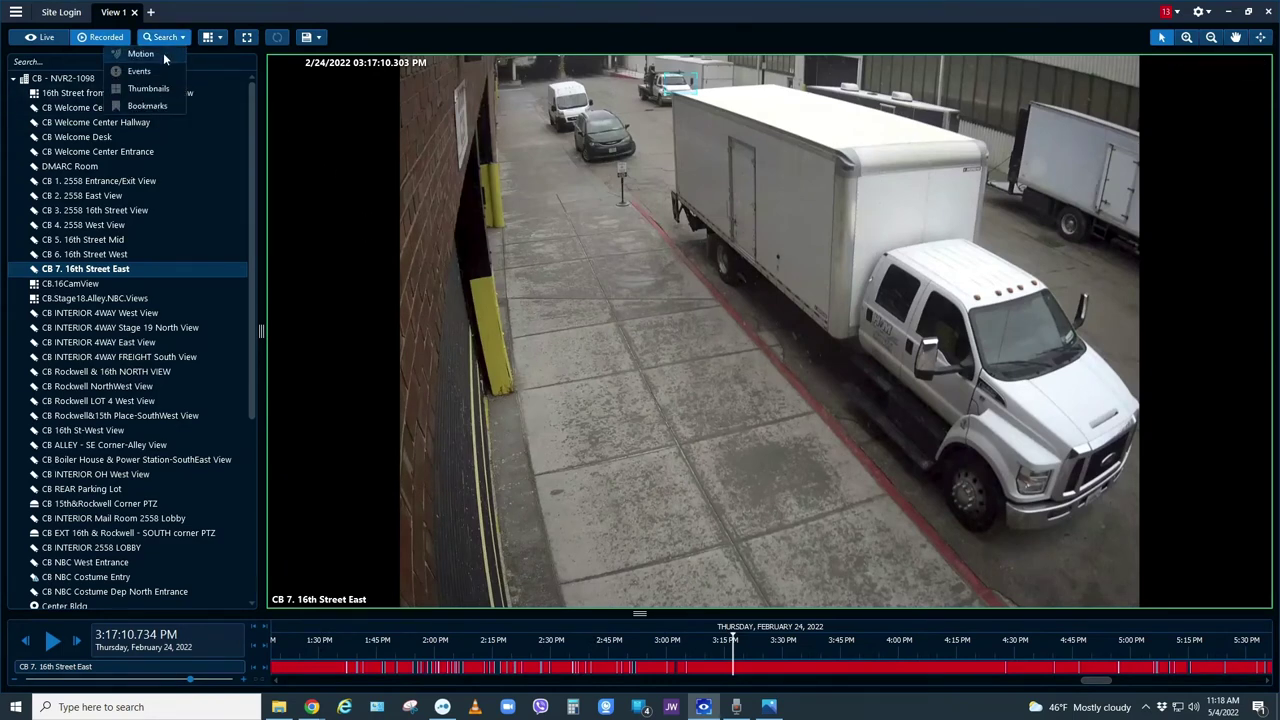
pyautogui.click(163, 52)
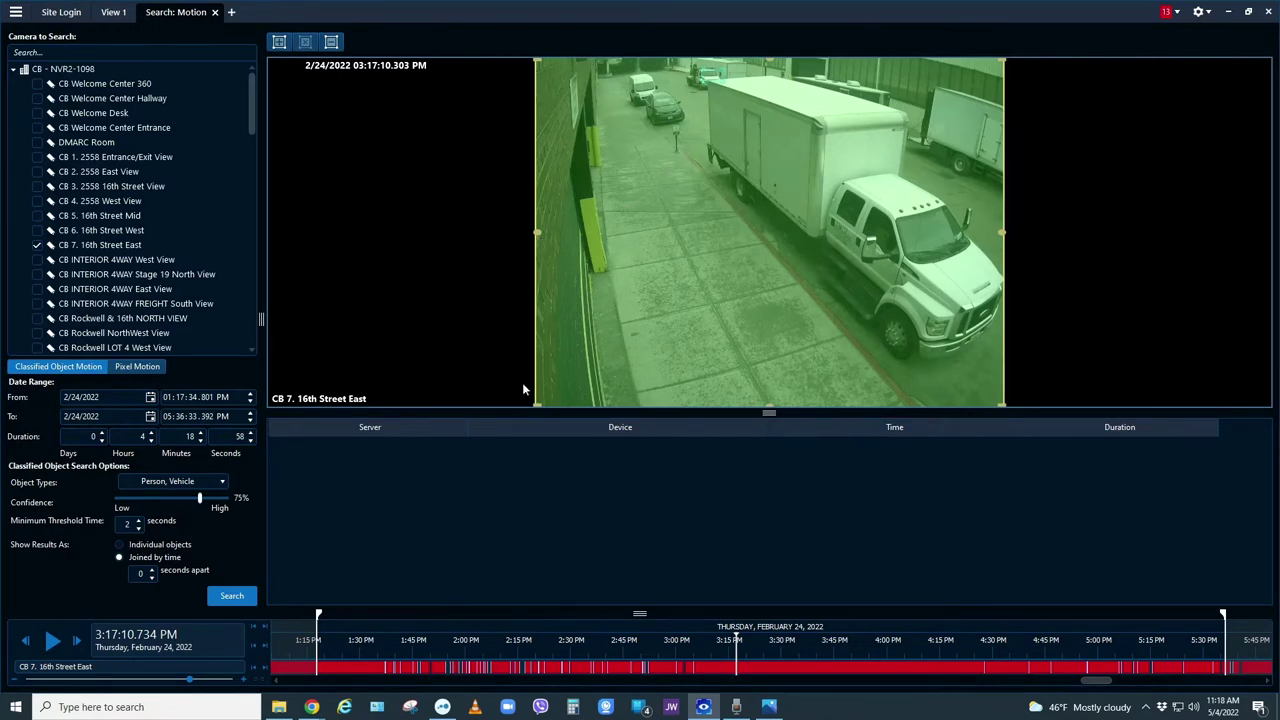
pyautogui.moveTo(535, 404); pyautogui.dragTo(658, 294)
pyautogui.moveTo(661, 64); pyautogui.dragTo(788, 56)
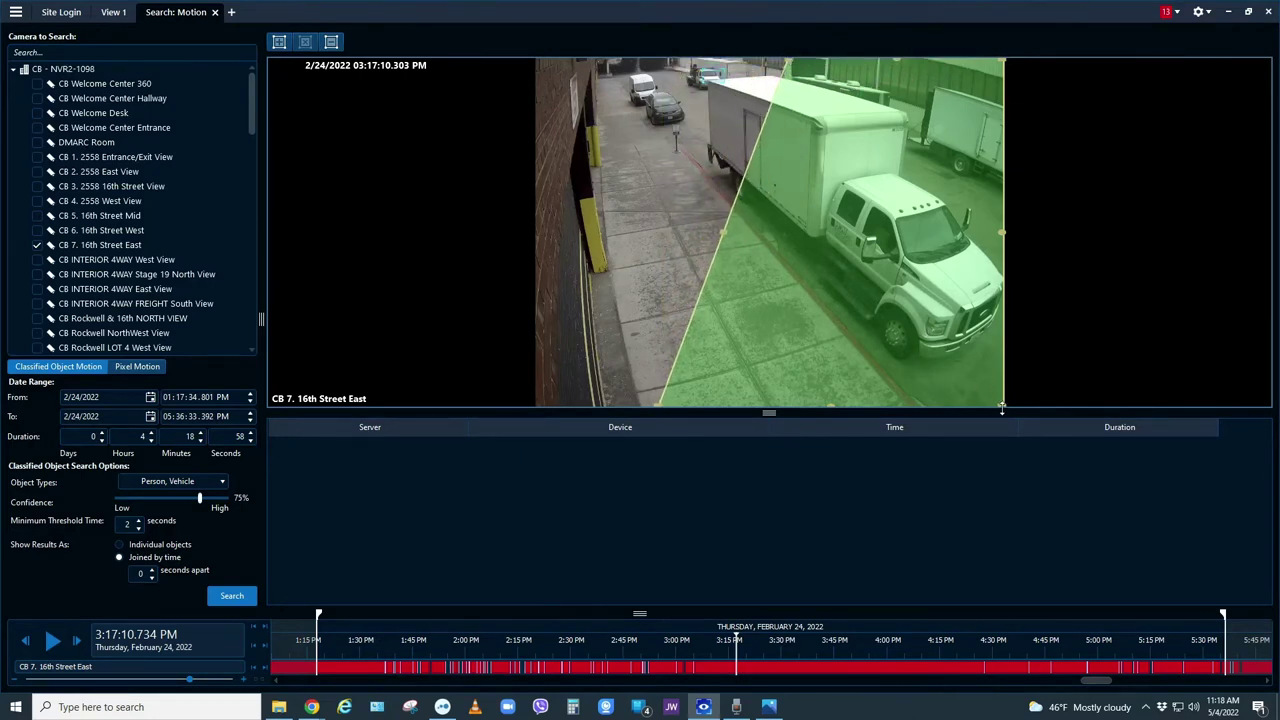
pyautogui.moveTo(1003, 406); pyautogui.dragTo(829, 102)
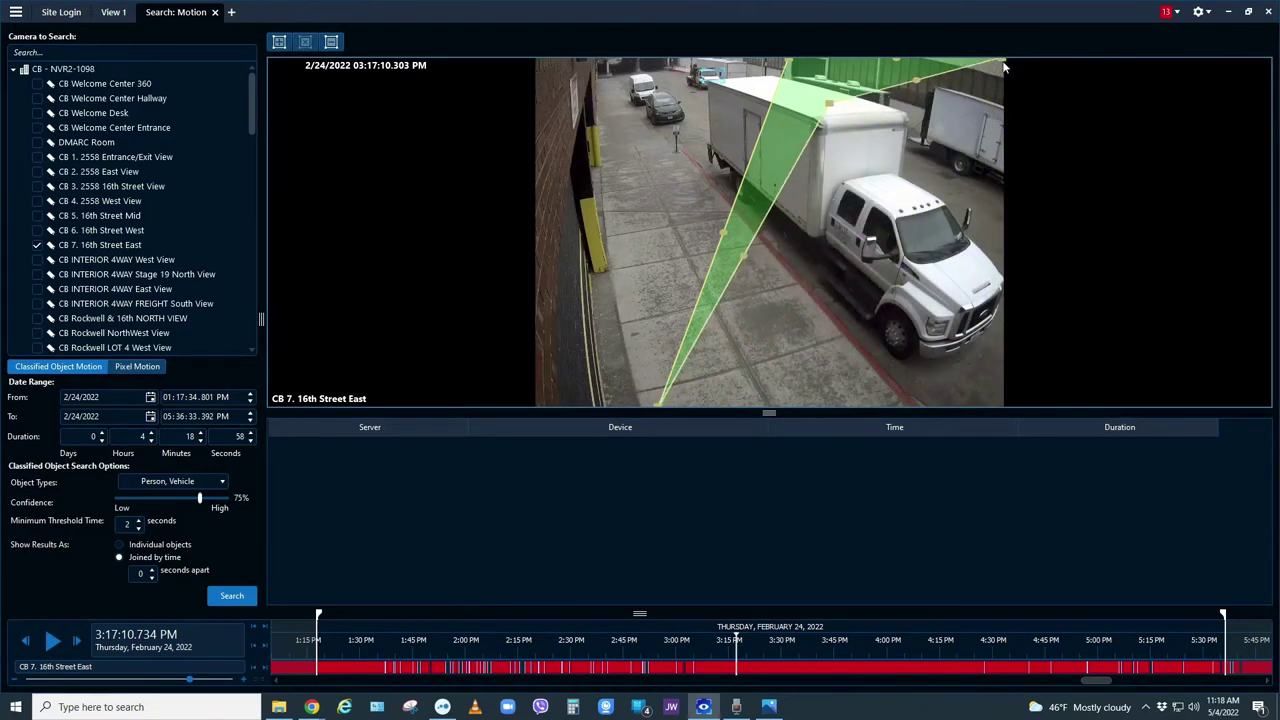
pyautogui.moveTo(1003, 61); pyautogui.dragTo(849, 61)
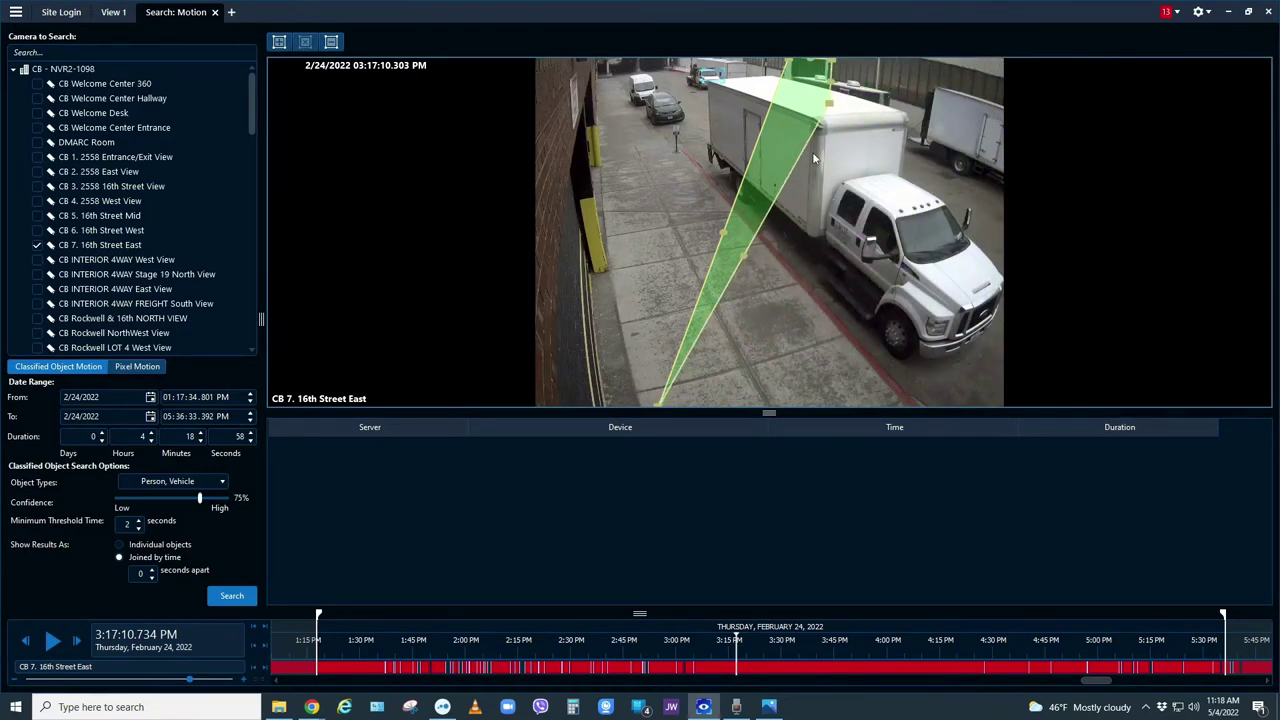
pyautogui.moveTo(656, 405); pyautogui.dragTo(799, 77)
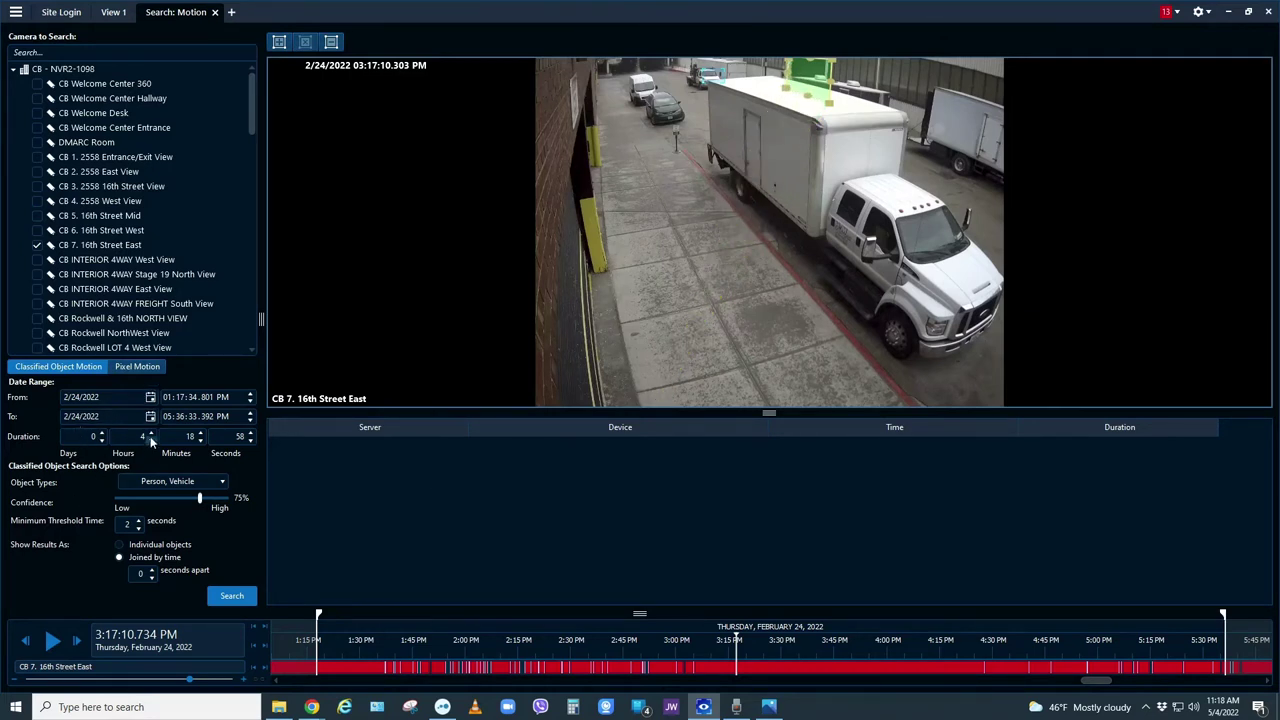
# Step: Set the motion search date range from 5/2/2022 to 5/3/2022
pyautogui.click(150, 398)
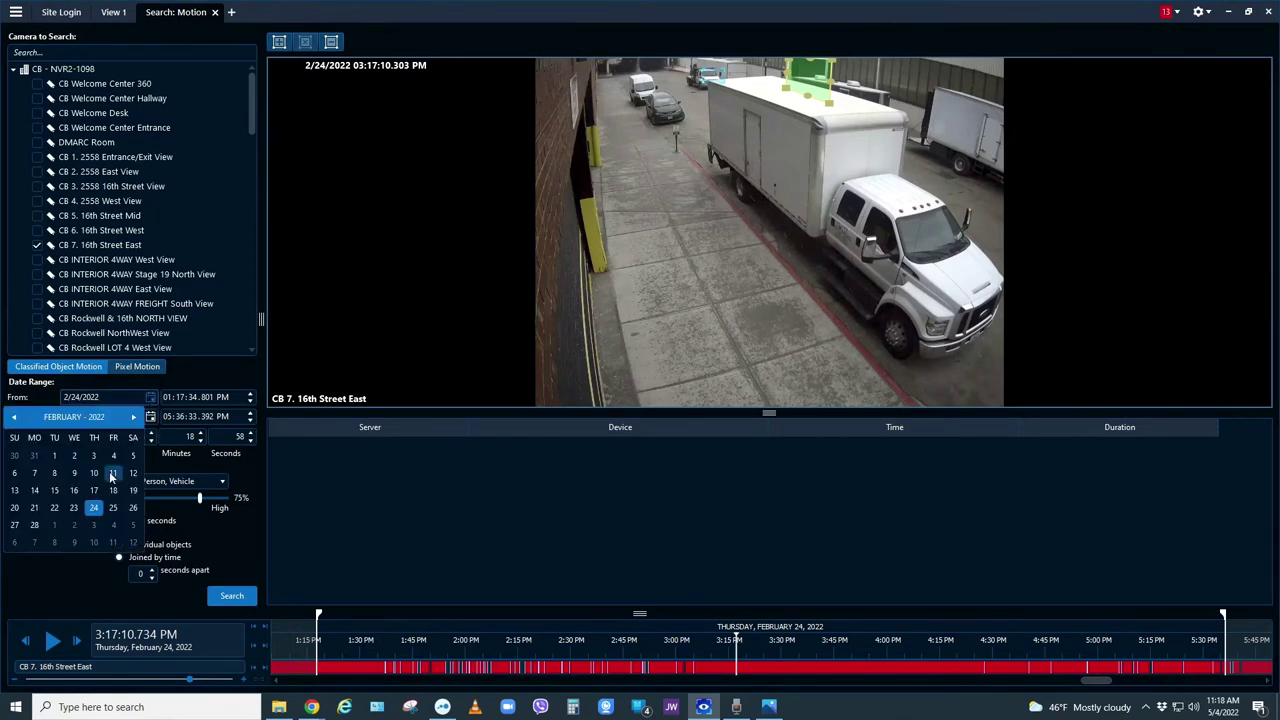
pyautogui.click(135, 418)
pyautogui.click(134, 418)
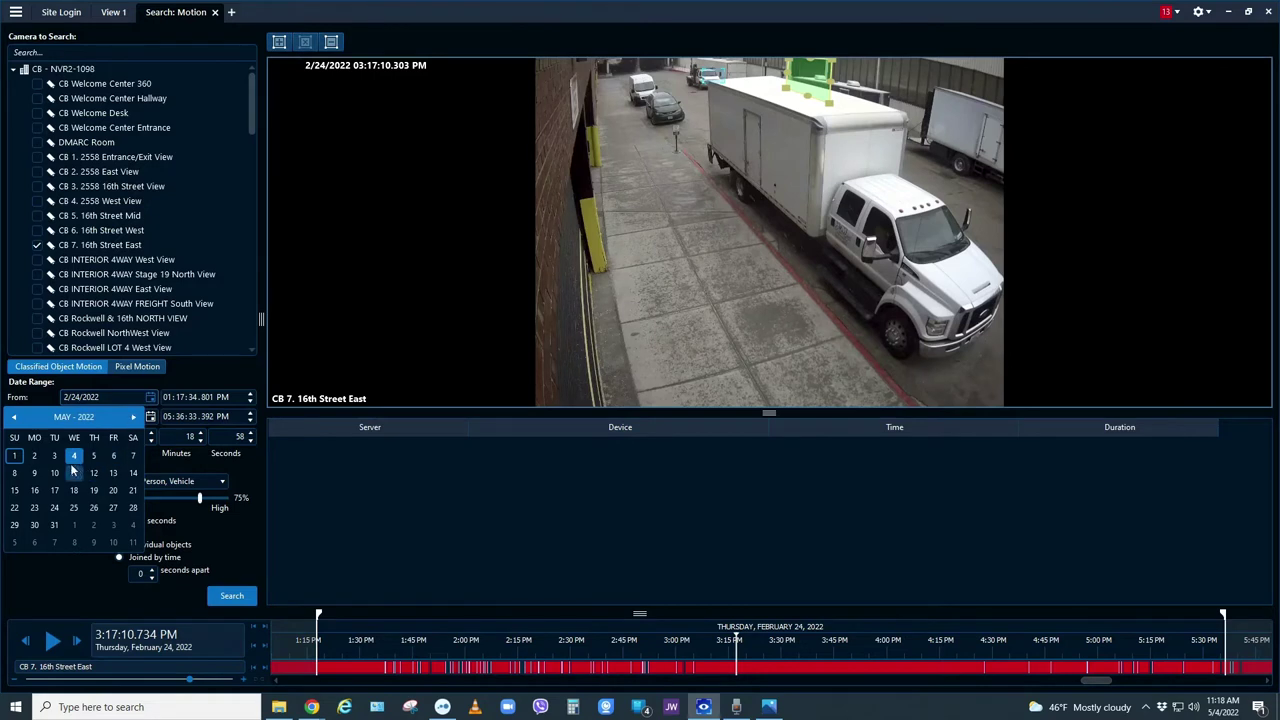
pyautogui.click(34, 457)
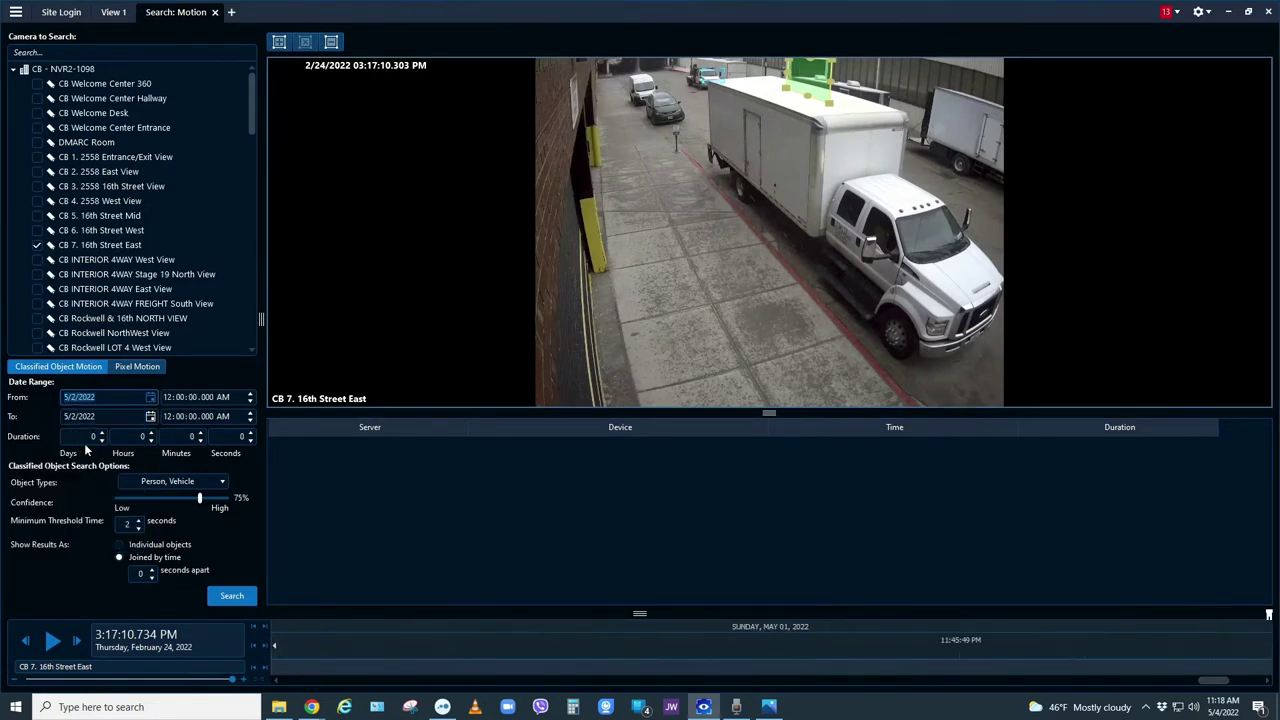
pyautogui.click(150, 418)
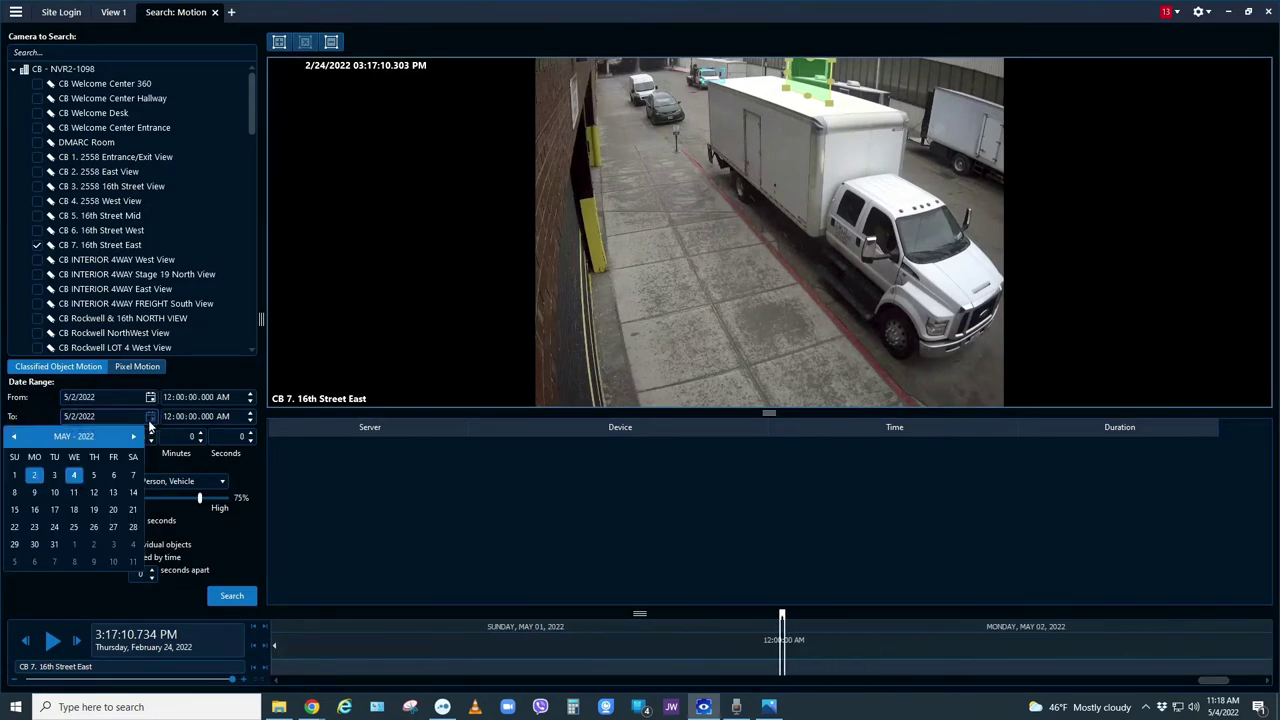
pyautogui.click(54, 474)
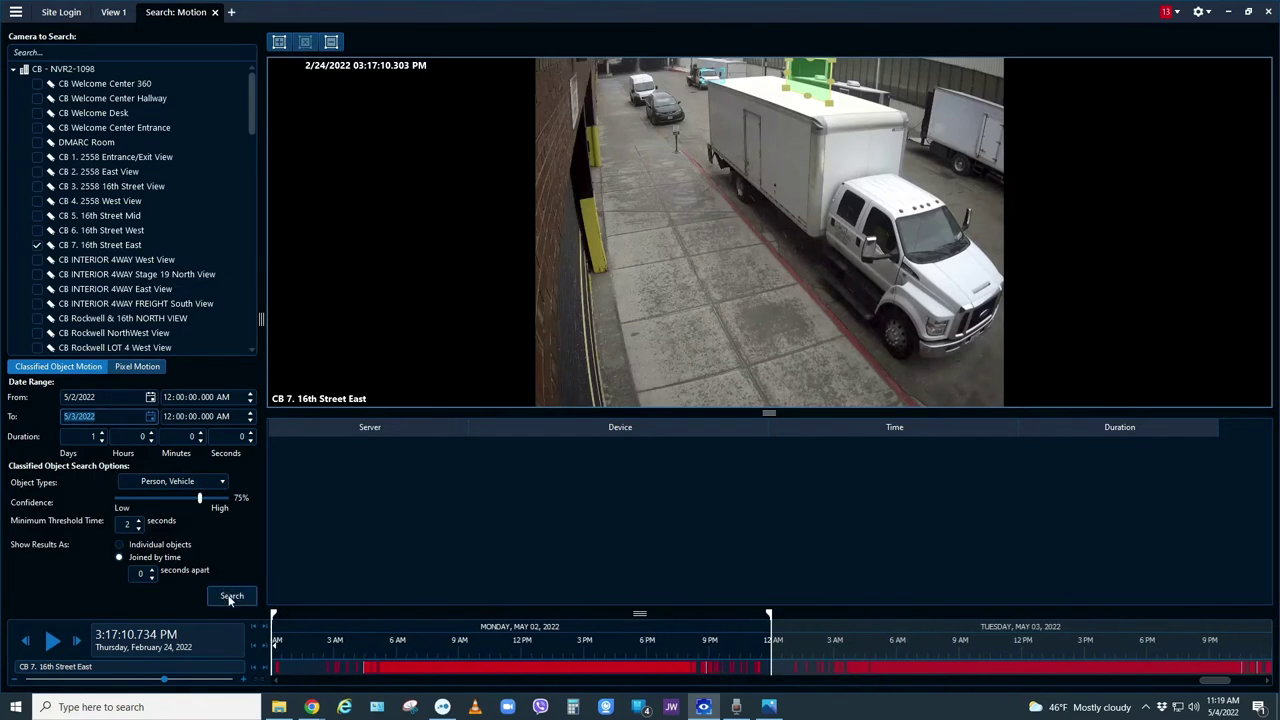
# Step: Set the confidence to 80% and the minimum threshold time to 8 seconds, and run the search for persons and vehicles
pyautogui.click(213, 486)
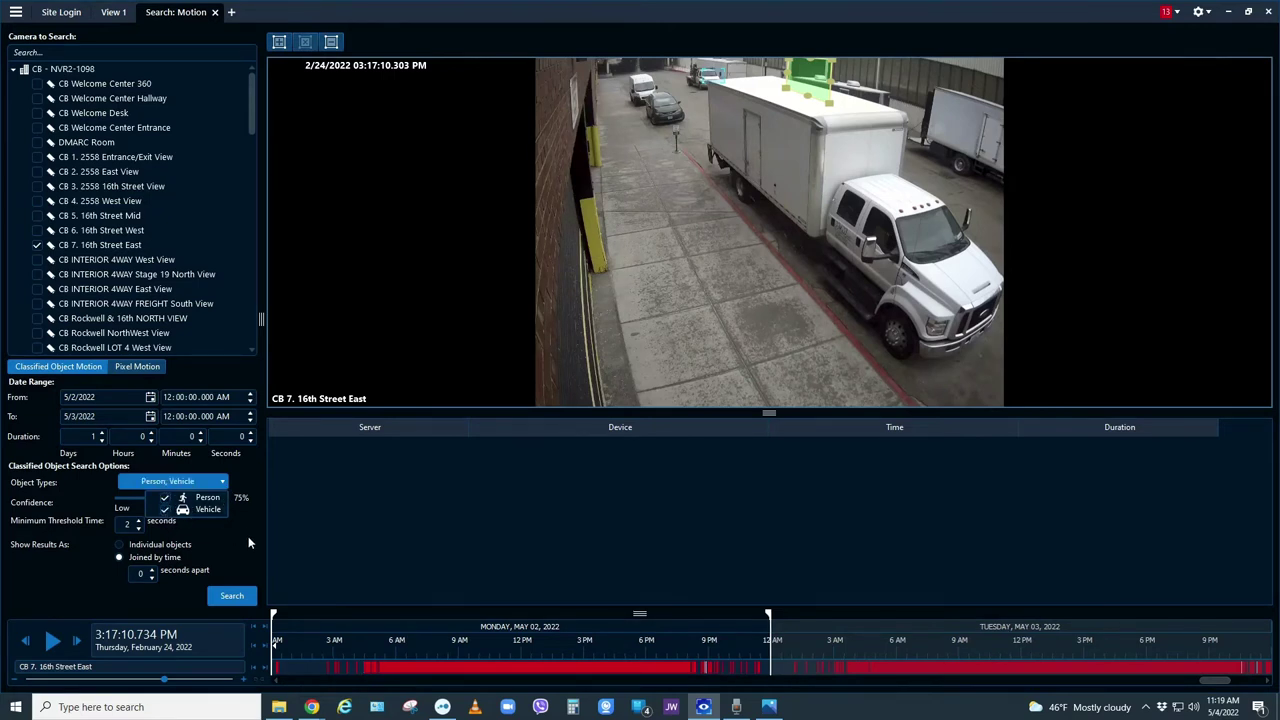
pyautogui.click(253, 488)
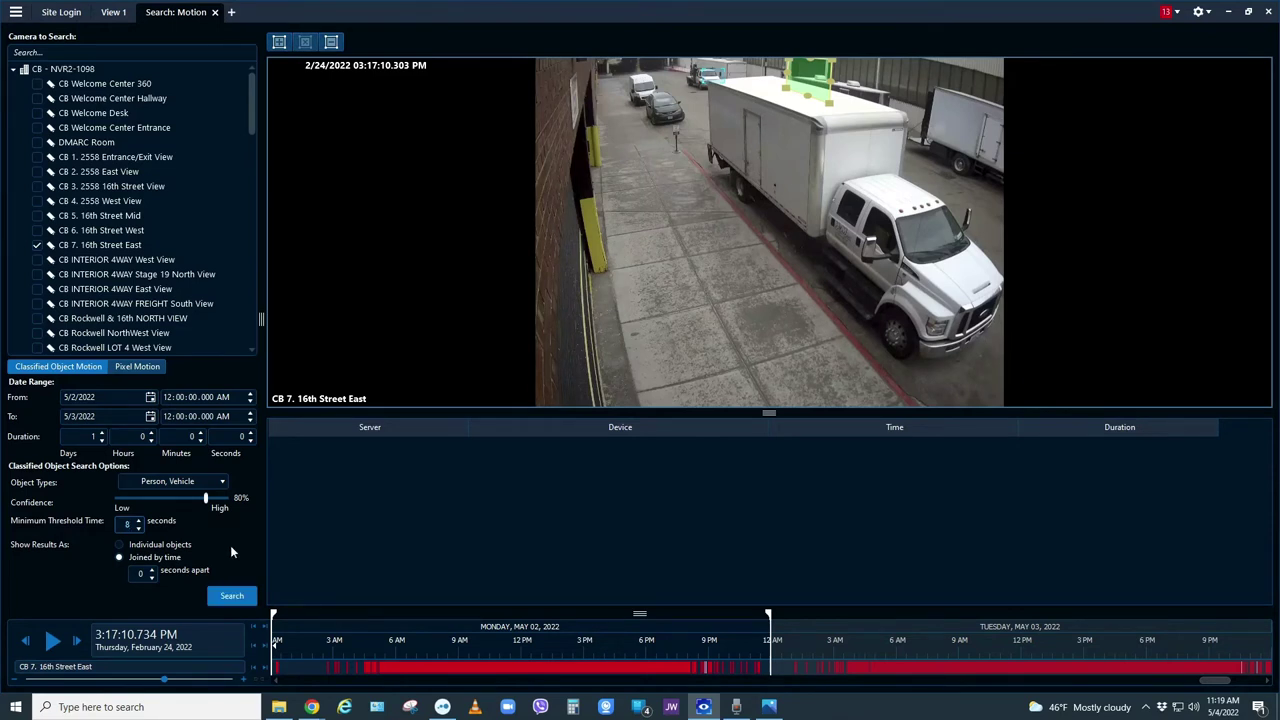
pyautogui.click(244, 600)
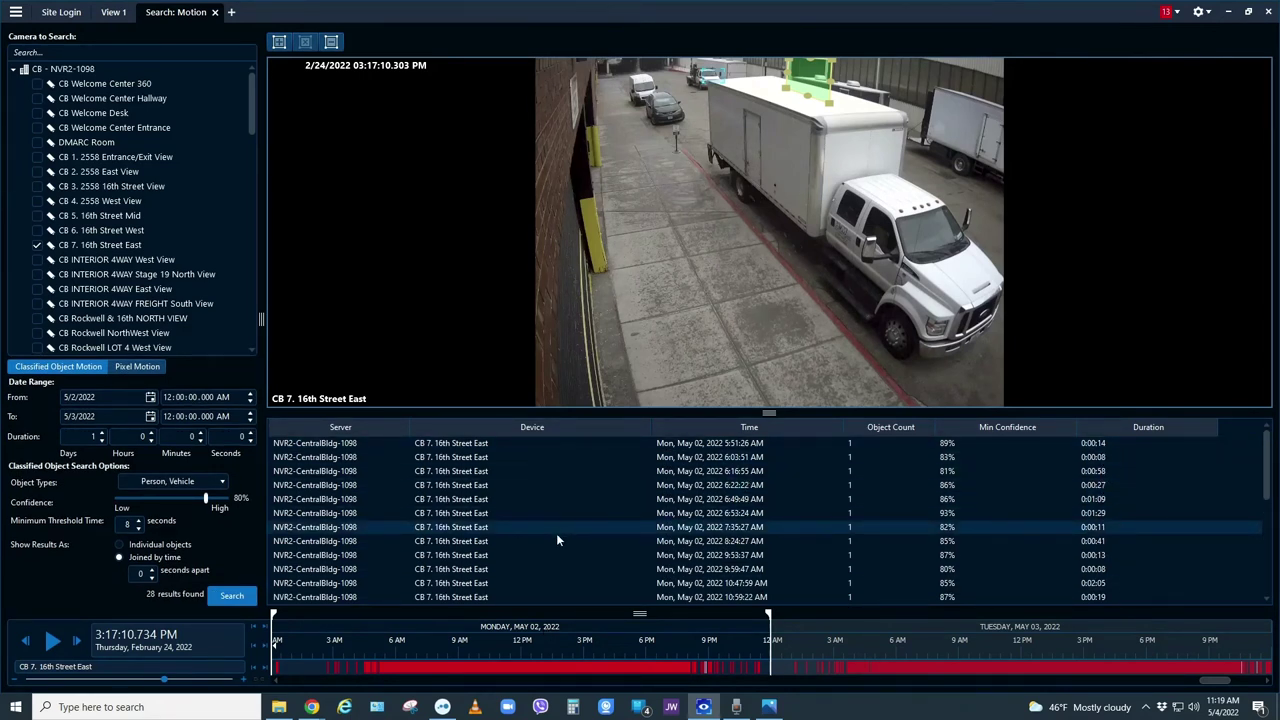
# Step: Play back the search result from May 02, 2022 at 6:49:49 AM
pyautogui.click(510, 499)
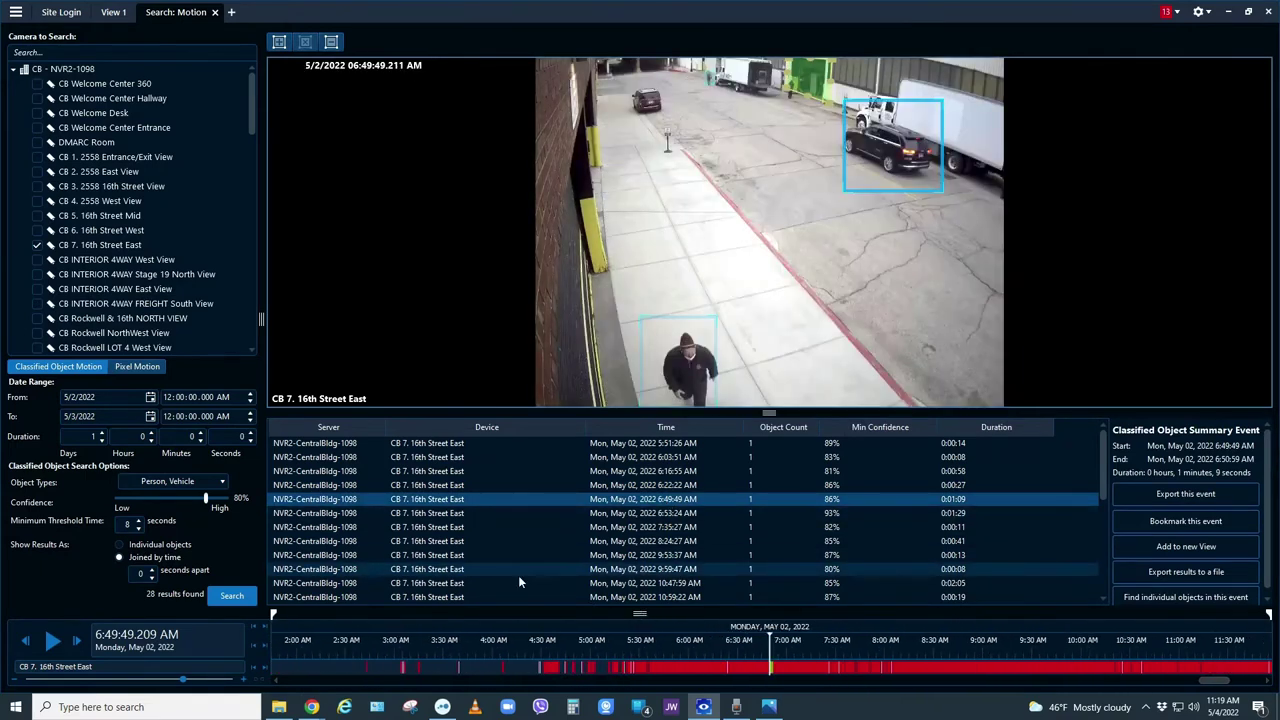
pyautogui.click(53, 643)
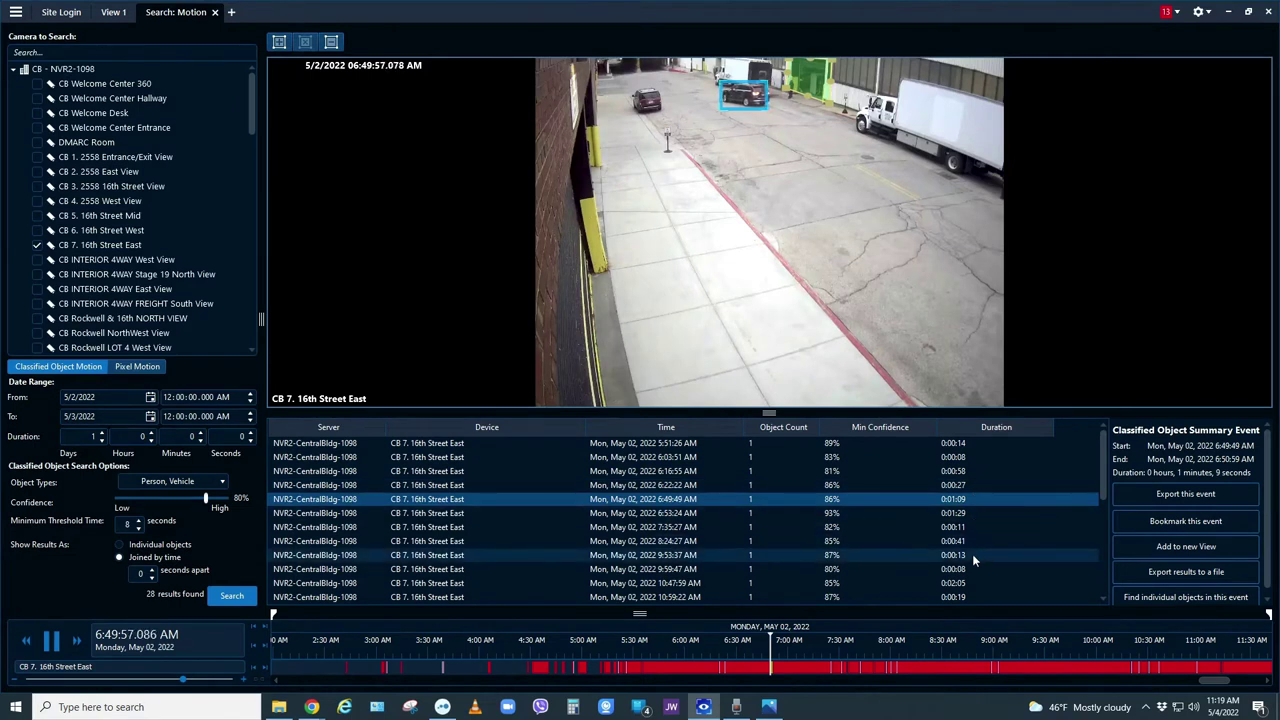
# Step: Play back the search results from May 02, 2022 at 3:25:27 PM and 7:03:05 PM, and close the motion search
pyautogui.scroll(-1, 972, 554)
pyautogui.scroll(-4, 972, 554)
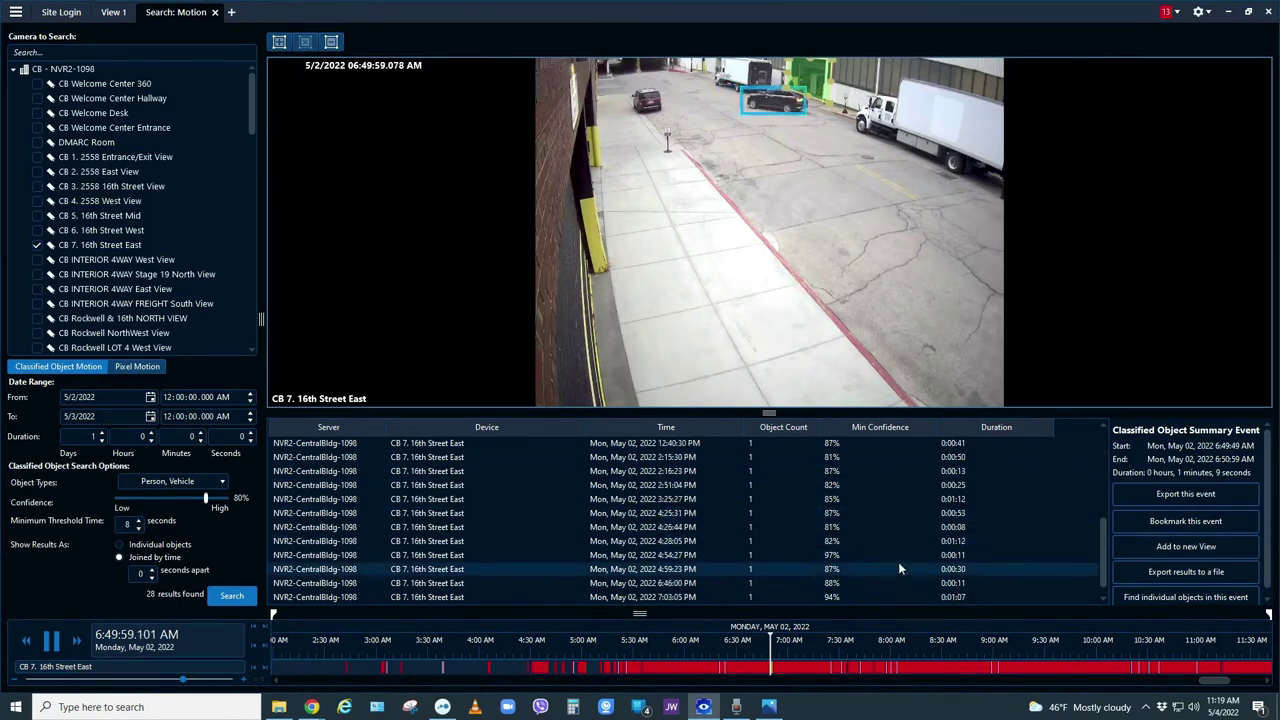
pyautogui.click(950, 500)
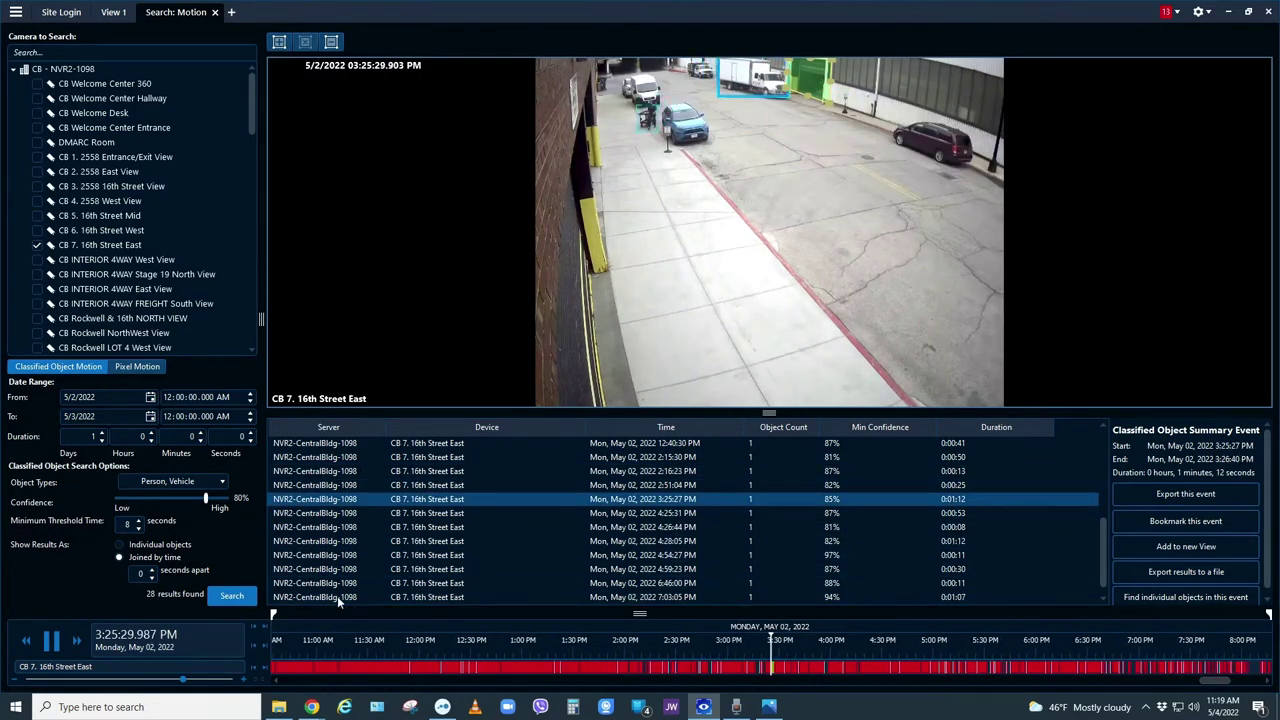
pyautogui.scroll(-1, 376, 578)
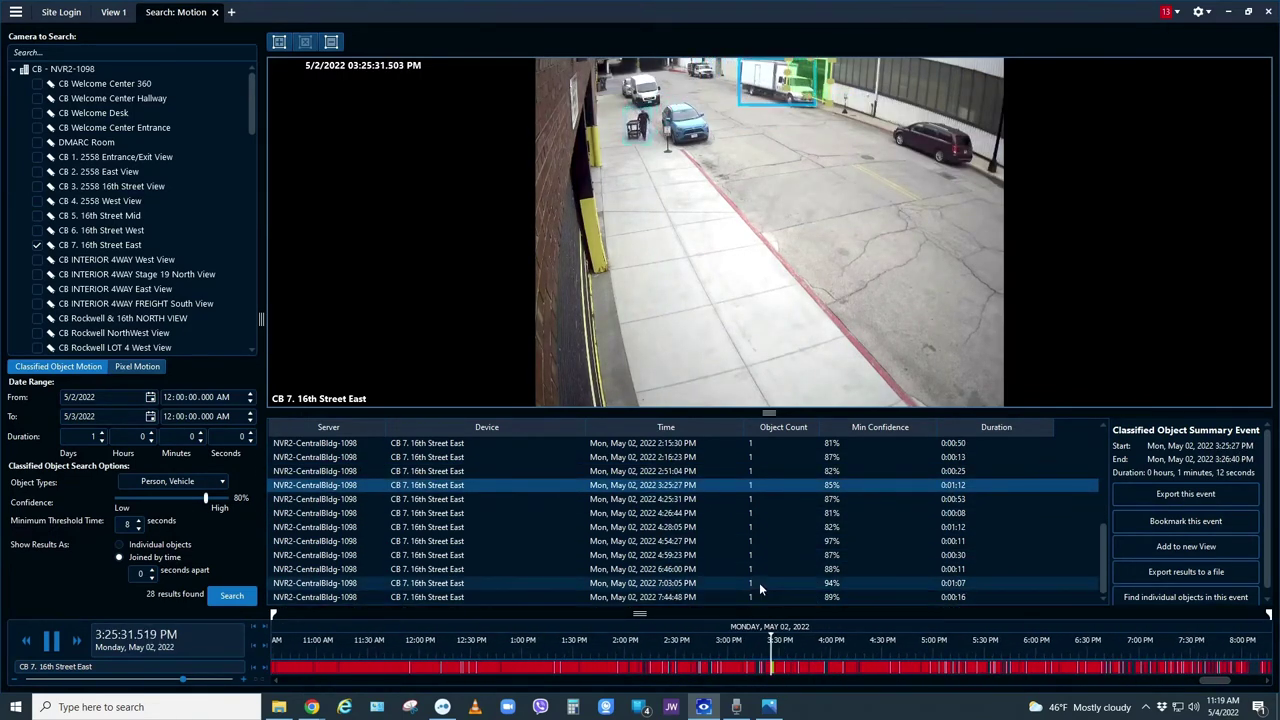
pyautogui.click(759, 583)
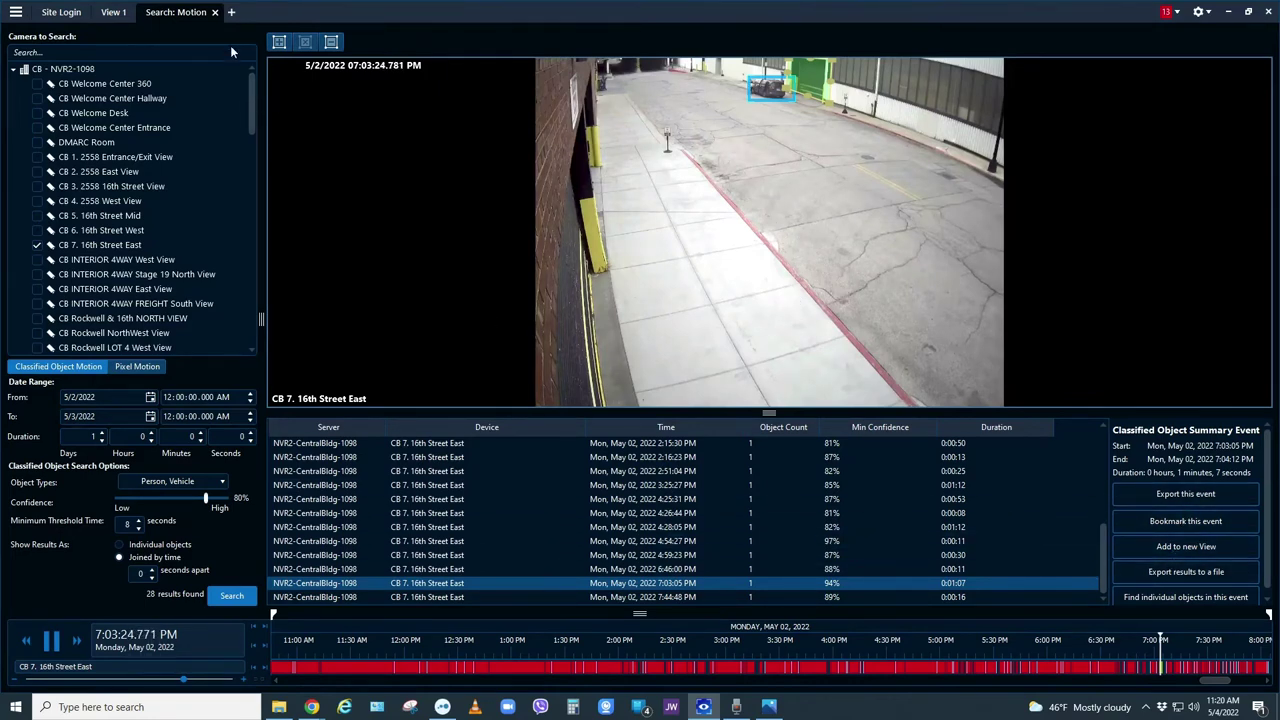
pyautogui.click(215, 12)
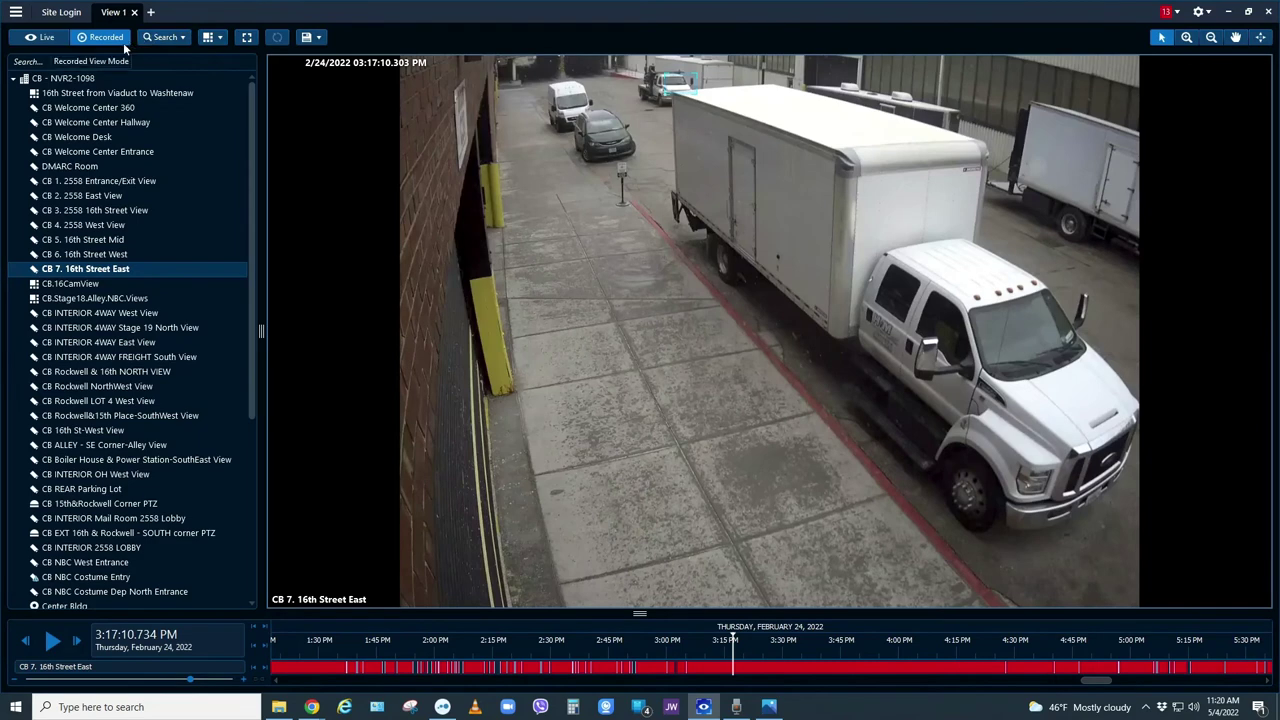
# Step: Start a thumbnail search on CB 7. 16th Street East and shrink the search area to the sign post on the sidewalk
pyautogui.click(163, 37)
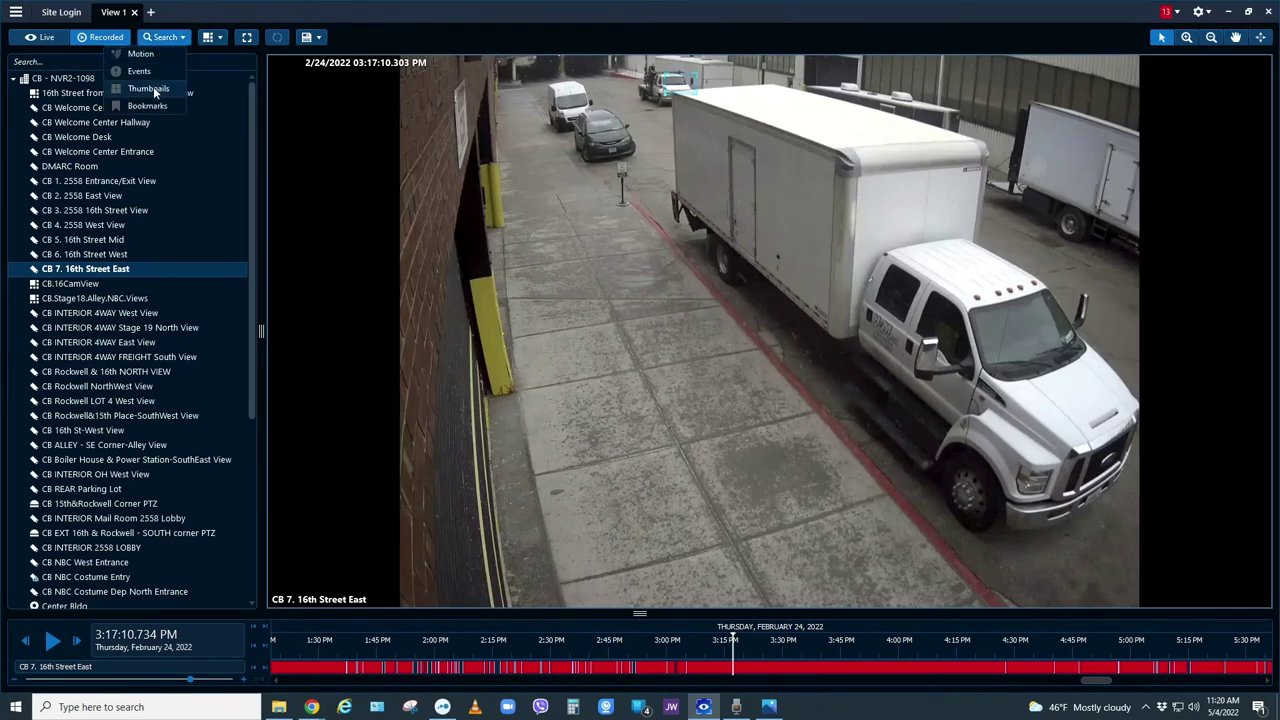
pyautogui.click(150, 89)
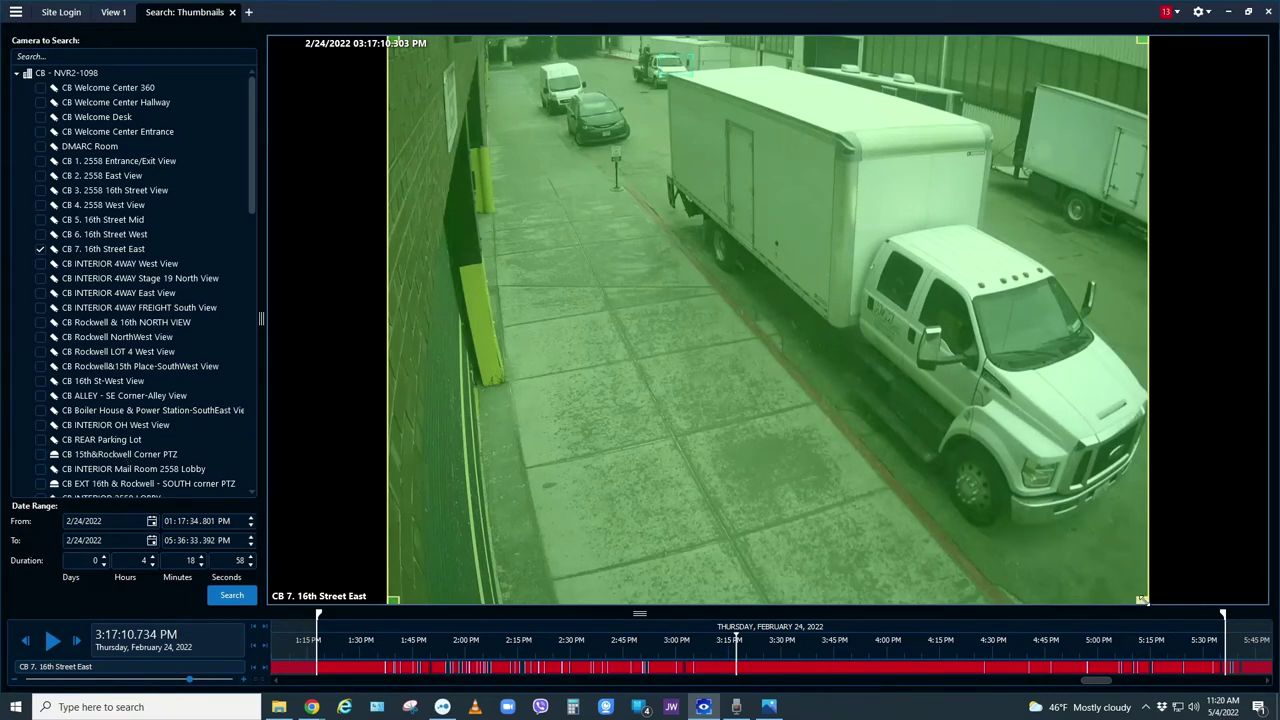
pyautogui.moveTo(1142, 600); pyautogui.dragTo(649, 226)
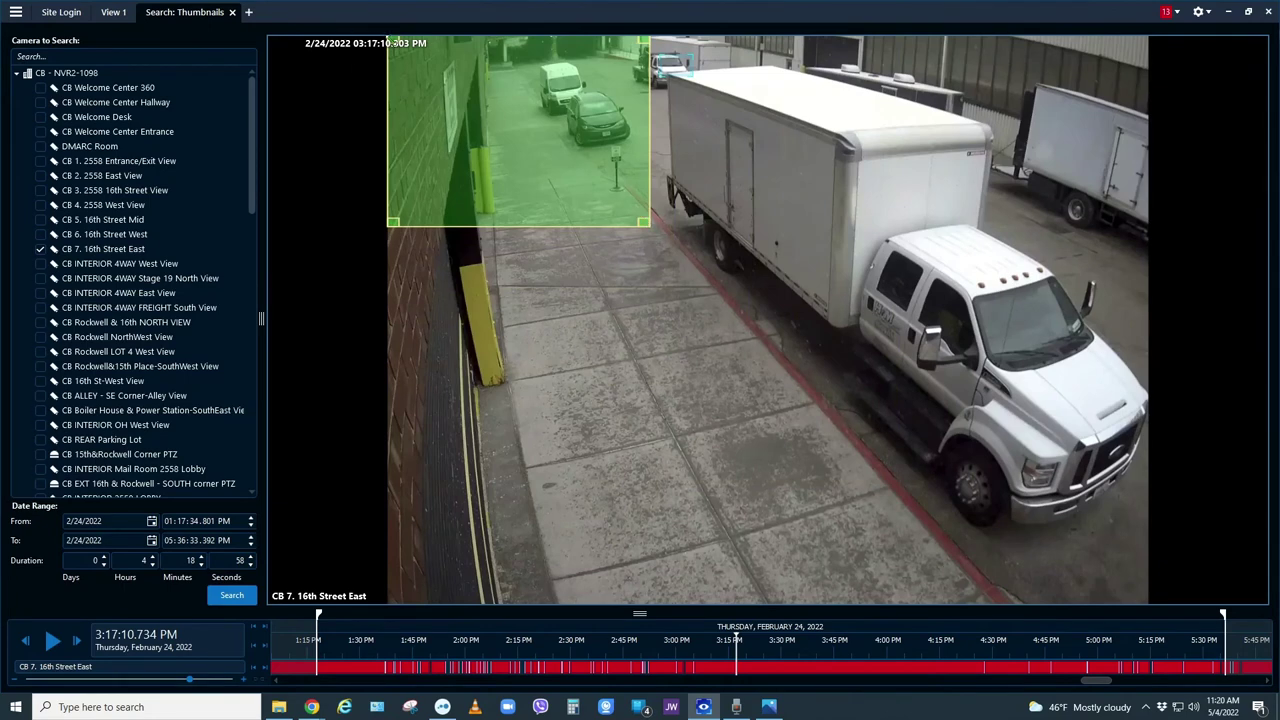
pyautogui.moveTo(388, 38); pyautogui.dragTo(576, 132)
pyautogui.moveTo(579, 221); pyautogui.dragTo(582, 210)
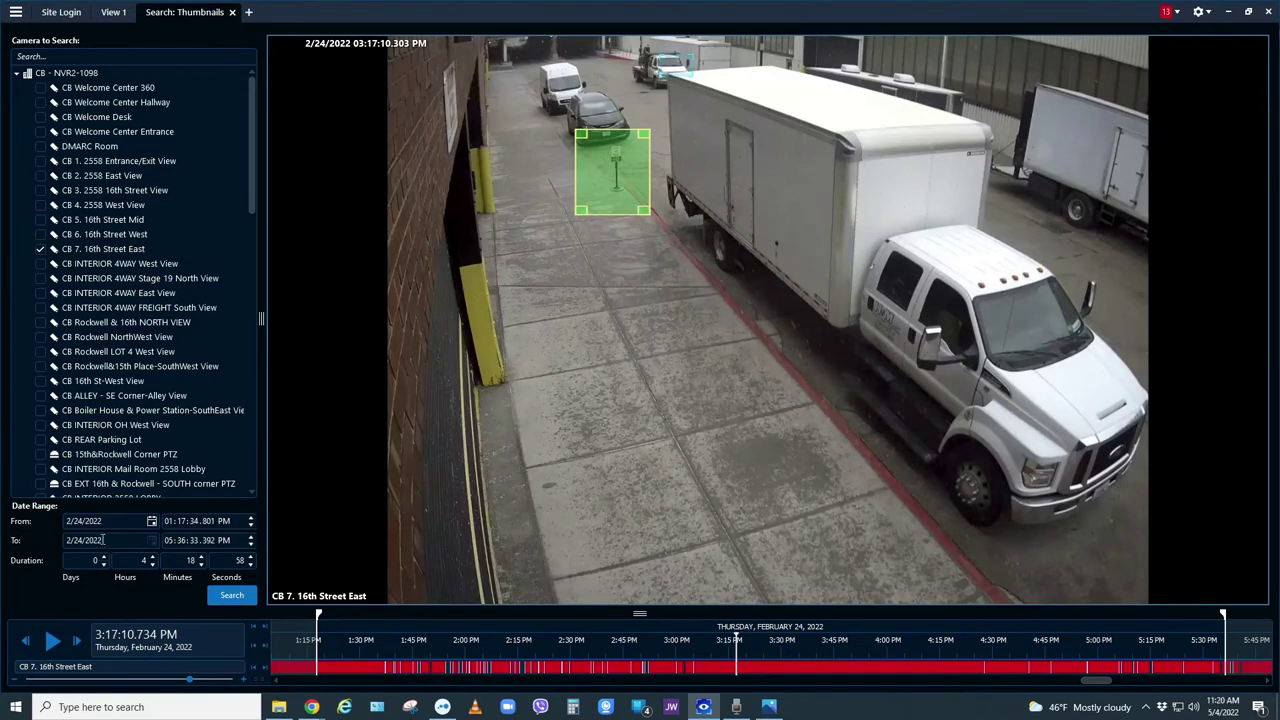
# Step: Set the thumbnail search date range from 5/2/2022 to 5/3/2022 and run the search
pyautogui.click(149, 523)
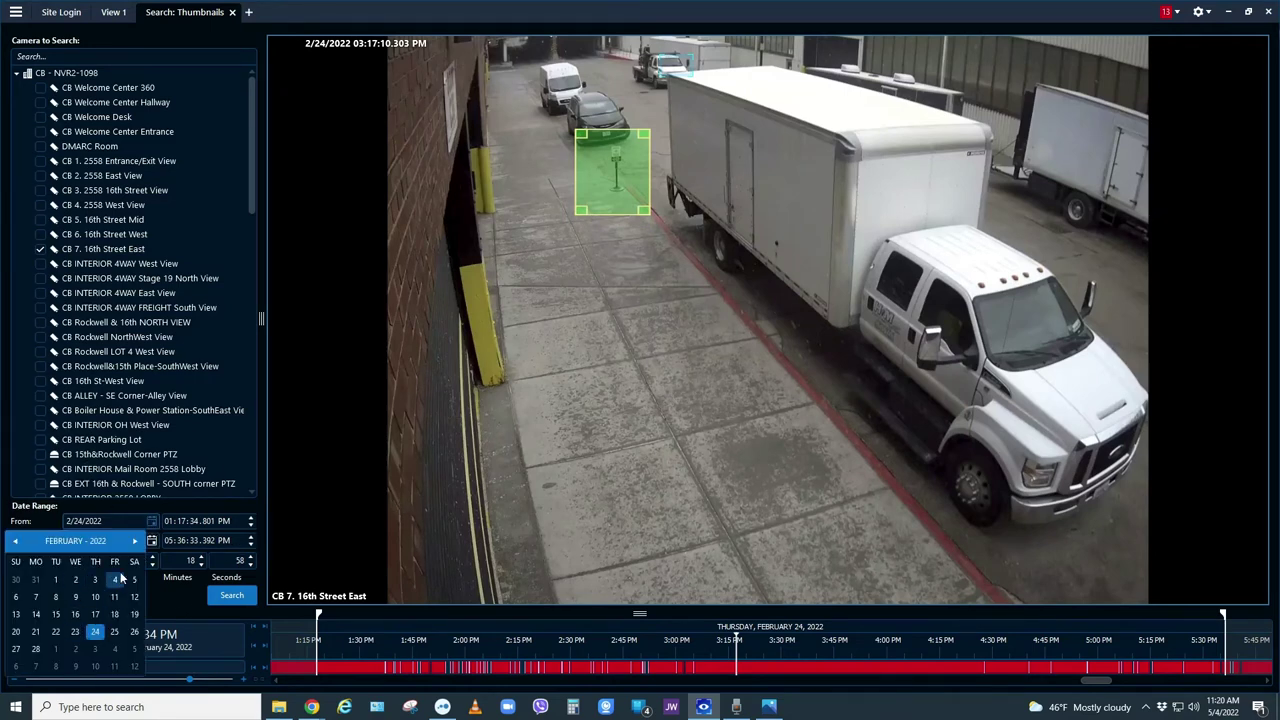
pyautogui.click(136, 541)
pyautogui.click(136, 541)
pyautogui.click(136, 541)
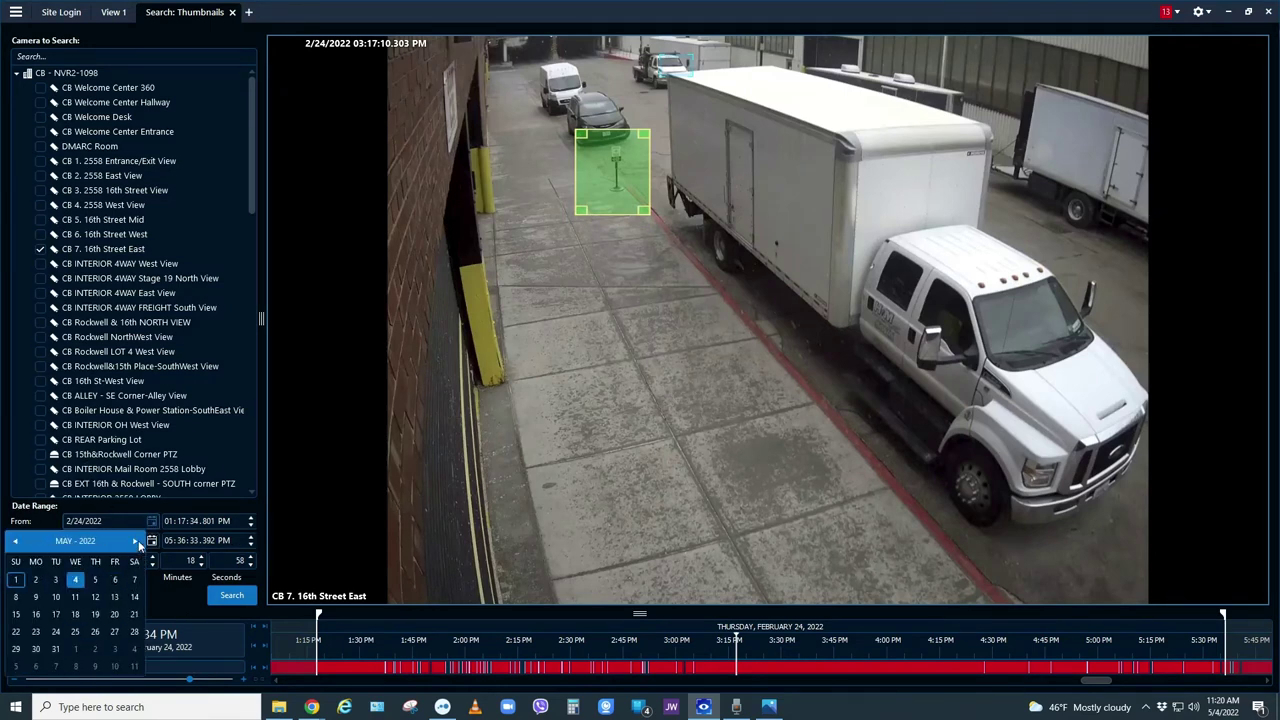
pyautogui.click(35, 579)
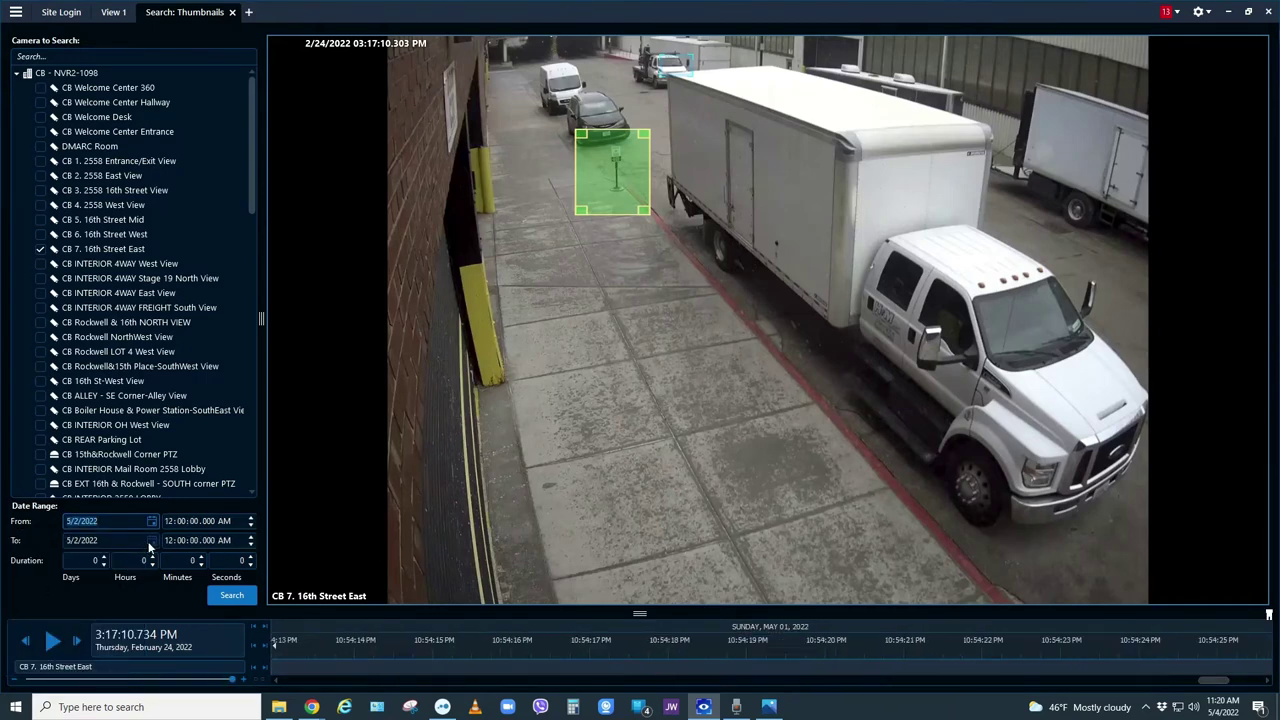
pyautogui.click(56, 598)
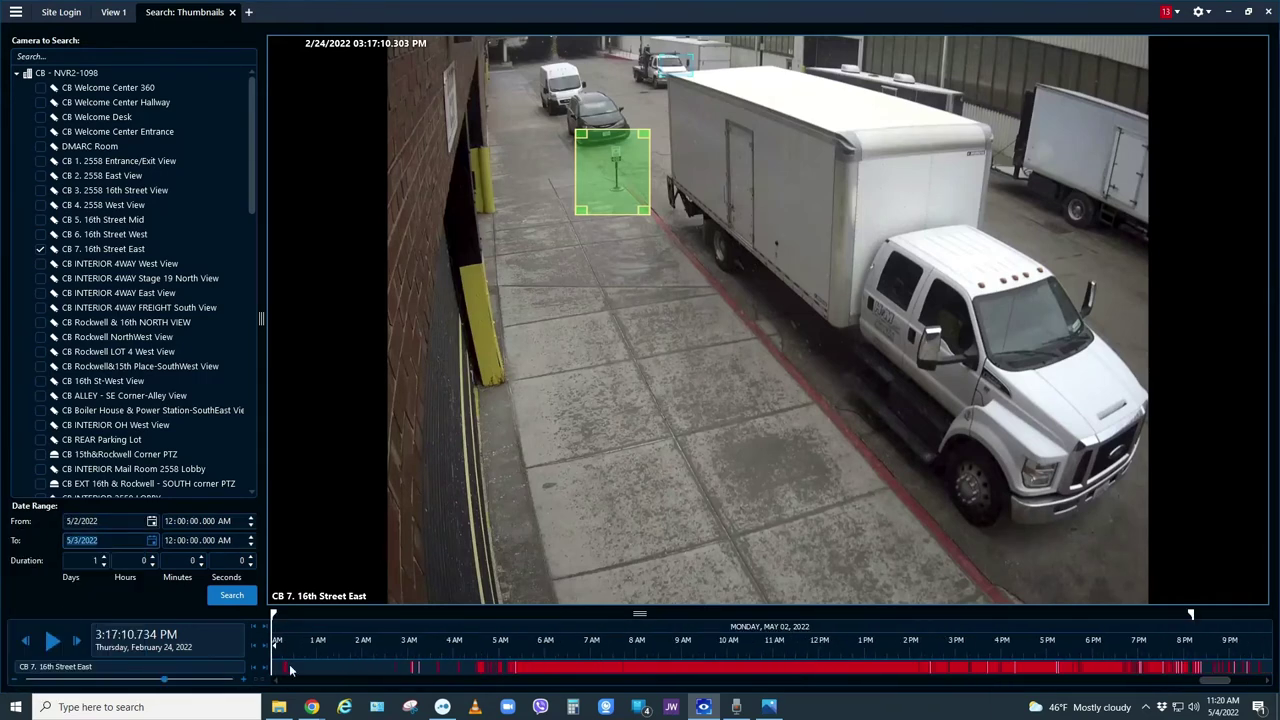
pyautogui.click(248, 601)
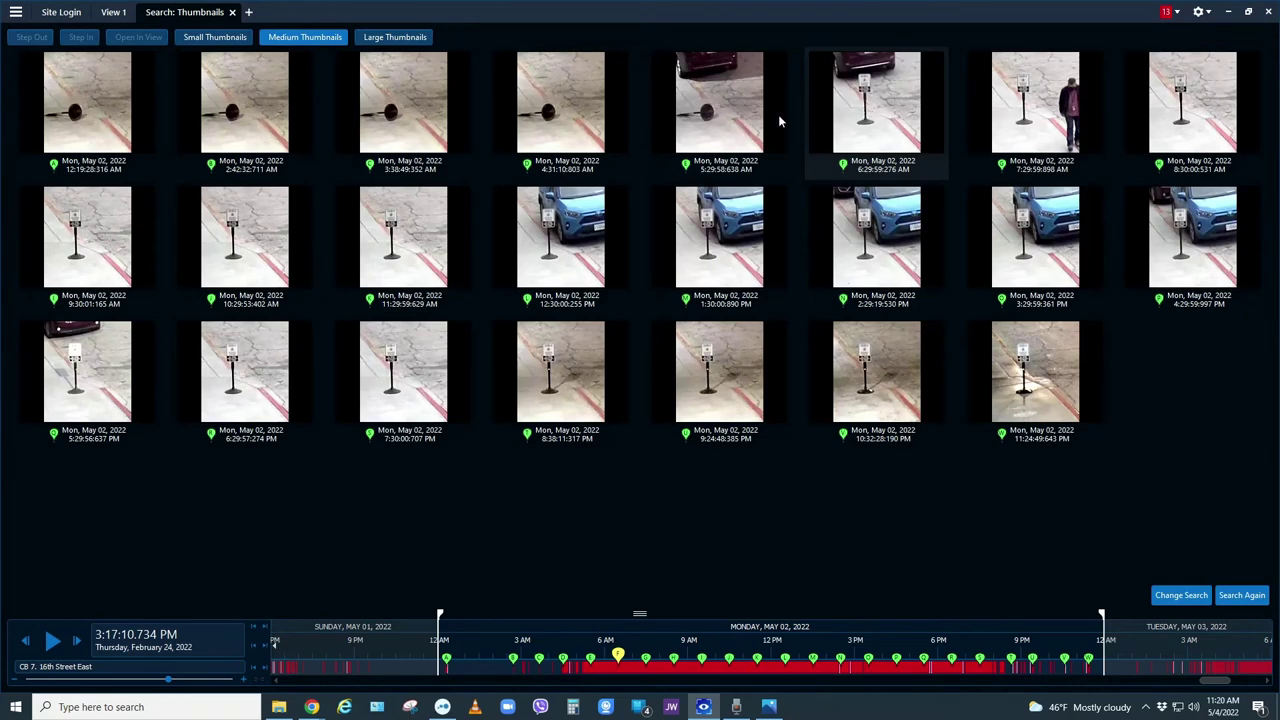
# Step: Narrow down when the sign is raised by stepping into the 5:29:58 AM, 6:14:29 AM and 6:17:28 AM thumbnails
pyautogui.doubleClick(716, 122)
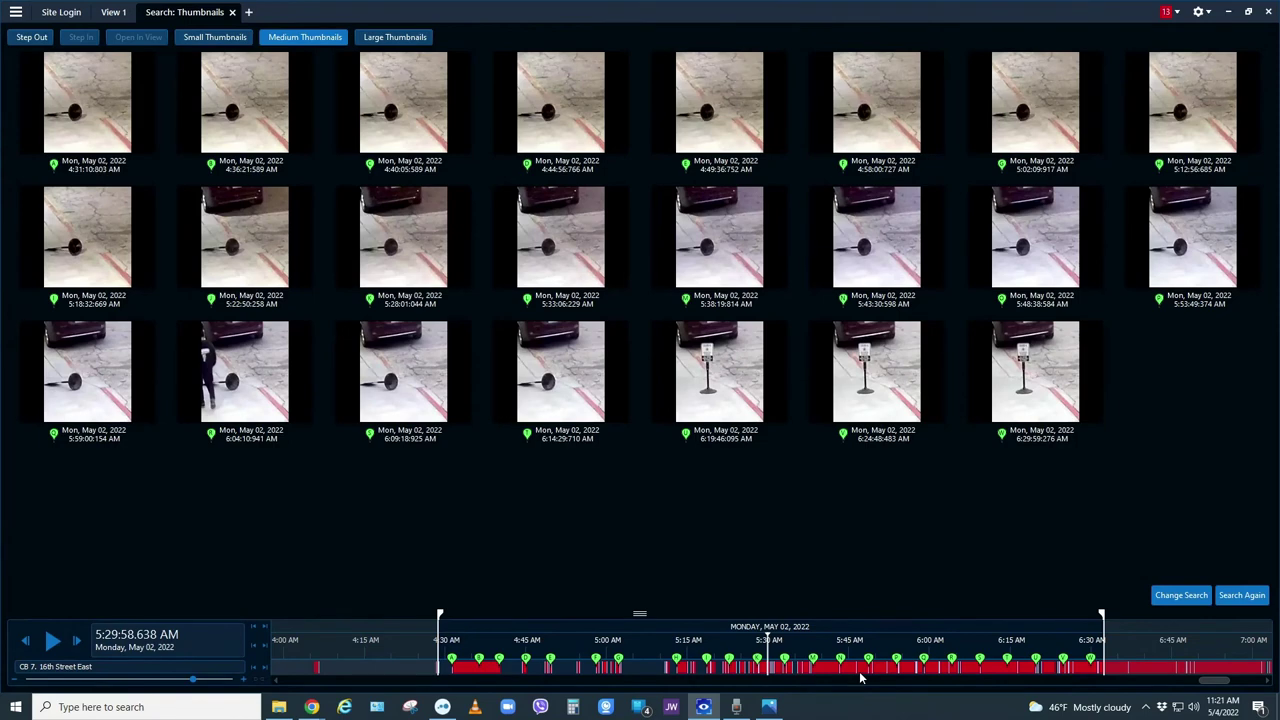
pyautogui.doubleClick(594, 372)
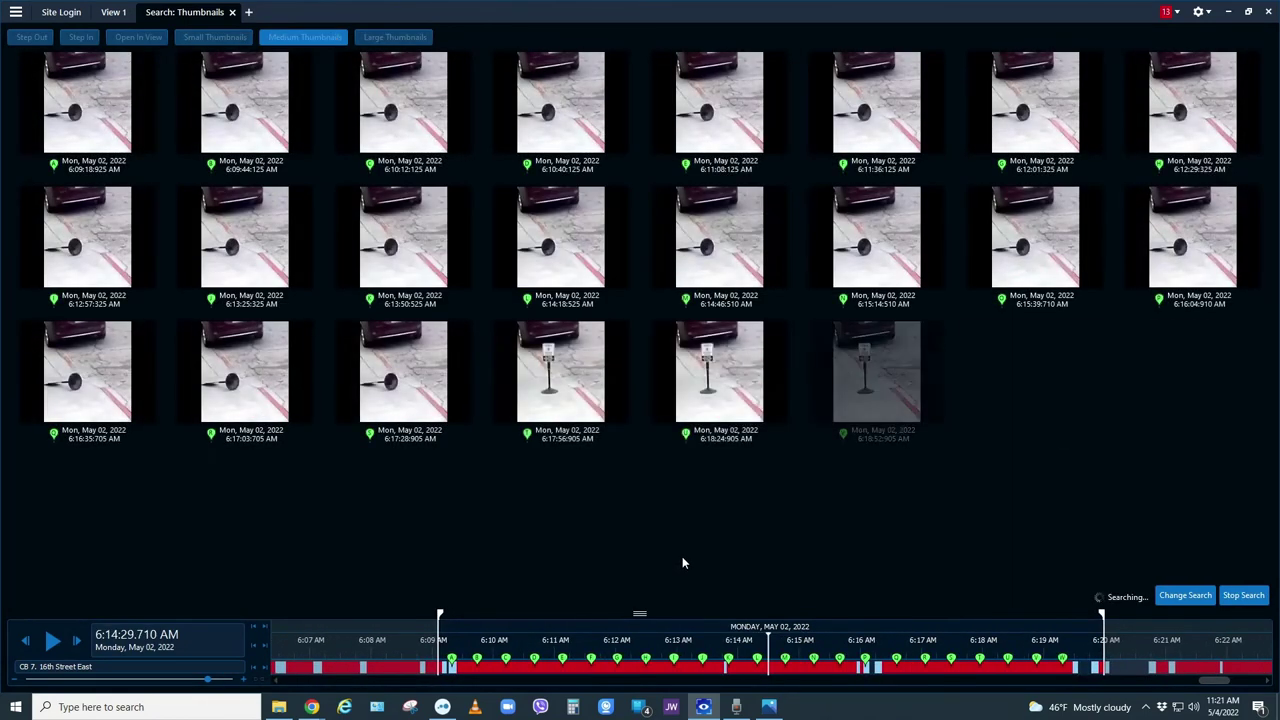
pyautogui.rightClick(410, 387)
pyautogui.click(394, 390)
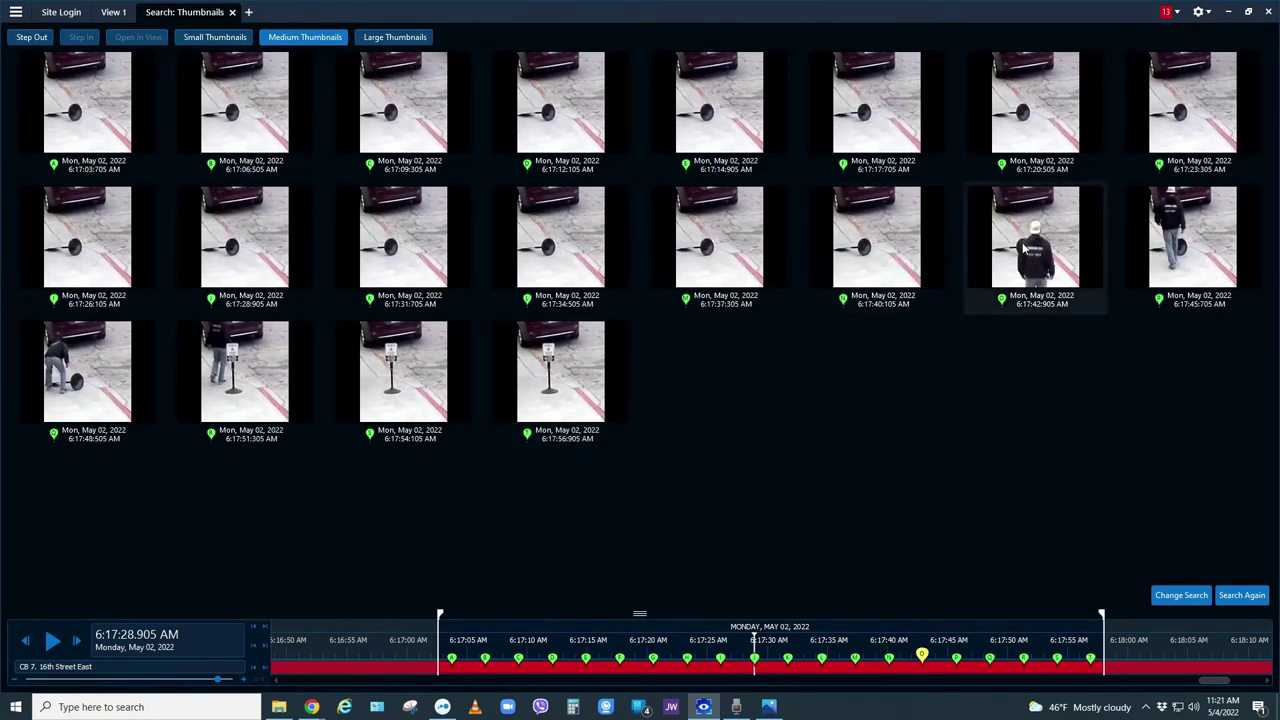
# Step: Open the 6:17:42 AM thumbnail in a new view and zoom in on the people walking near the fallen sign
pyautogui.rightClick(975, 245)
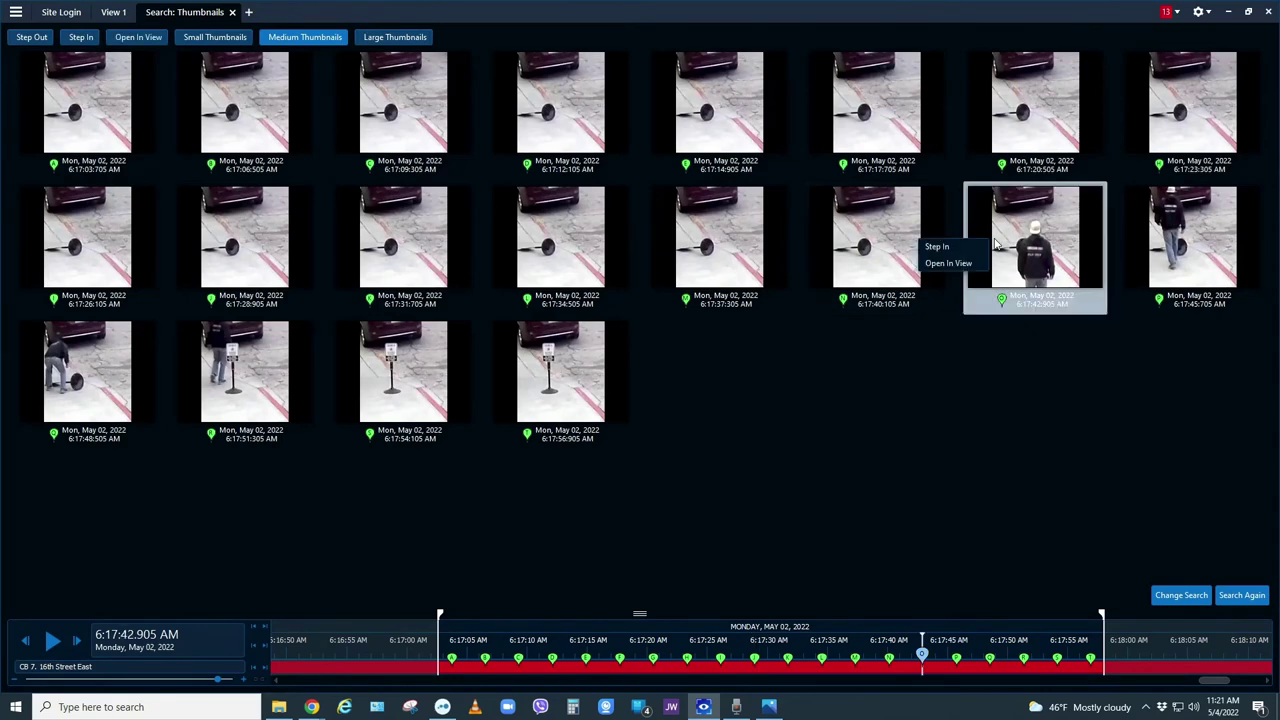
pyautogui.click(973, 264)
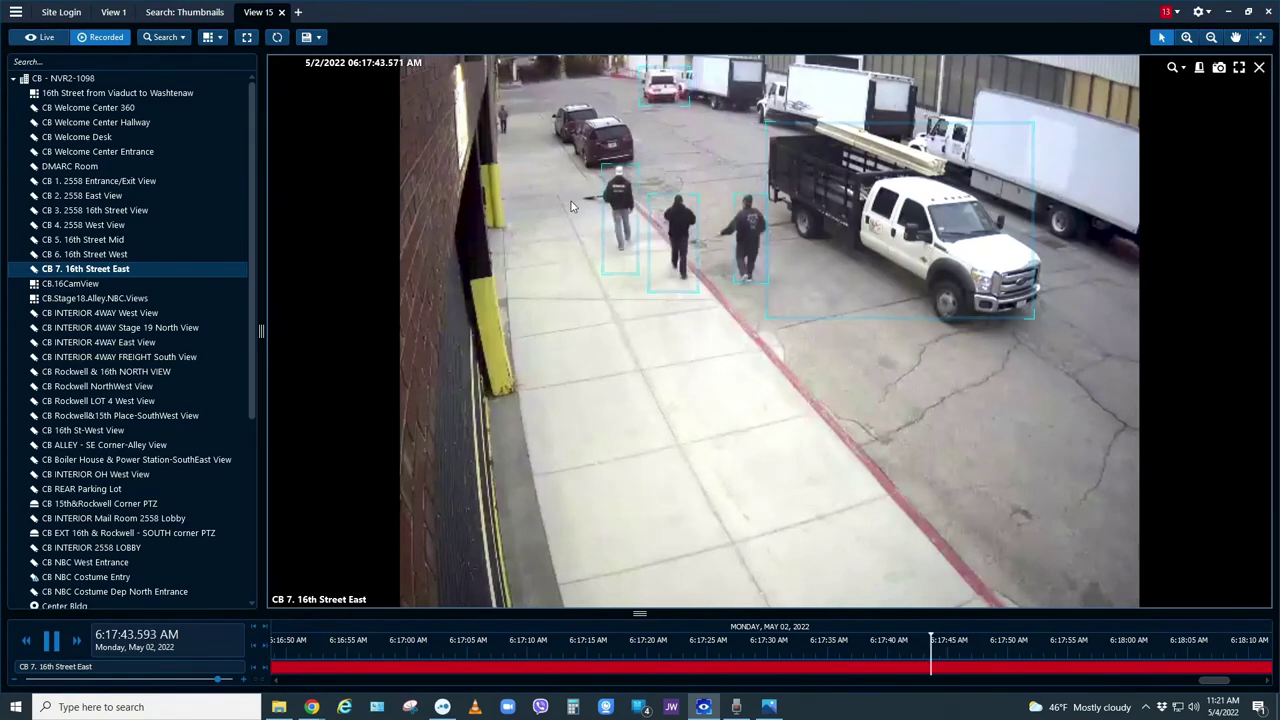
pyautogui.scroll(2, 566, 199)
pyautogui.scroll(2, 565, 199)
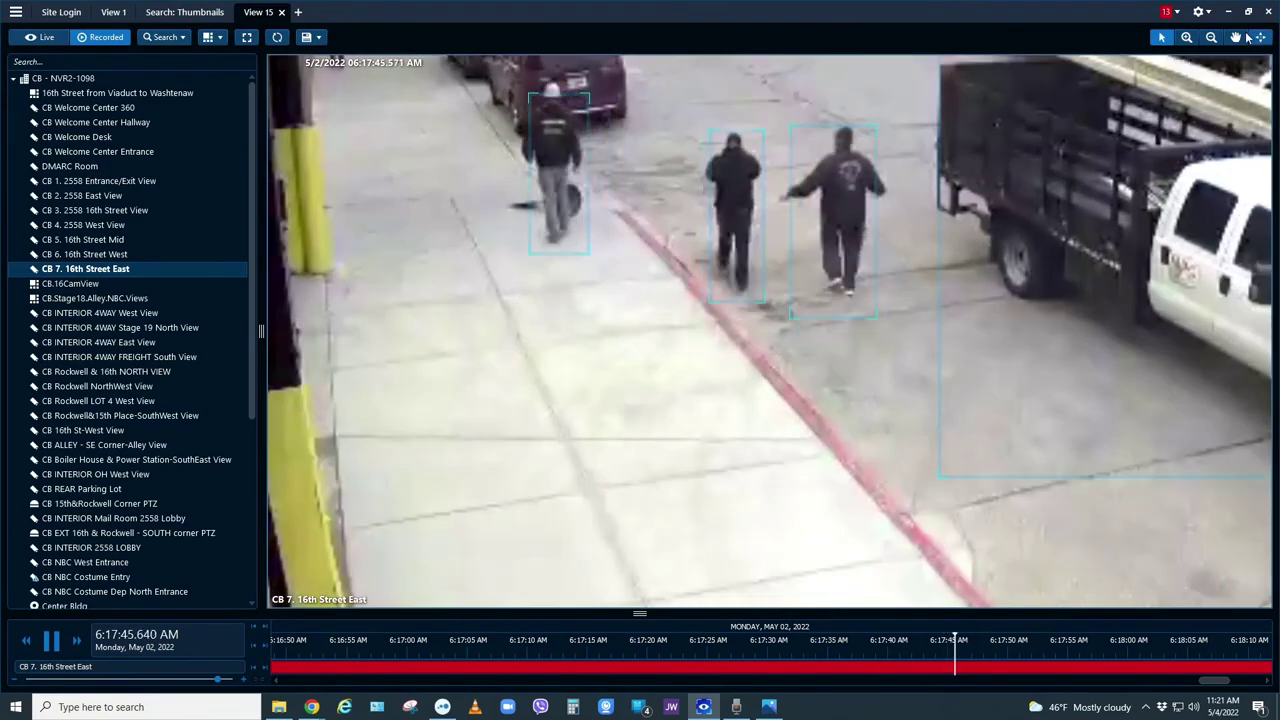
# Step: Restore the full camera image and the selection tool, and close both the recorded view and the thumbnail search
pyautogui.scroll(-3, 760, 330)
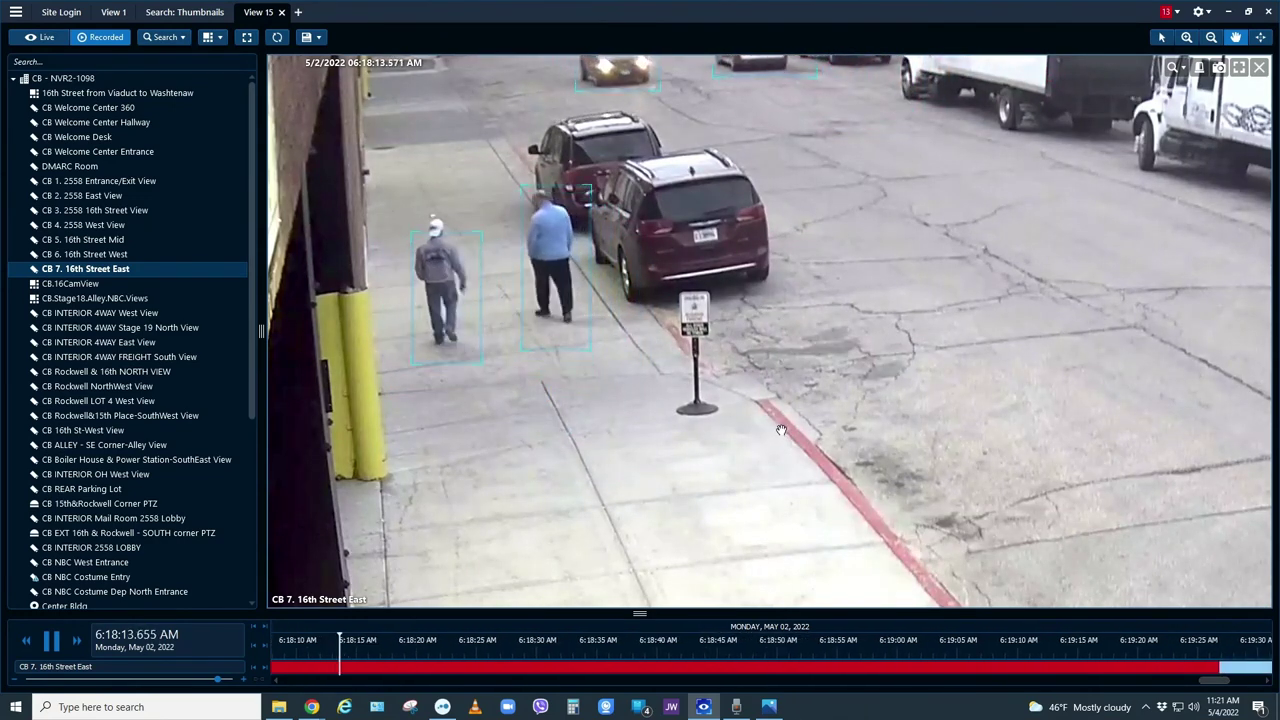
pyautogui.scroll(-3, 776, 430)
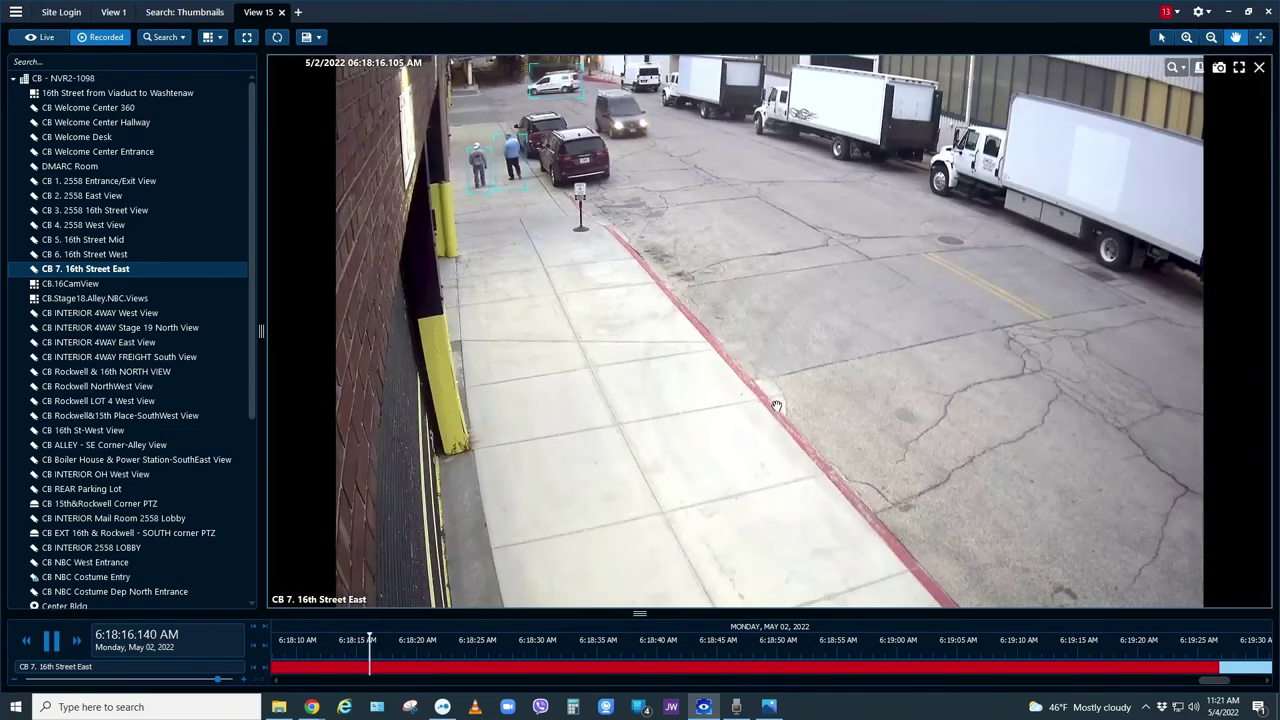
pyautogui.scroll(-2, 776, 406)
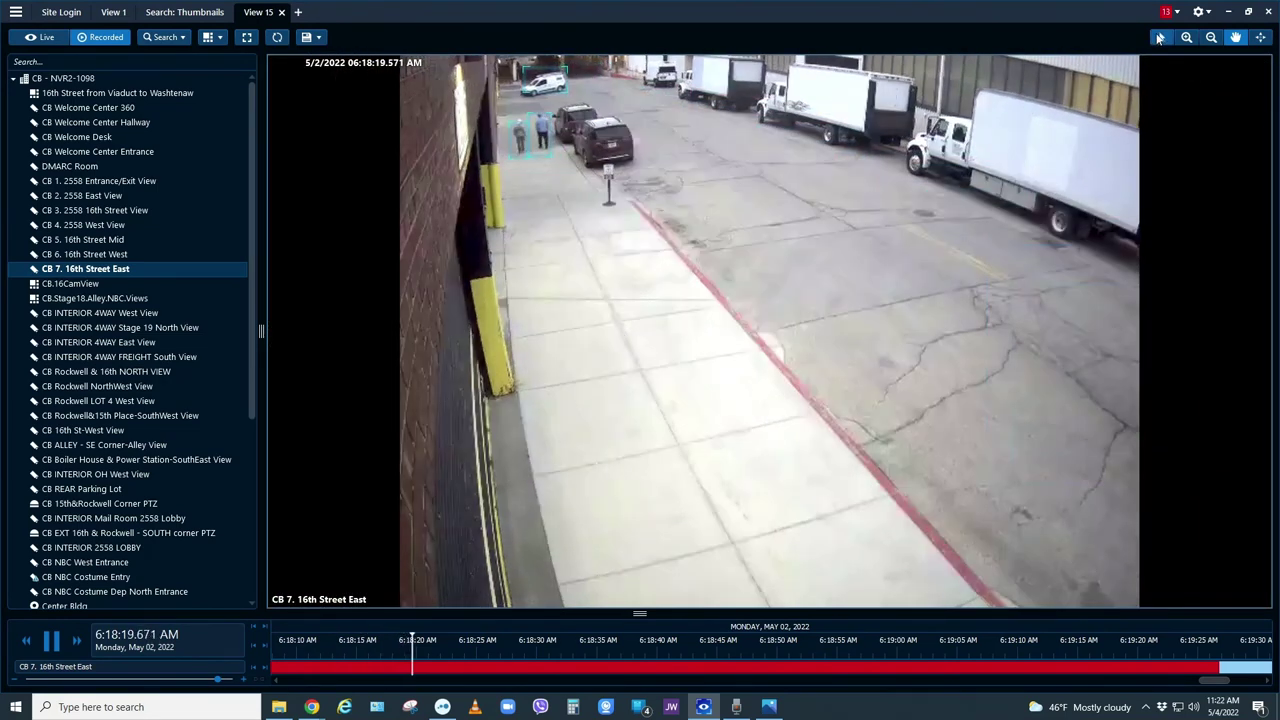
pyautogui.click(1160, 38)
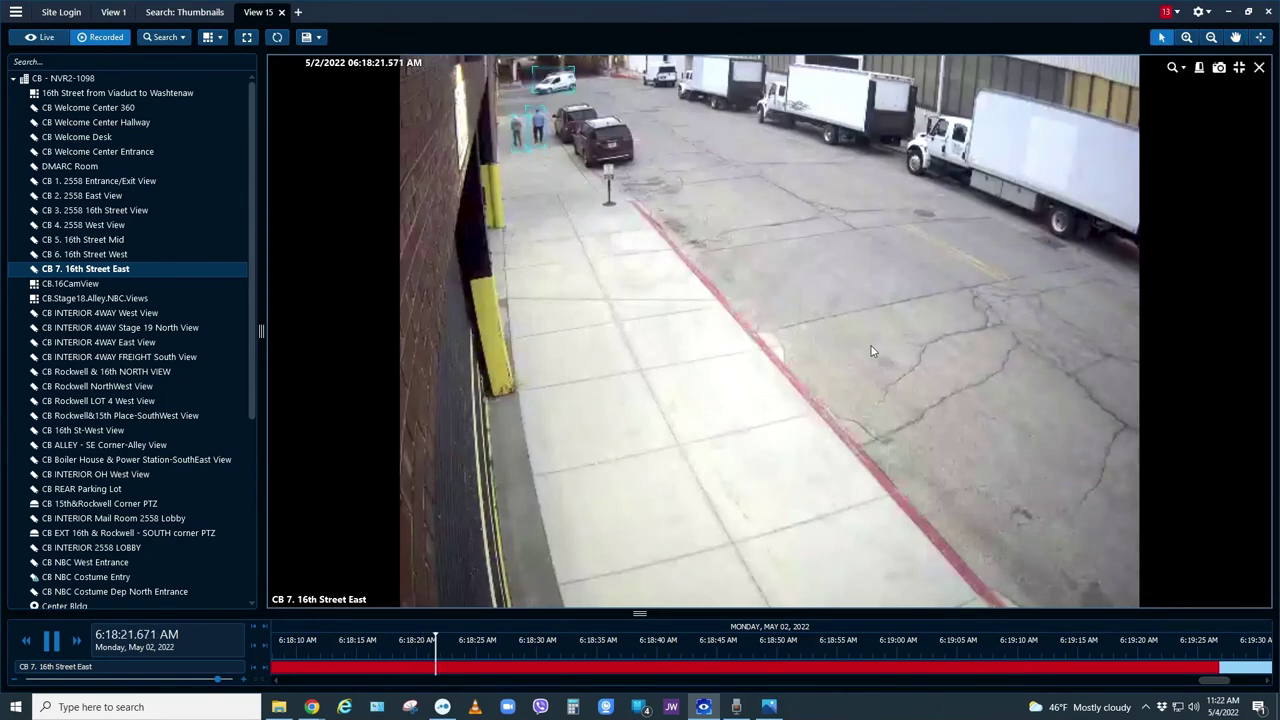
pyautogui.click(282, 12)
pyautogui.click(230, 12)
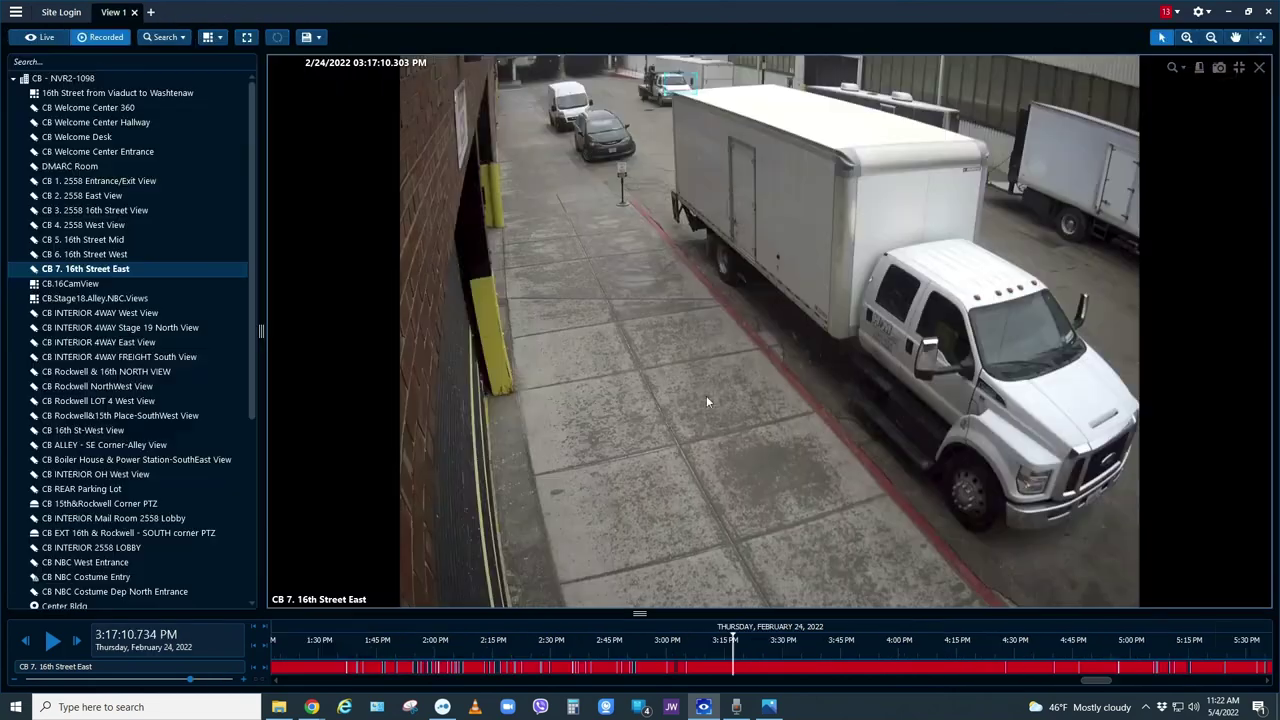